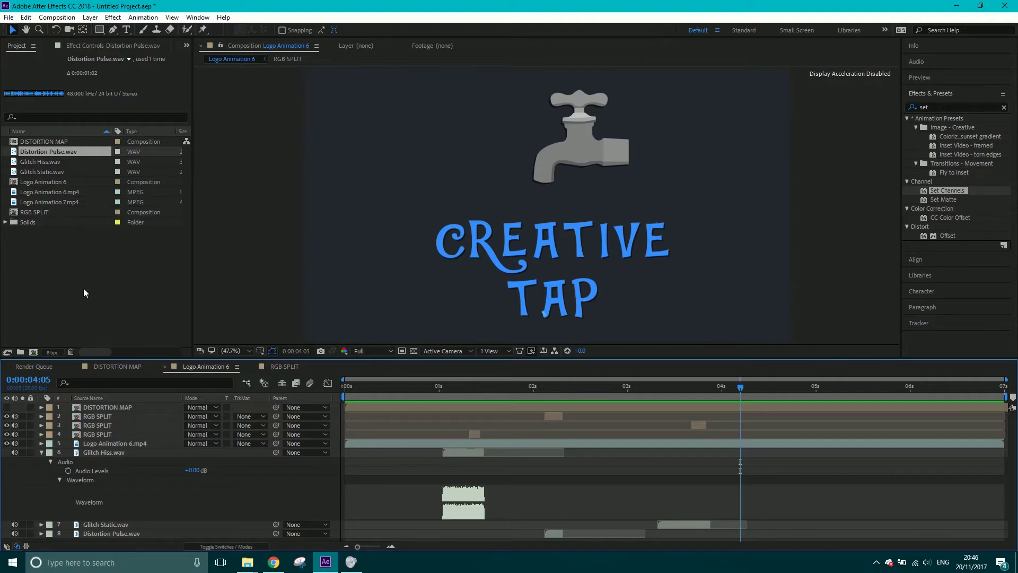
Step: Collapse the Glitch Hiss.wav layer's properties and review the glitch animation at several points along the timeline
click(41, 452)
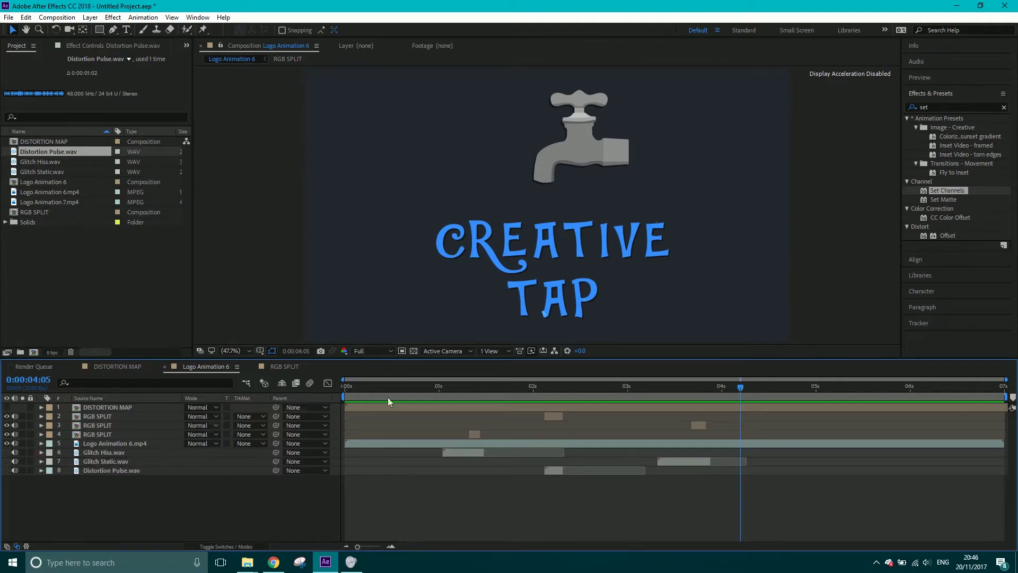
drag(406, 387, 675, 403)
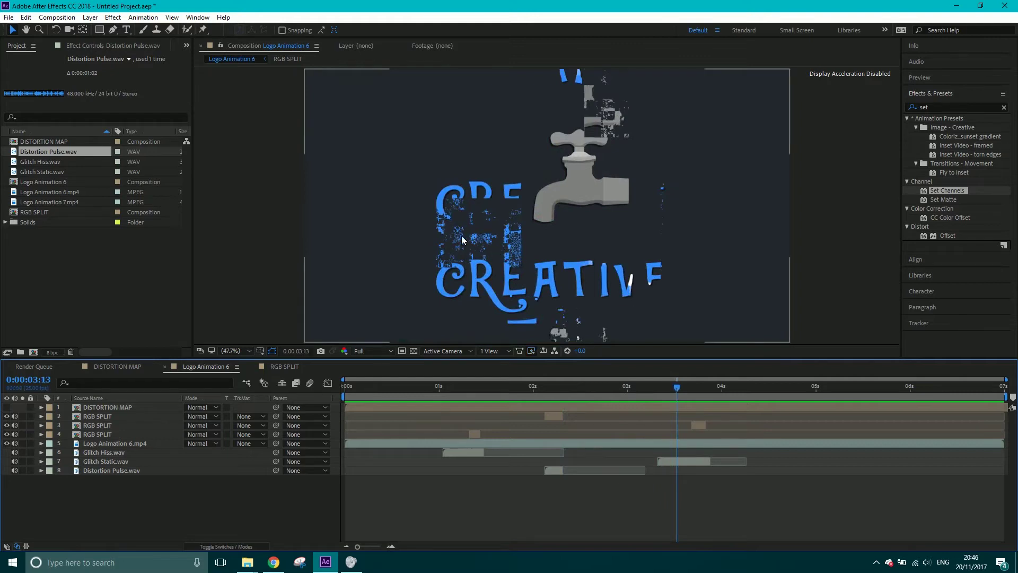
drag(678, 393, 554, 409)
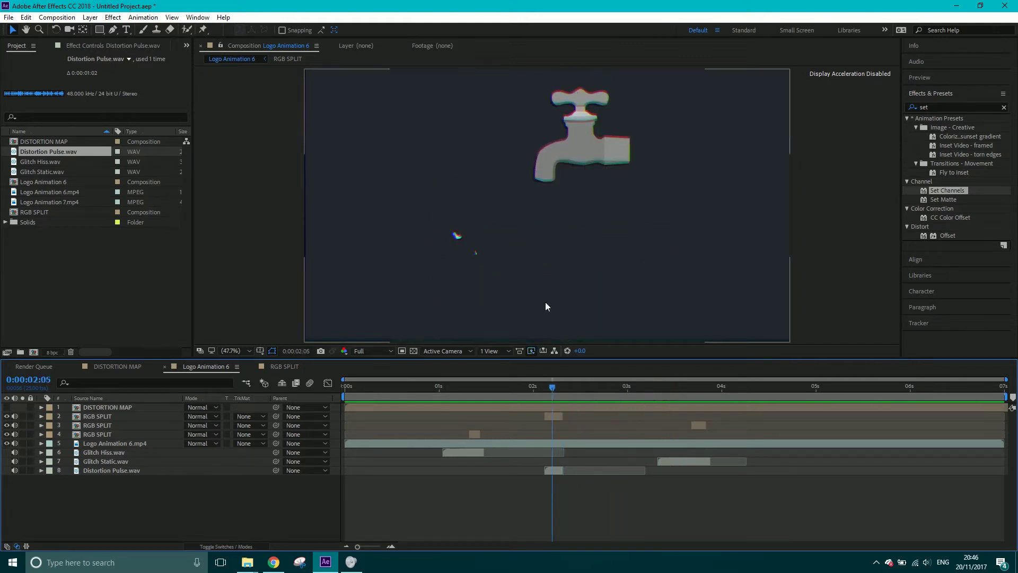
drag(544, 393, 490, 421)
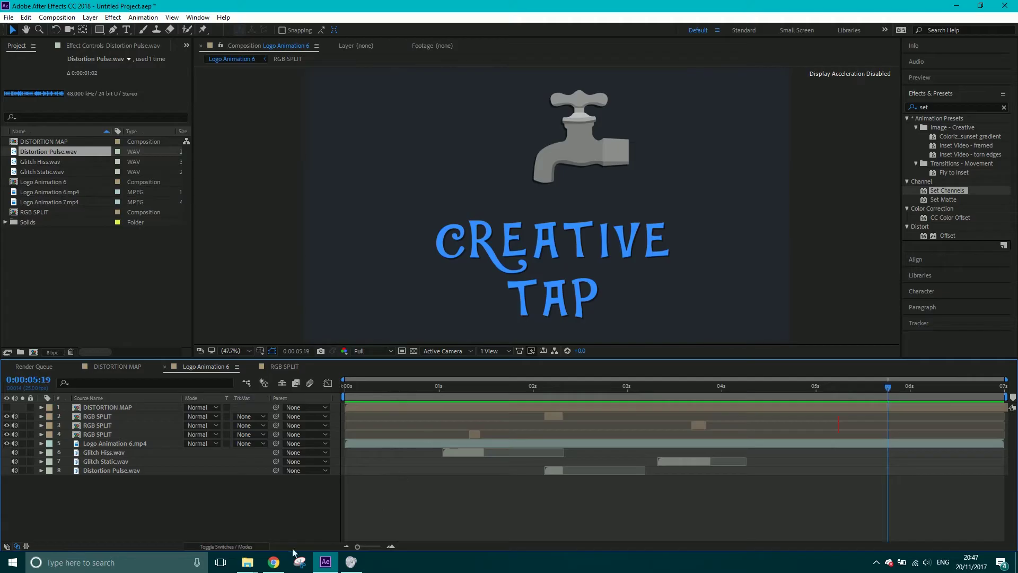
Step: Switch to Chrome to examine the RocketStock page of 10 free glitch sound effects and its linked Corruption pack, and return to After Effects
mouse_move(273, 561)
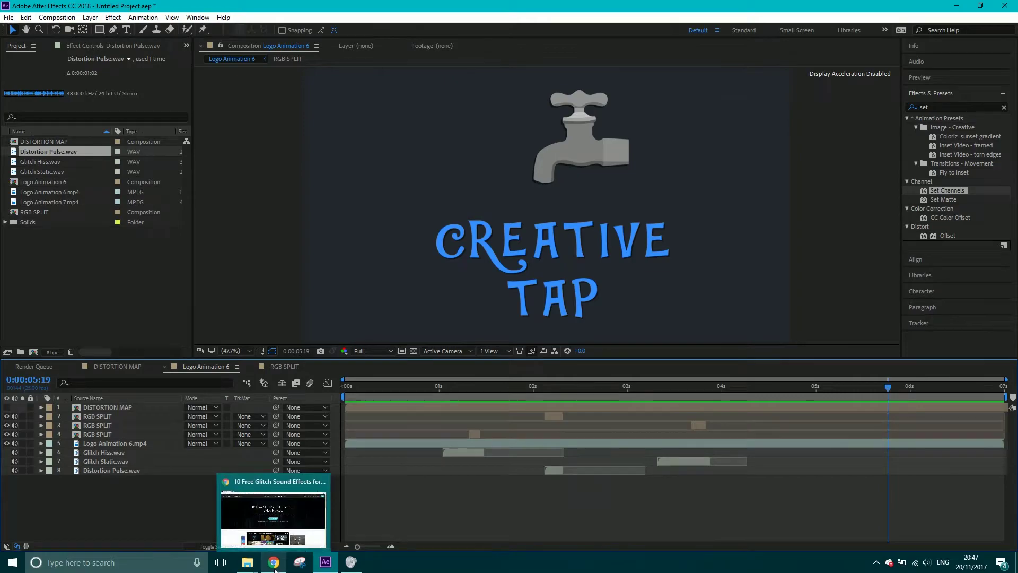
click(297, 538)
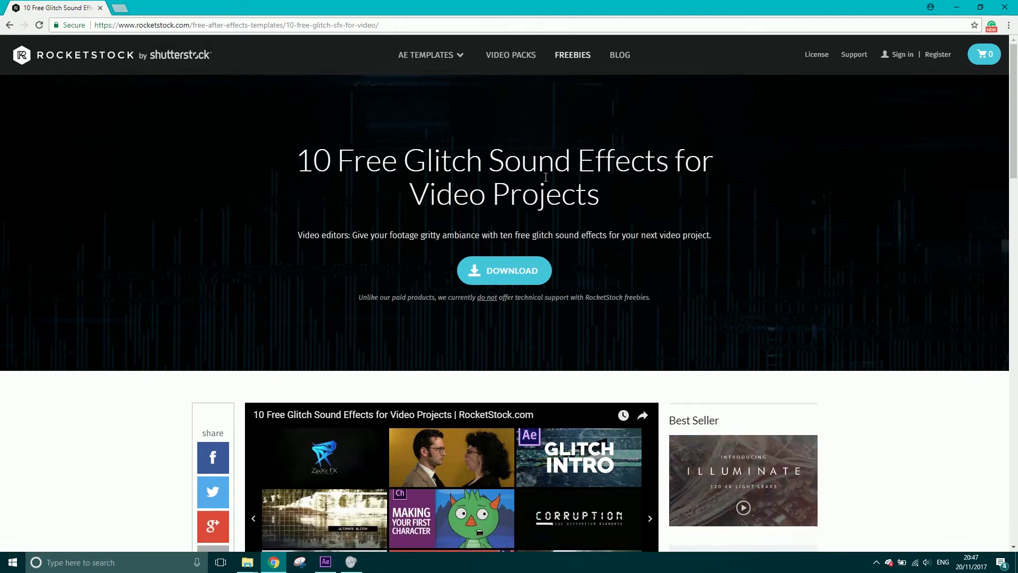
scroll(609, 223, down, 9)
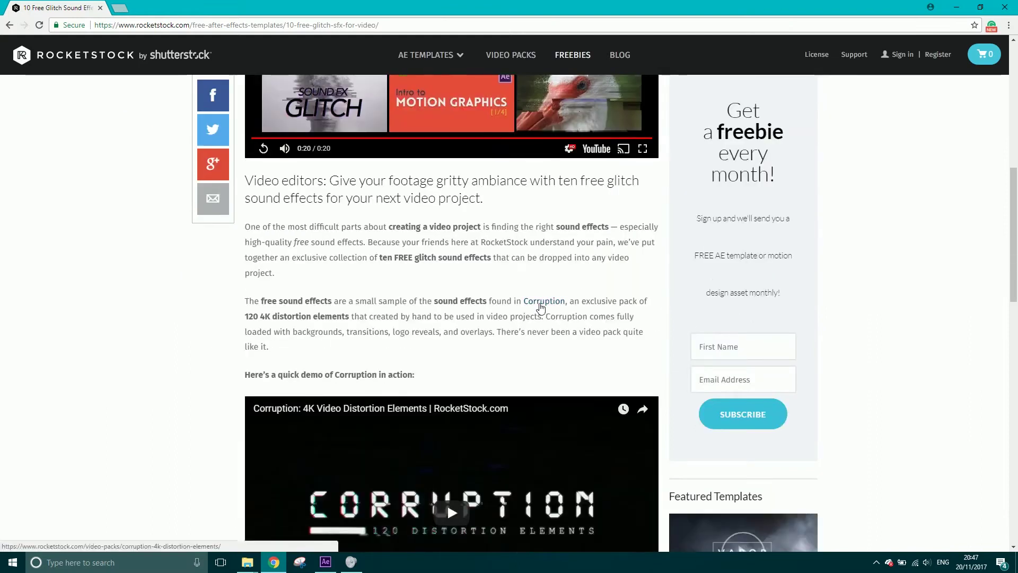
middle_click(541, 301)
click(147, 5)
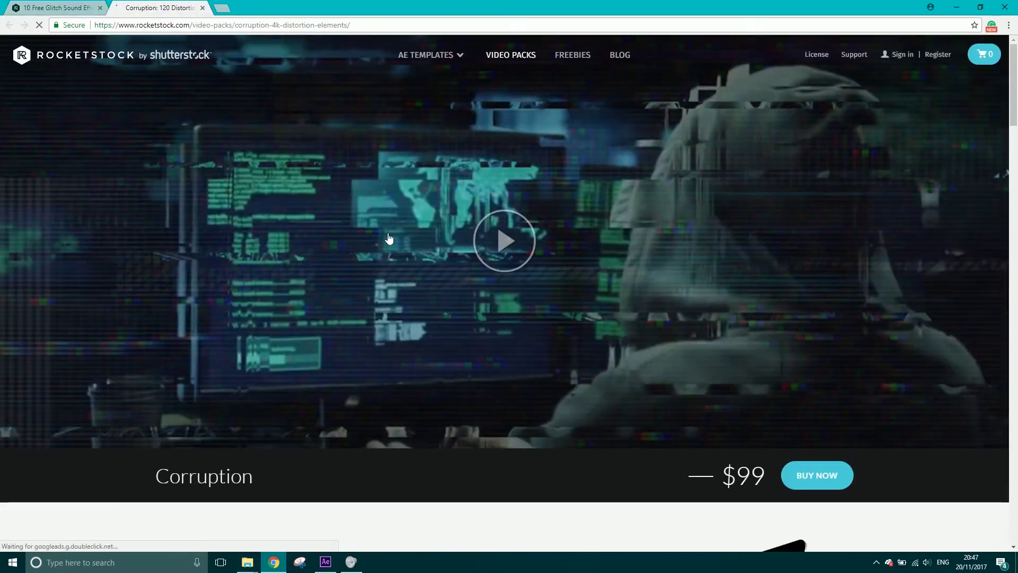
scroll(561, 277, down, 9)
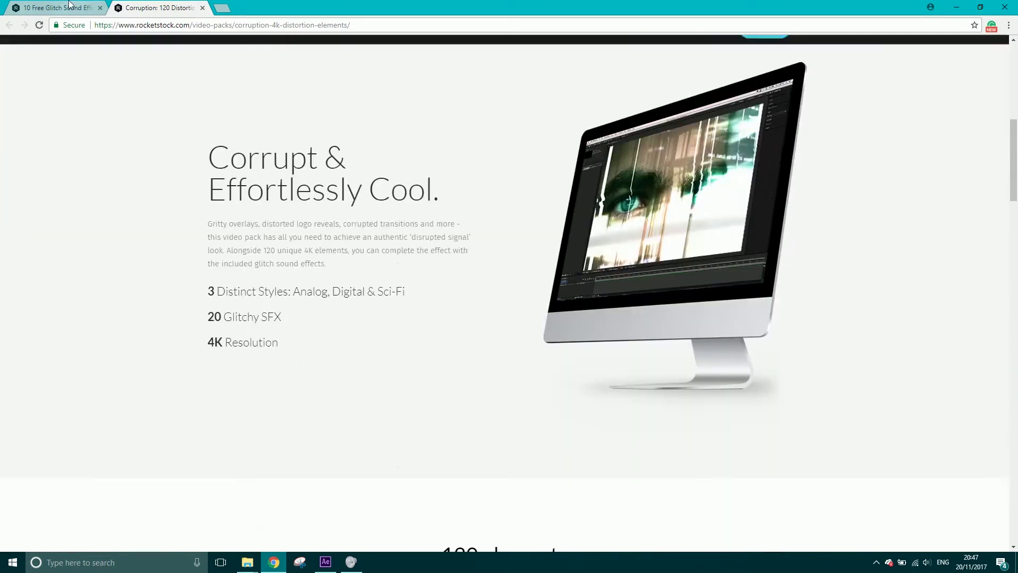
click(69, 5)
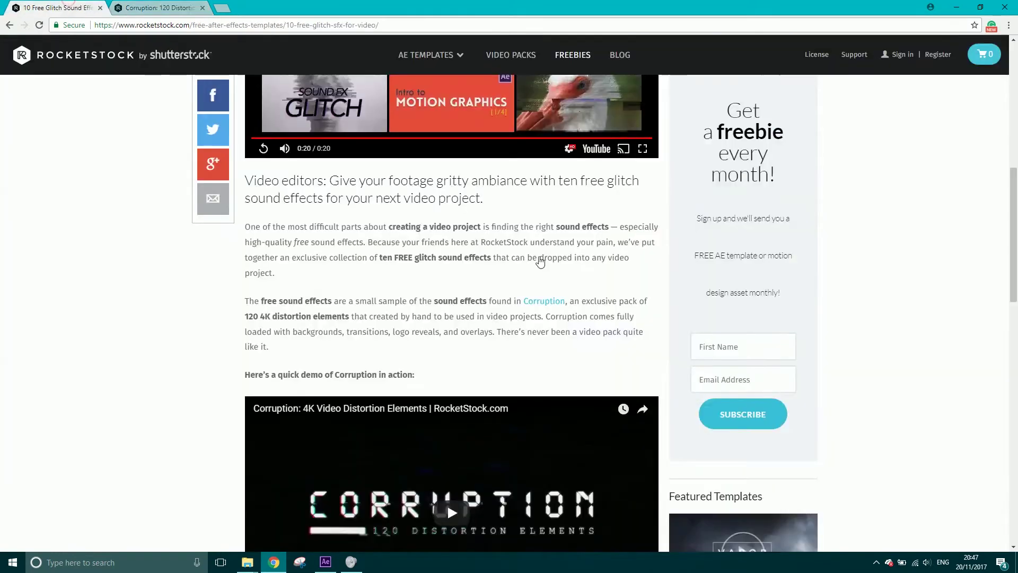
scroll(447, 223, up, 8)
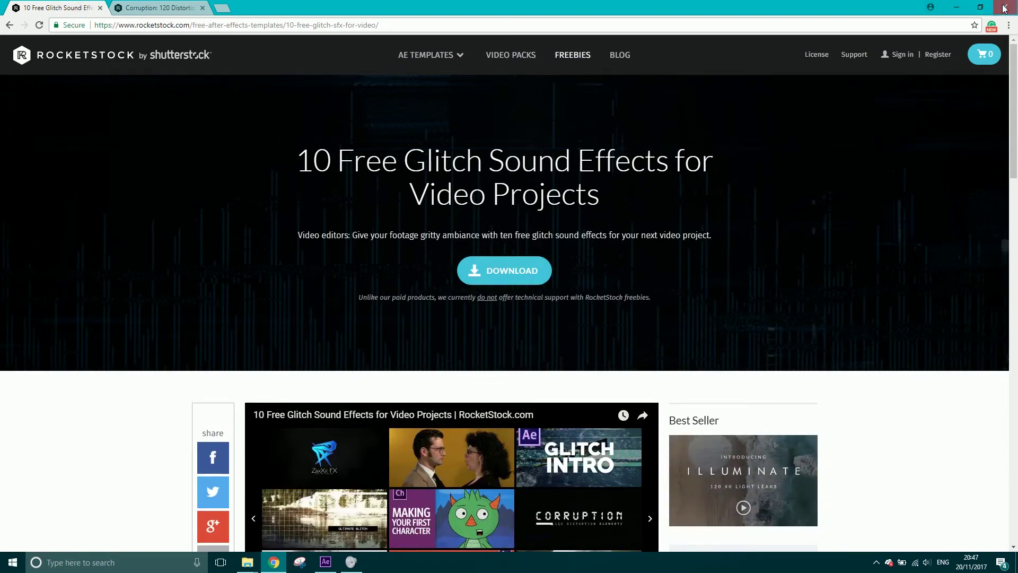
click(952, 9)
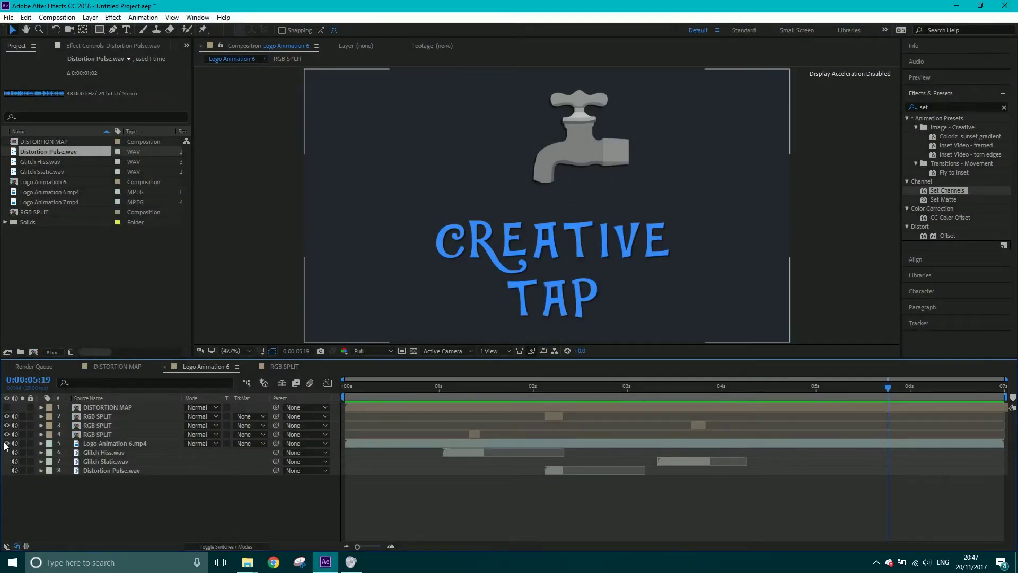
Step: Hide the three RGB SPLIT layers and preview the logo animation without them, checking the Logo Animation 6.mp4 layer for modified properties
drag(6, 433, 6, 415)
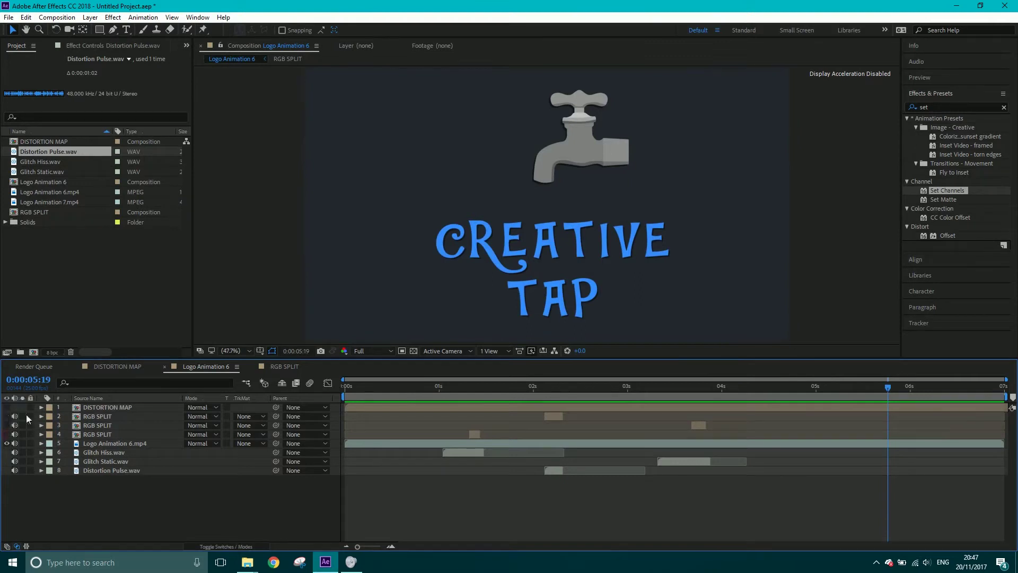
click(364, 387)
drag(367, 390, 507, 394)
click(137, 443)
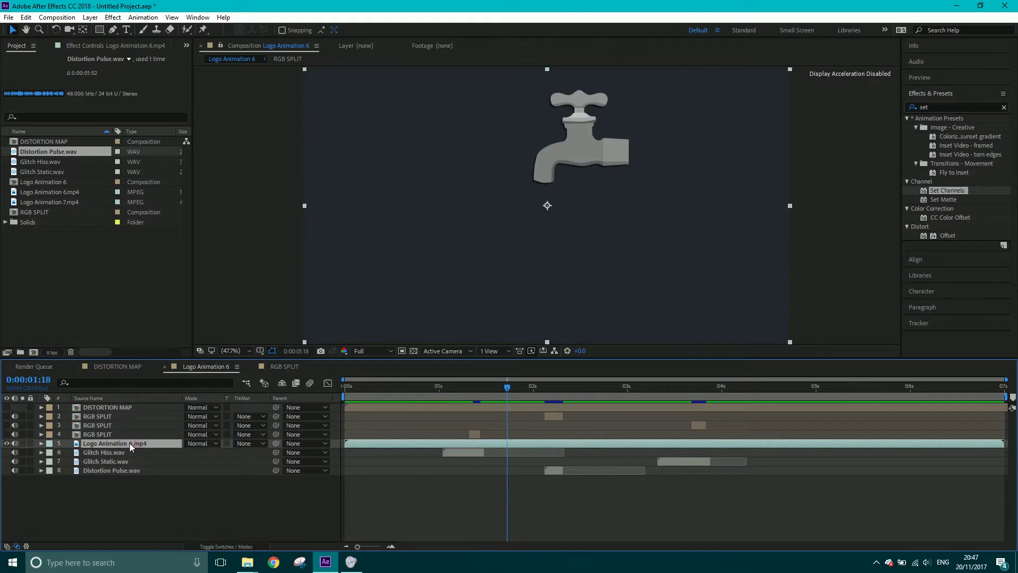
key(u)
key(u)
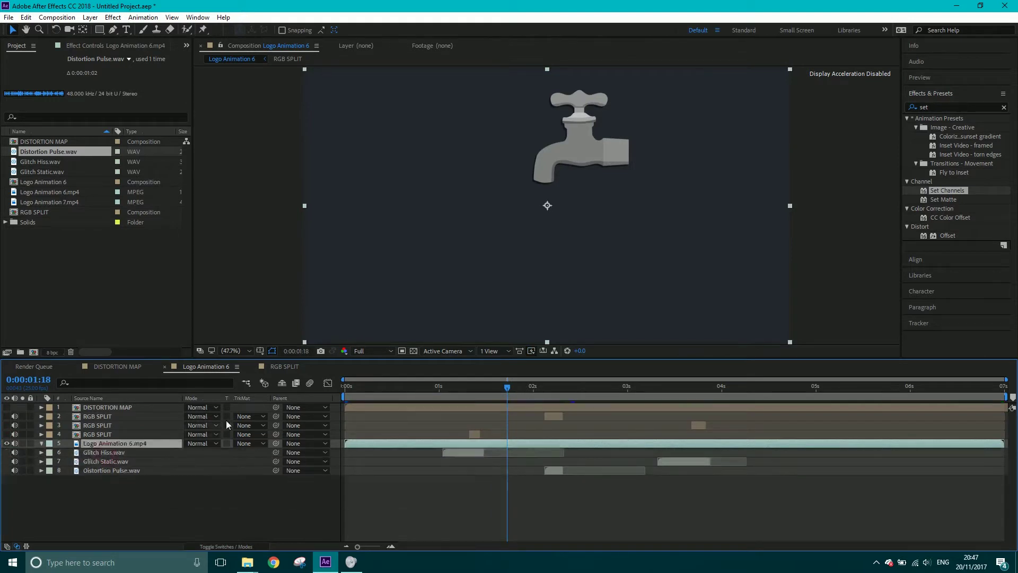
drag(374, 389, 643, 393)
key(space)
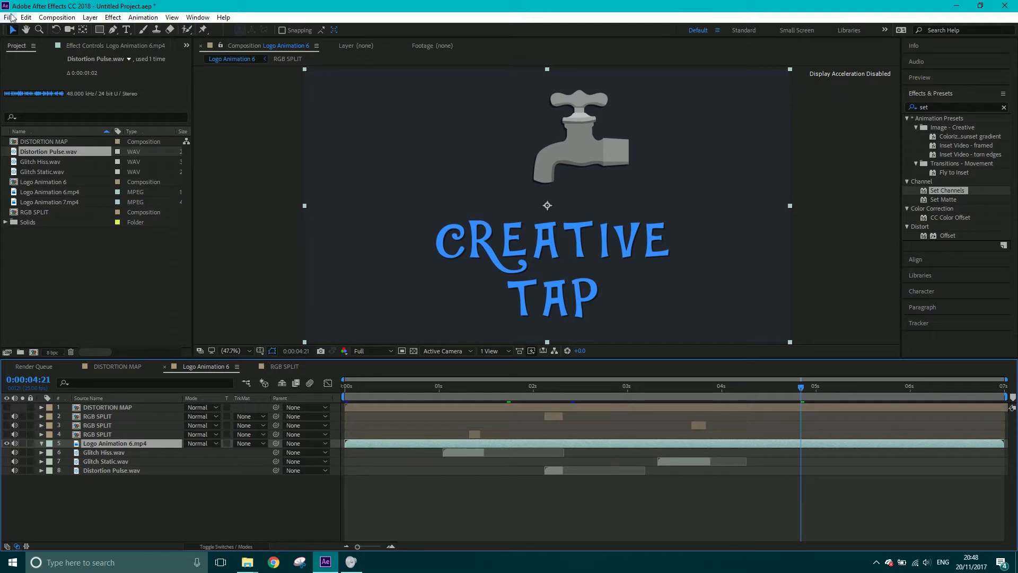
Step: Delete the DISTORTION MAP and RGB SPLIT compositions and the Logo Animation 7.mp4 footage from the project
click(38, 212)
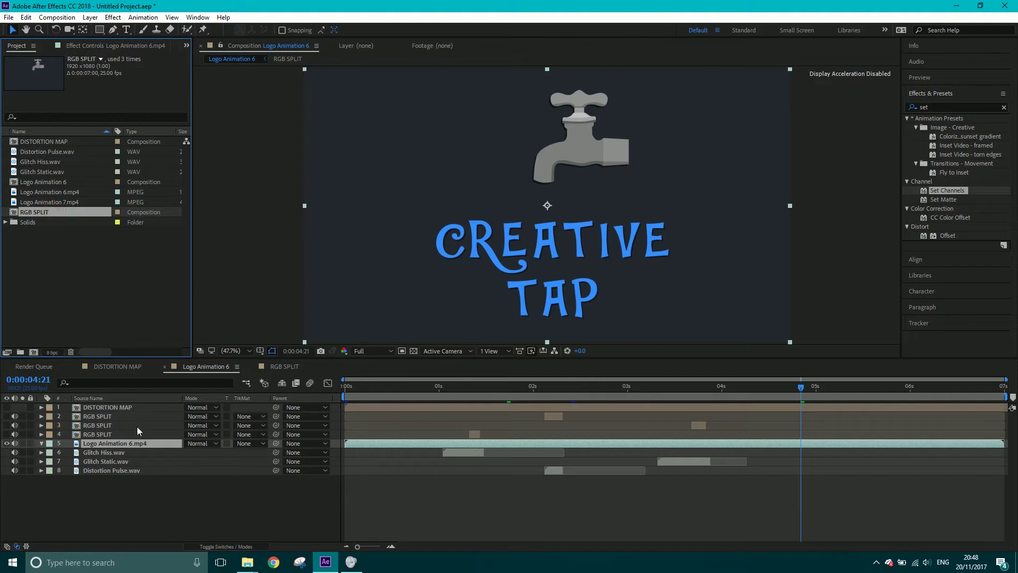
ctrl+click(71, 204)
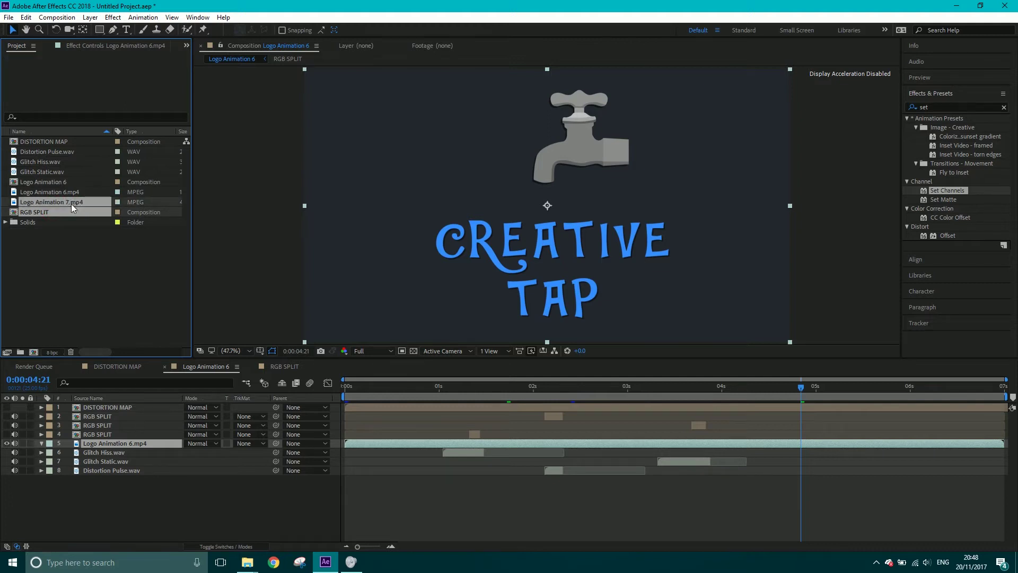
ctrl+click(61, 172)
ctrl+click(59, 162)
ctrl+click(51, 160)
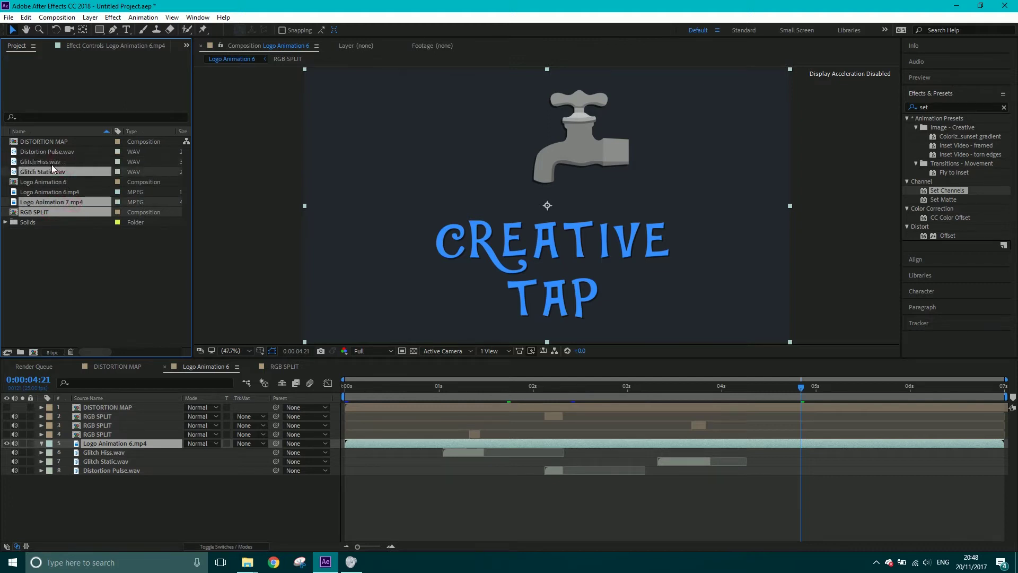
ctrl+click(53, 170)
ctrl+click(46, 143)
key(Delete)
click(563, 294)
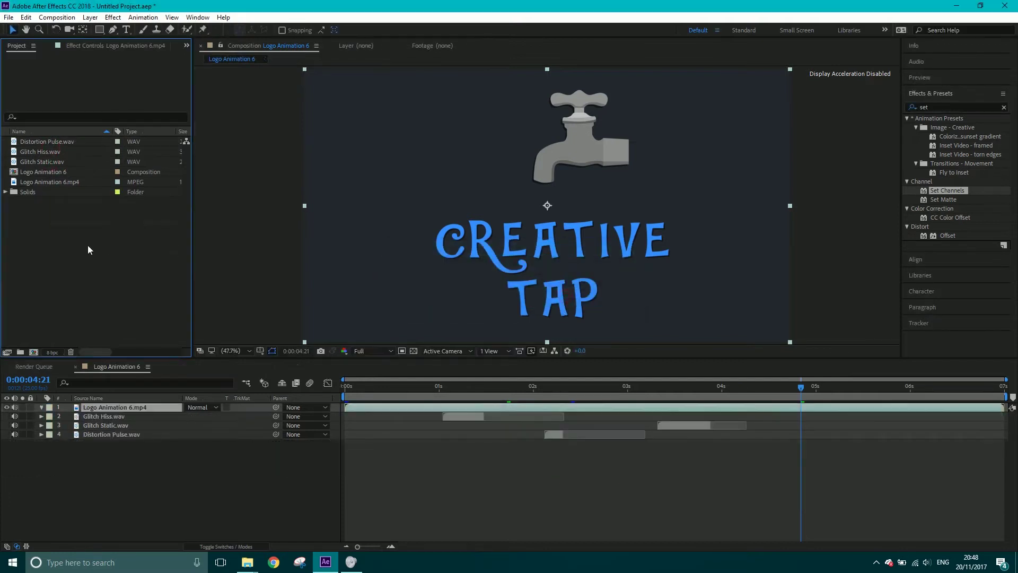
Step: Delete the Glitch Hiss, Glitch Static and Distortion Pulse audio layers from the composition and play the remaining logo animation from the start
drag(134, 459, 95, 417)
key(Delete)
drag(370, 384, 601, 383)
key(Home)
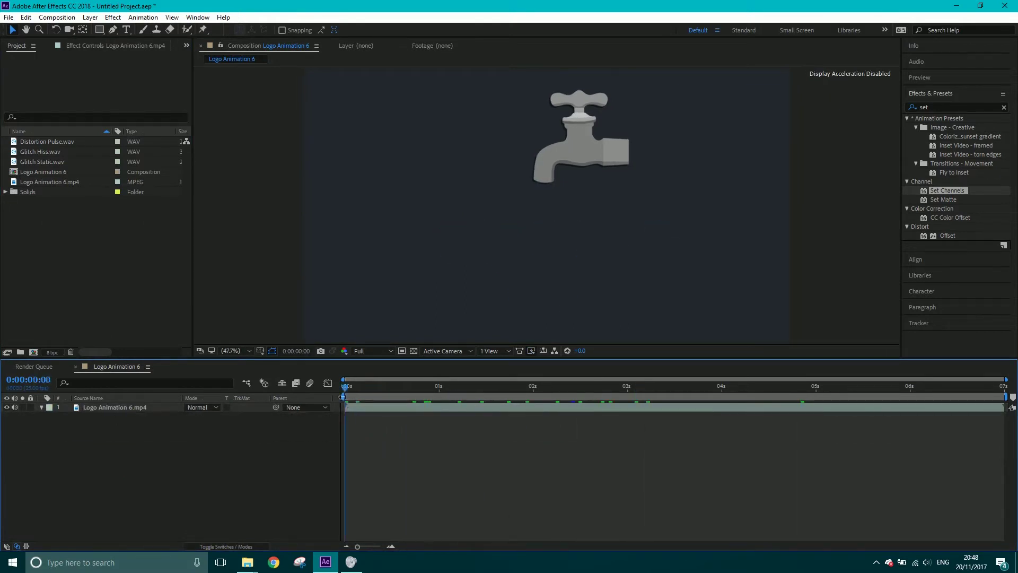
key(space)
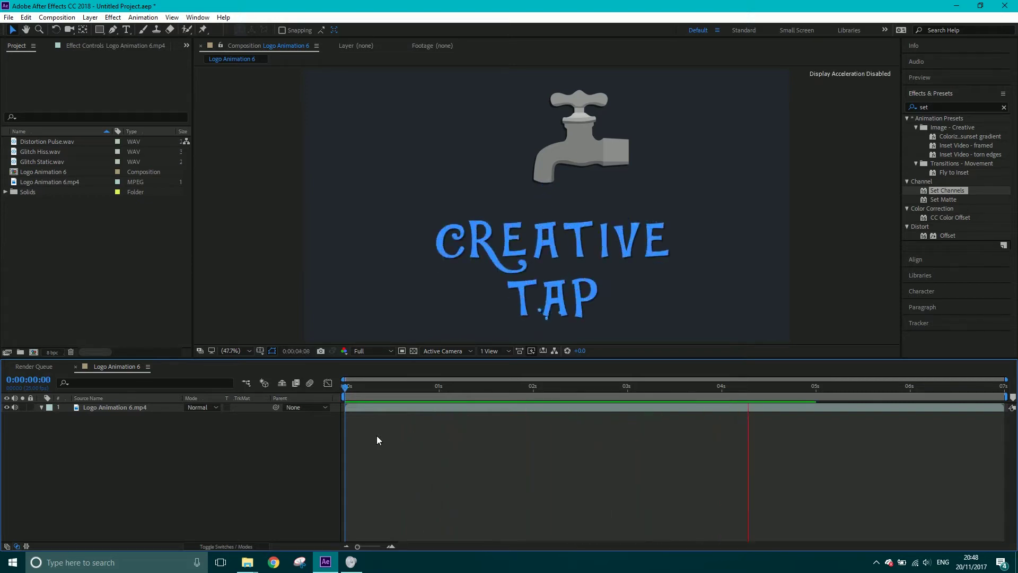
key(space)
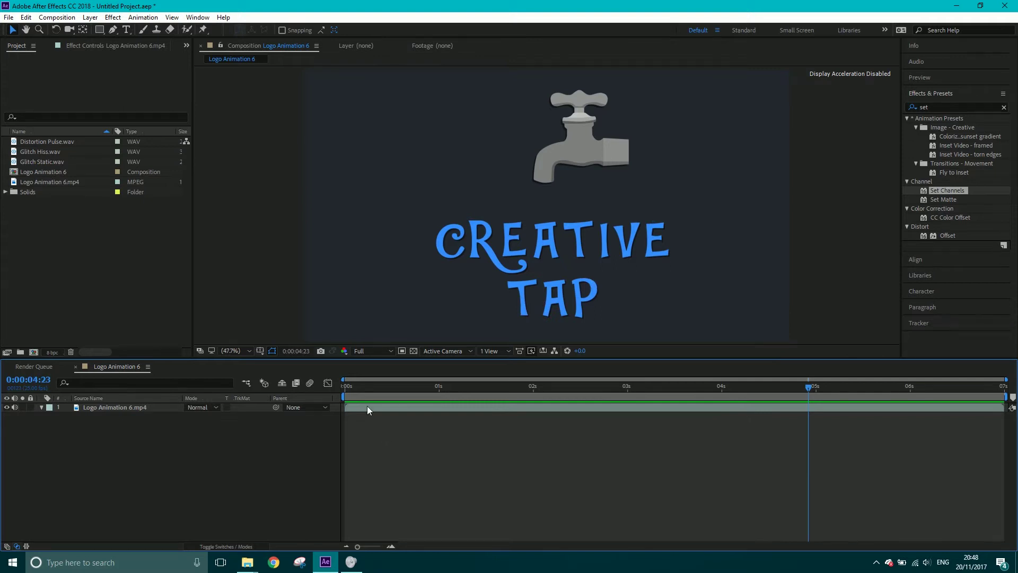
Step: Move the current time to 0:00:01:02 and create a new solid layer named FRACTAL NOISE GLITCH above the logo footage
drag(375, 389, 447, 388)
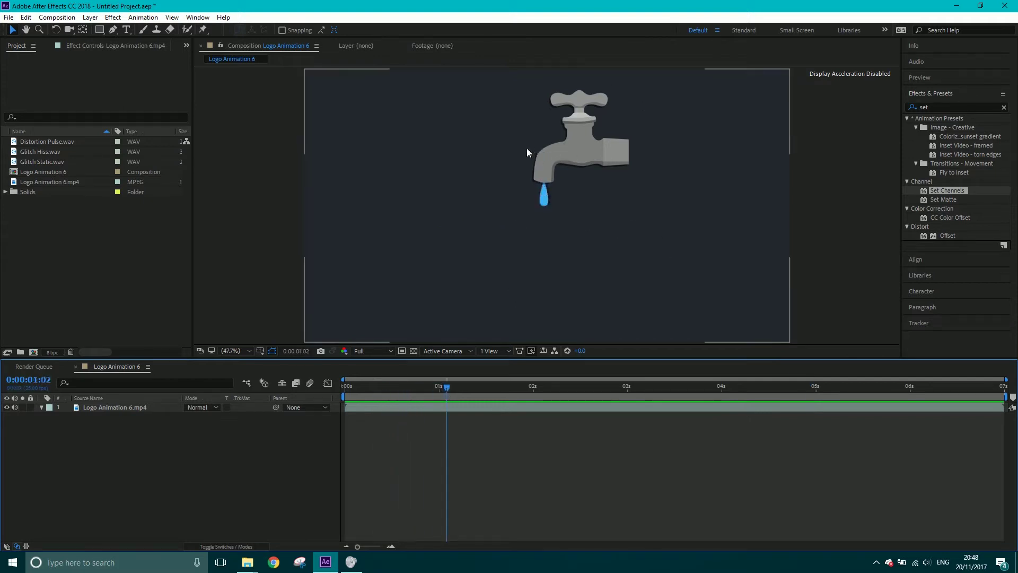
click(111, 478)
click(114, 407)
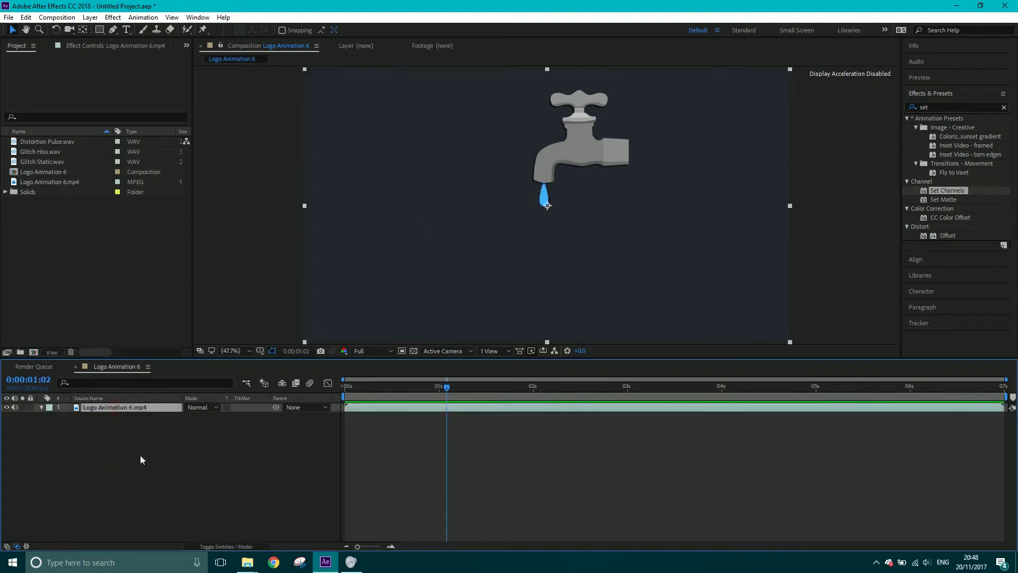
click(134, 470)
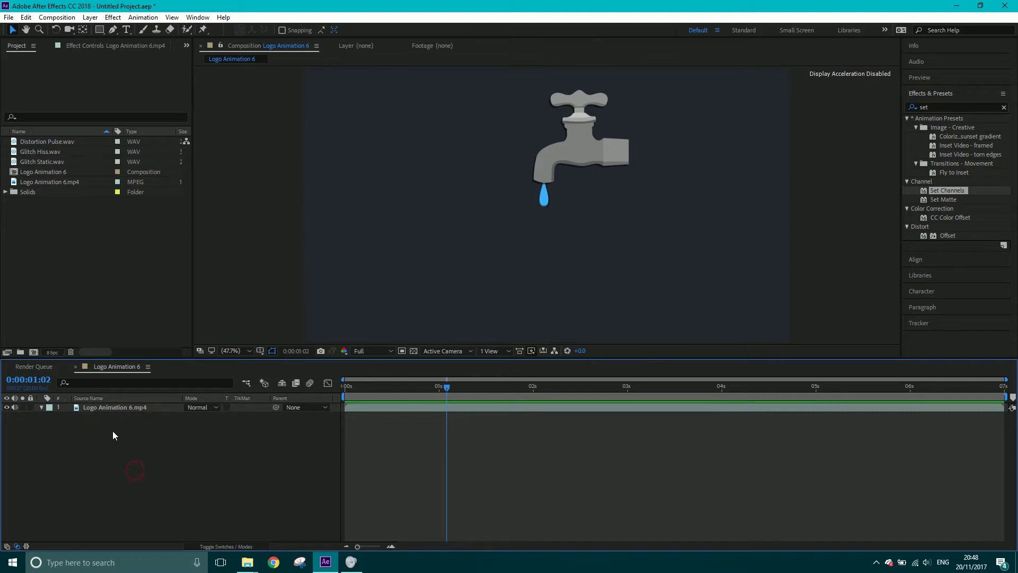
right_click(128, 453)
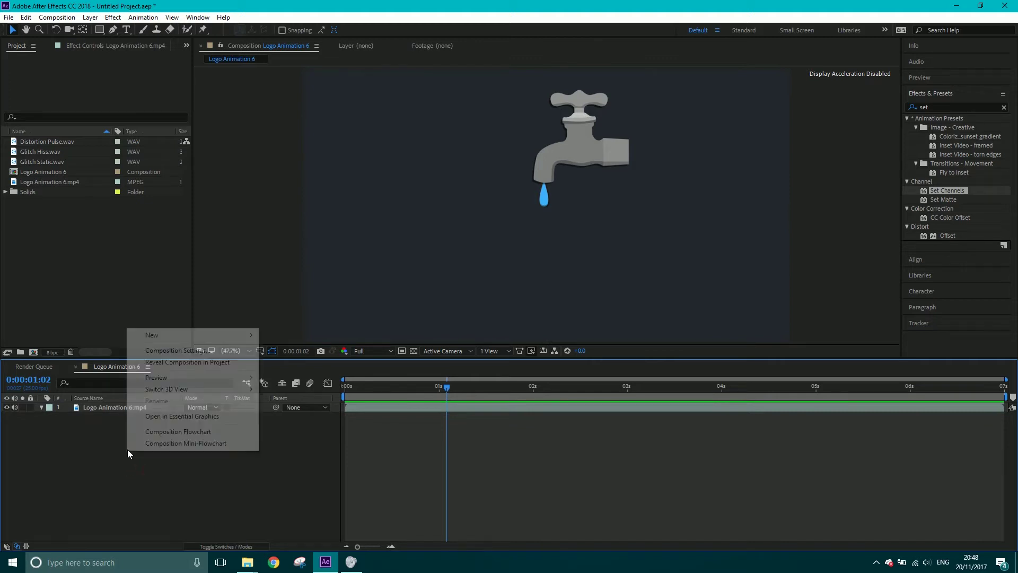
mouse_move(152, 337)
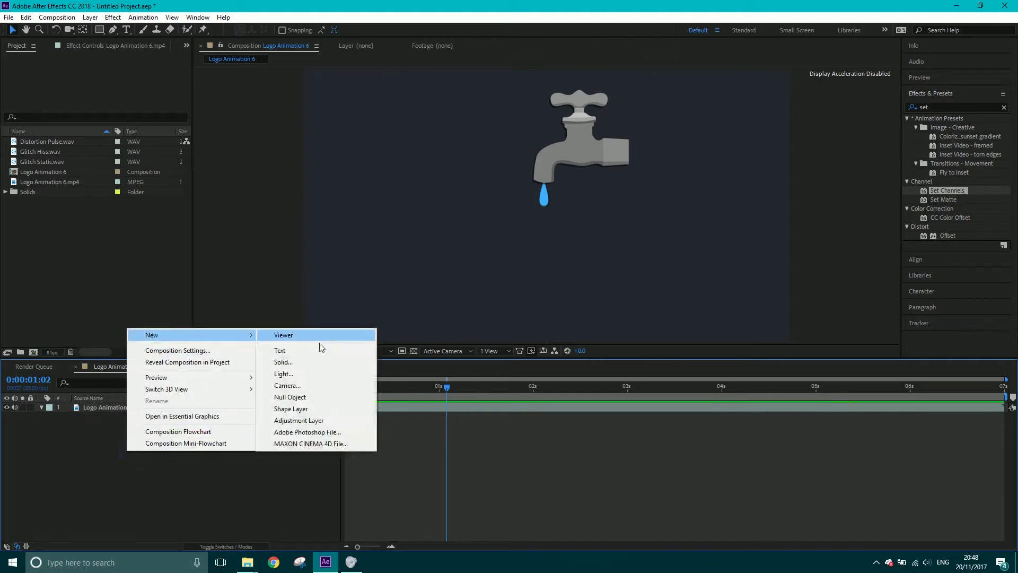
click(310, 357)
text(FRACTAL NO)
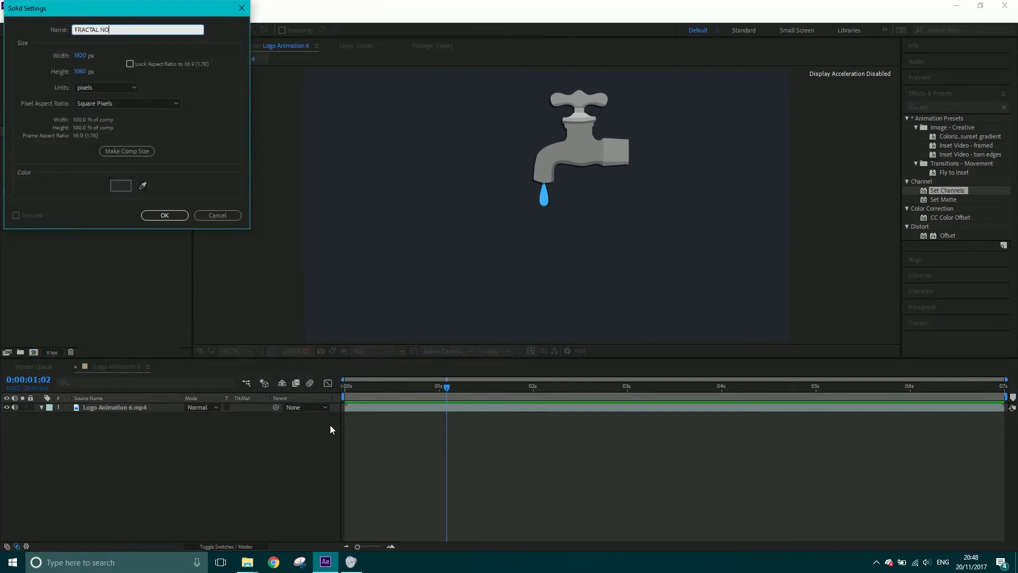
text(ISE GLITCH)
click(165, 215)
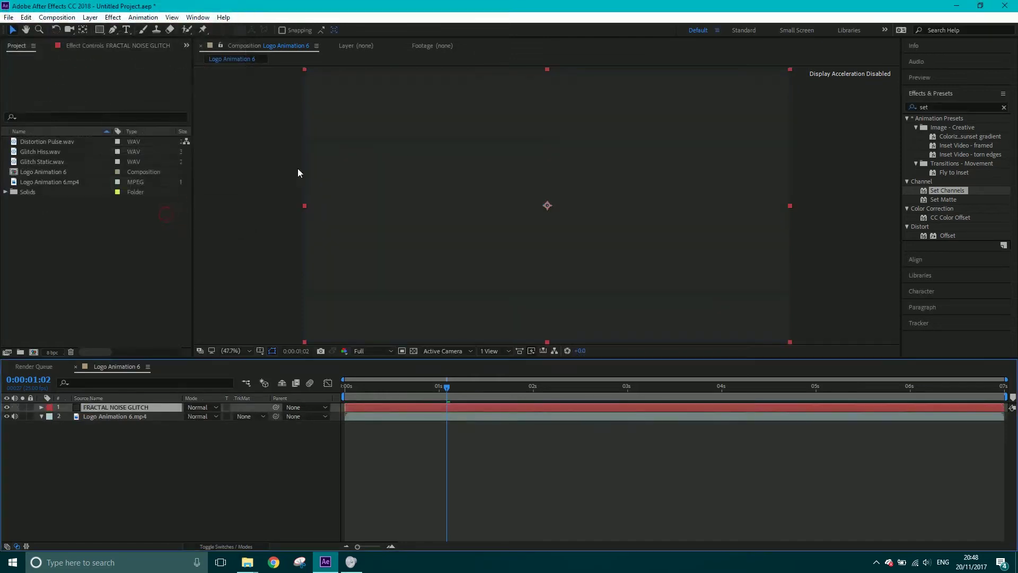
Step: Apply the Fractal Noise effect to the FRACTAL NOISE GLITCH solid and set its noise type to Block
click(933, 106)
text(fractal)
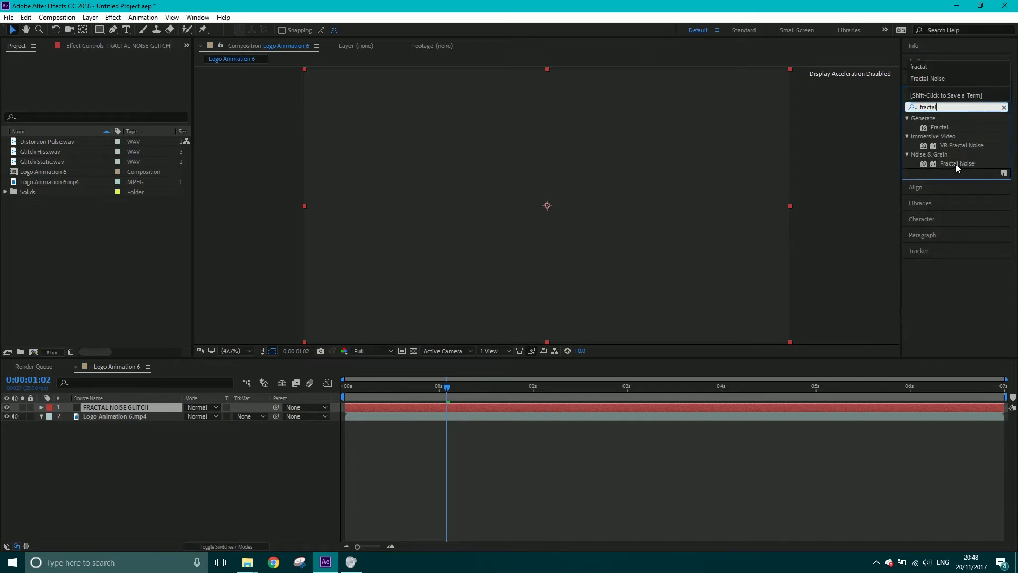
drag(955, 164, 612, 157)
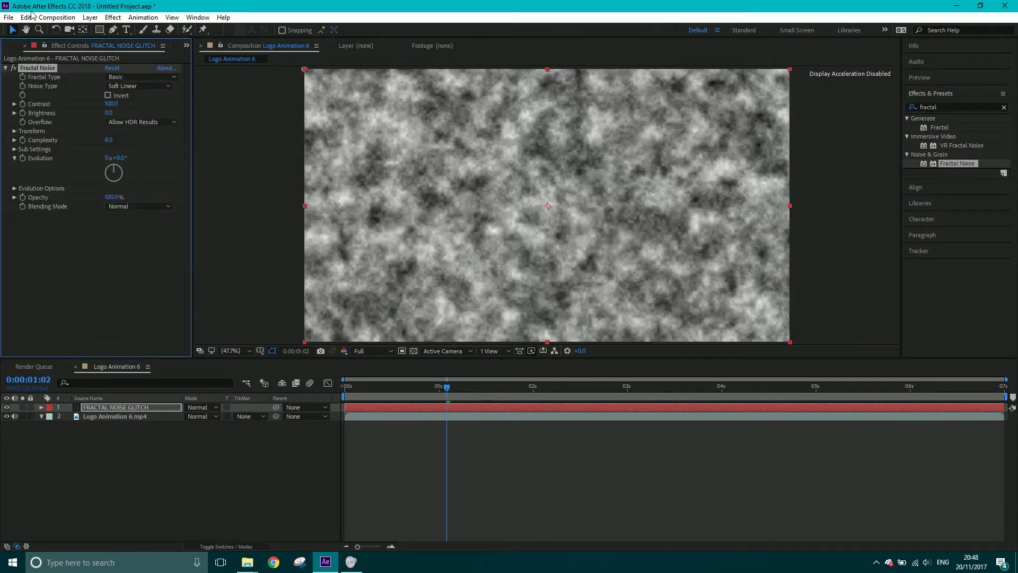
click(126, 84)
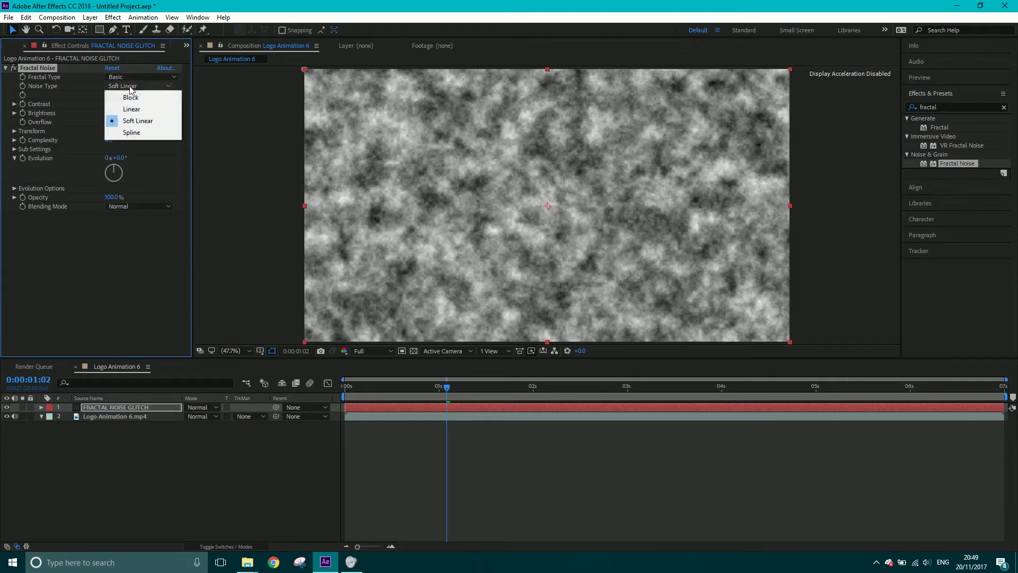
click(139, 99)
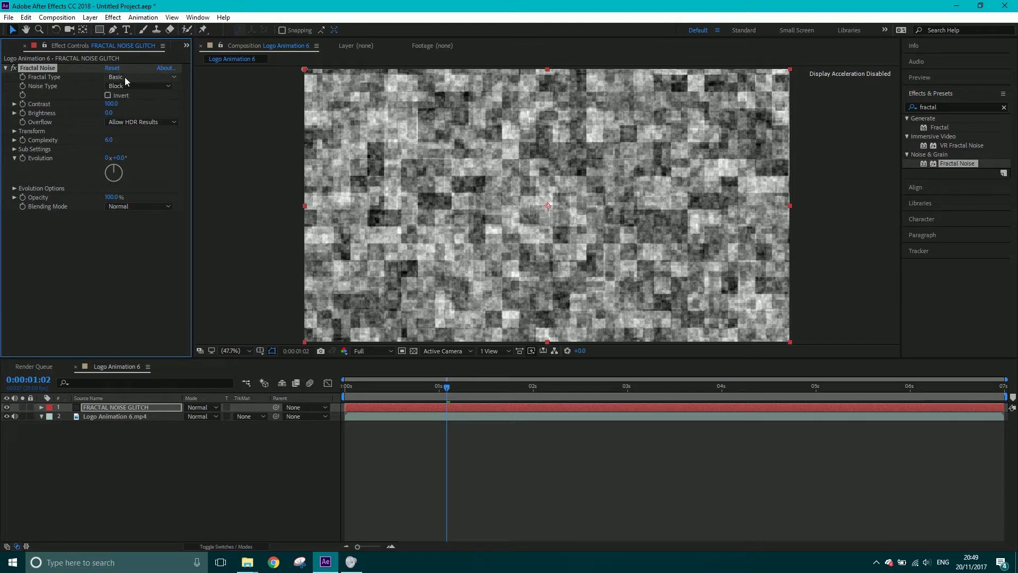
Step: Set the Fractal Noise contrast to 280 and its brightness to -25
drag(110, 103, 202, 101)
click(113, 104)
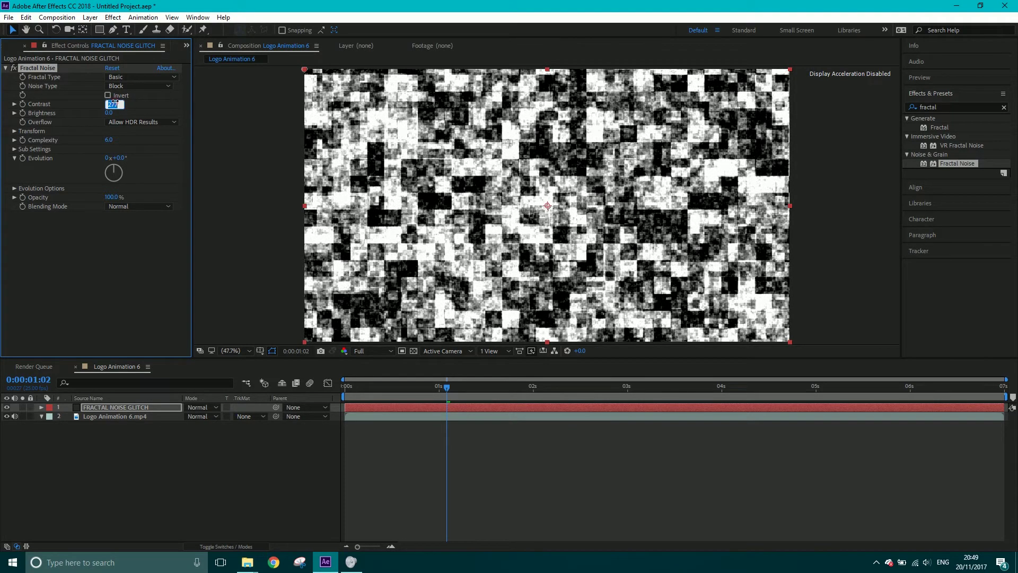
text(280)
click(106, 297)
mouse_move(108, 113)
mouse_down()
mouse_move(88, 119)
mouse_move(101, 119)
mouse_up()
click(111, 112)
text(-25)
key(Return)
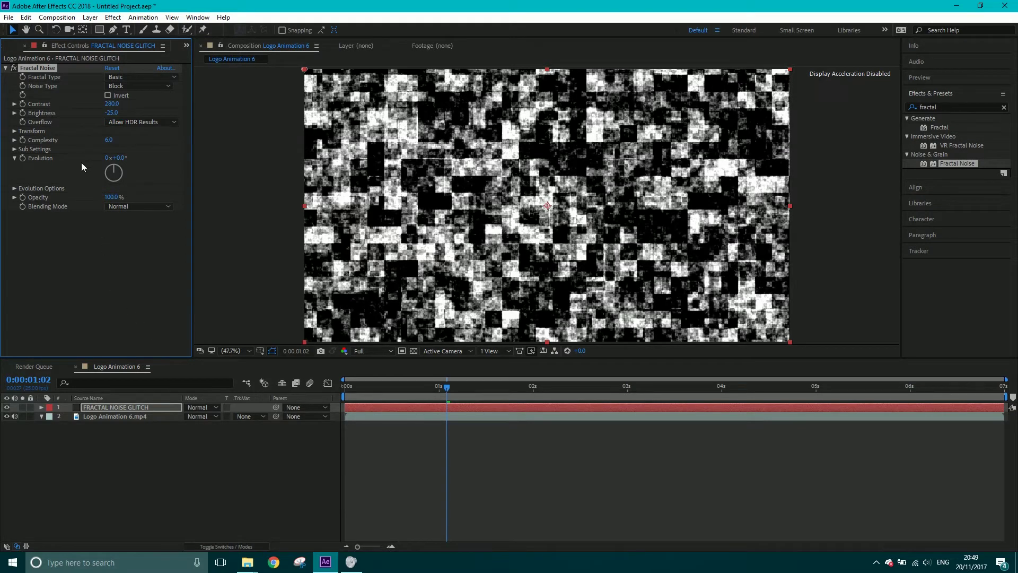
Step: Animate the Fractal Noise evolution with the expression time*100
drag(418, 392, 369, 390)
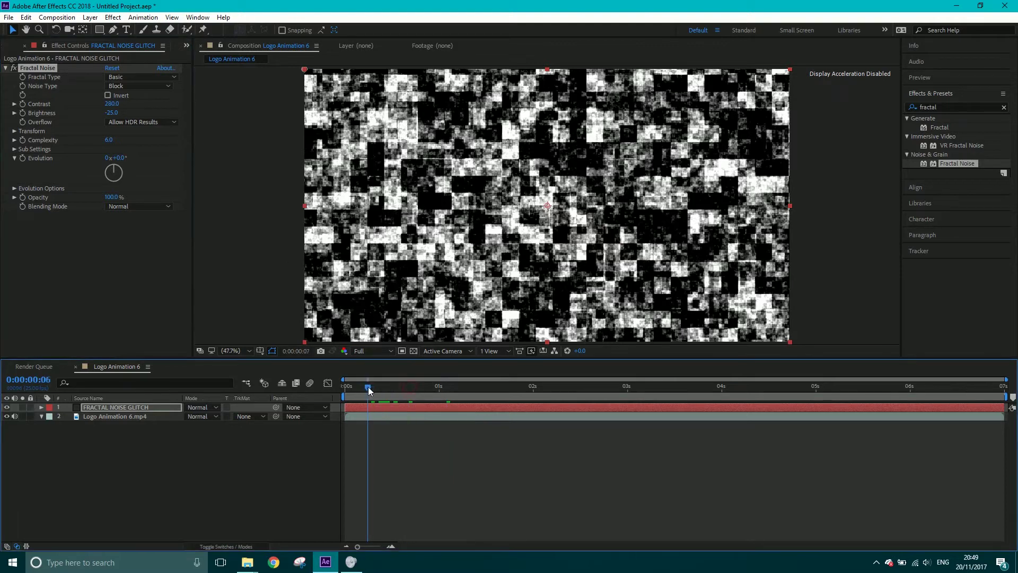
drag(118, 158, 158, 161)
click(122, 158)
text(0)
click(24, 158)
alt+click(21, 157)
text(time)
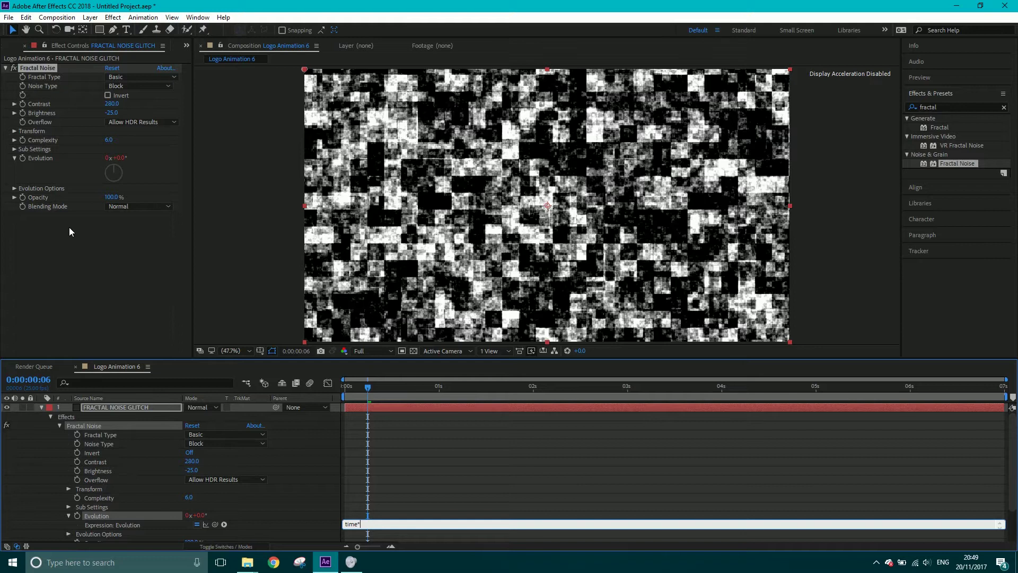
text(*100)
click(445, 455)
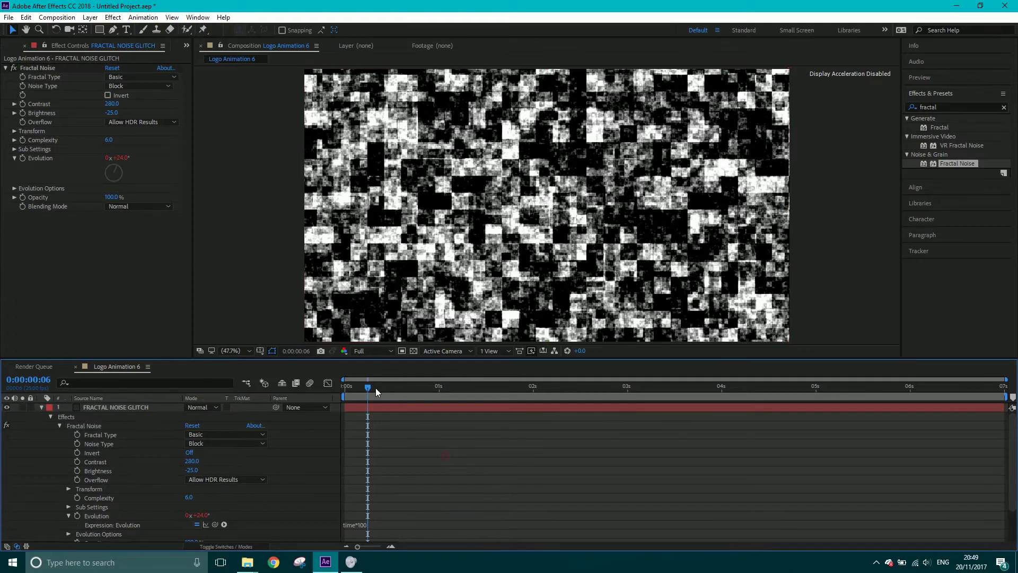
Step: Play the evolving noise from the start of the composition and collapse the FRACTAL NOISE GLITCH layer's properties
drag(367, 391, 329, 405)
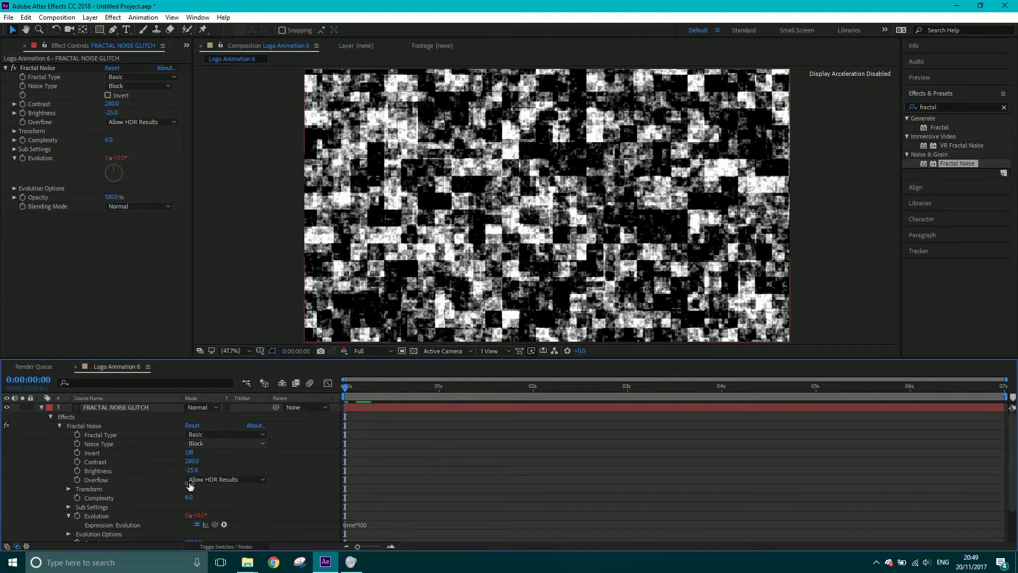
key(space)
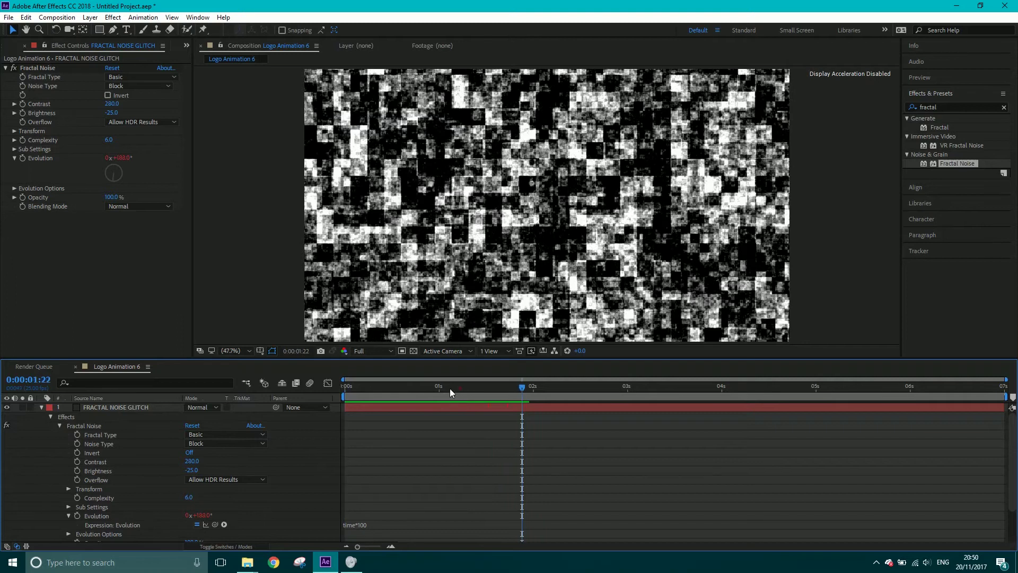
key(space)
key(space)
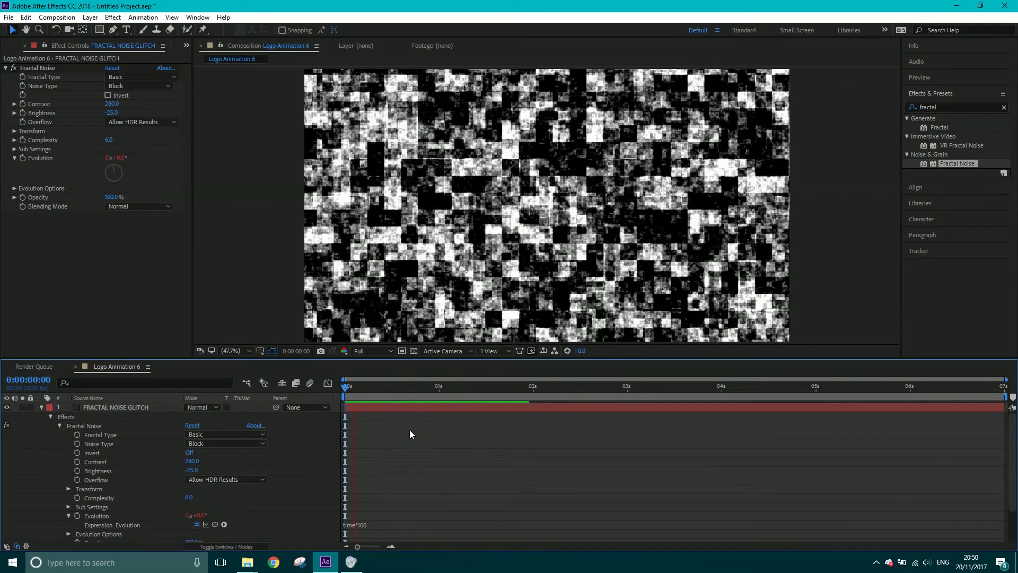
key(space)
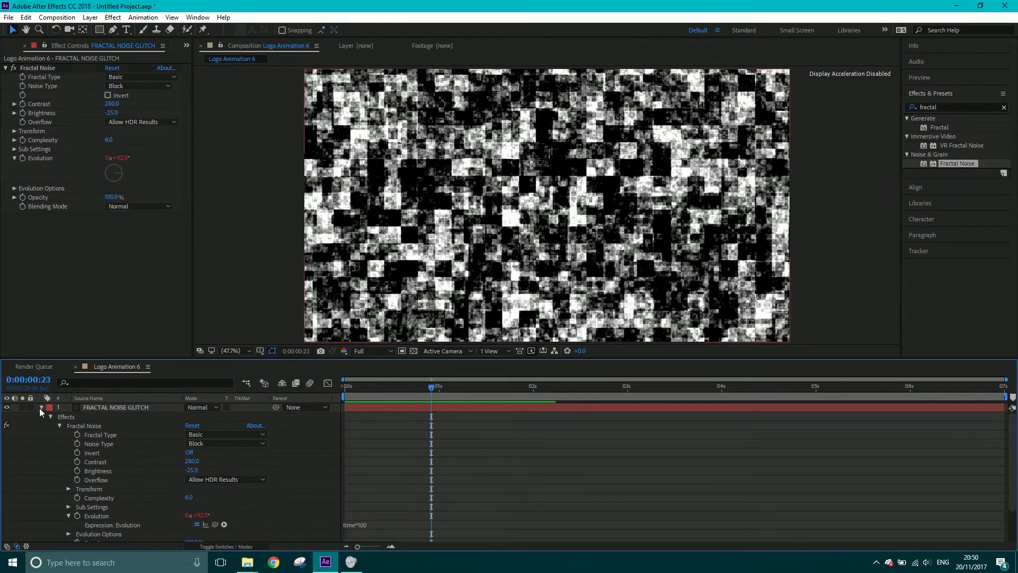
click(41, 407)
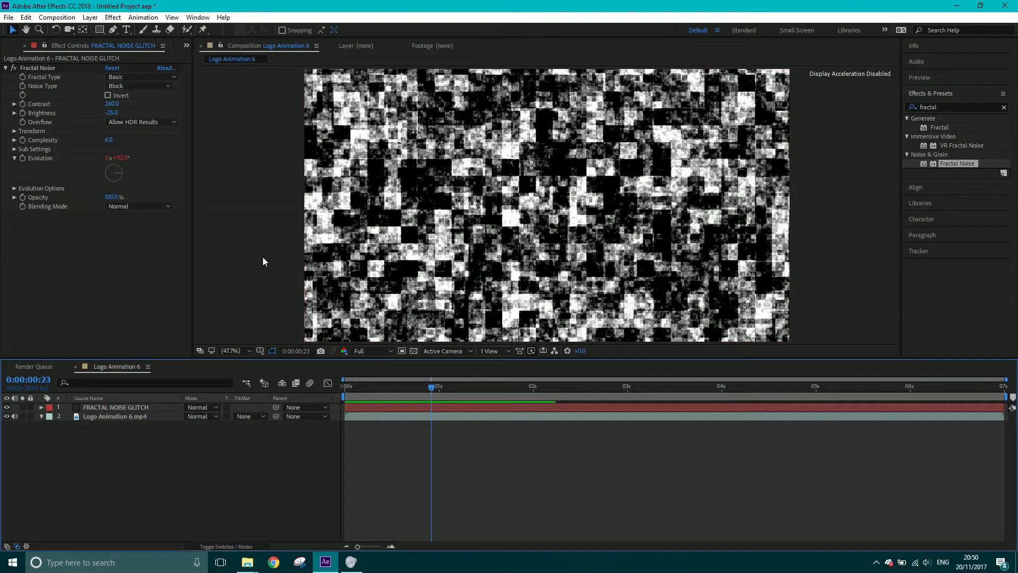
Step: With no layer selected, activate the Rectangle tool and set its shape fill to white (FFFFFF)
click(107, 460)
click(108, 407)
click(124, 456)
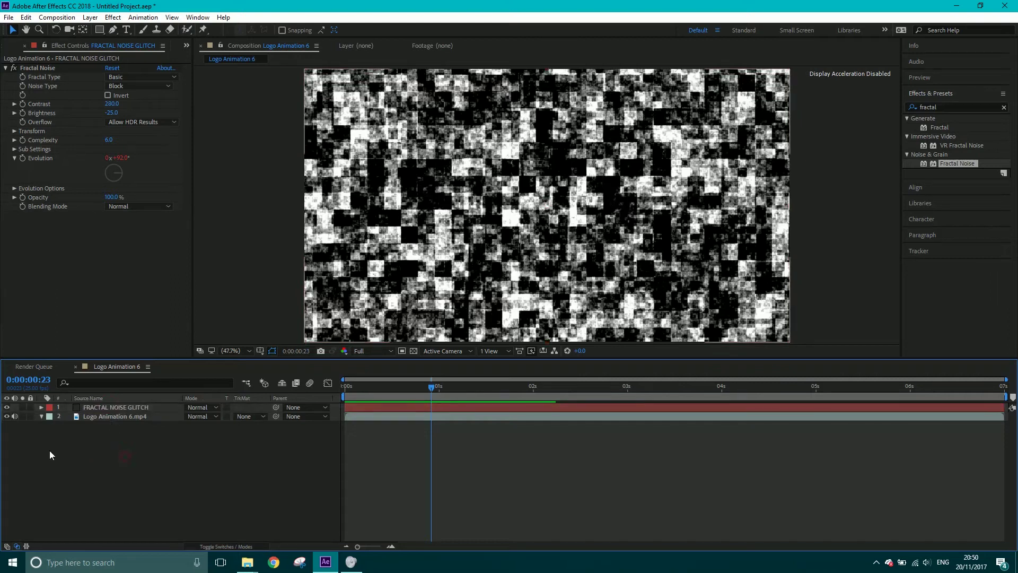
click(100, 30)
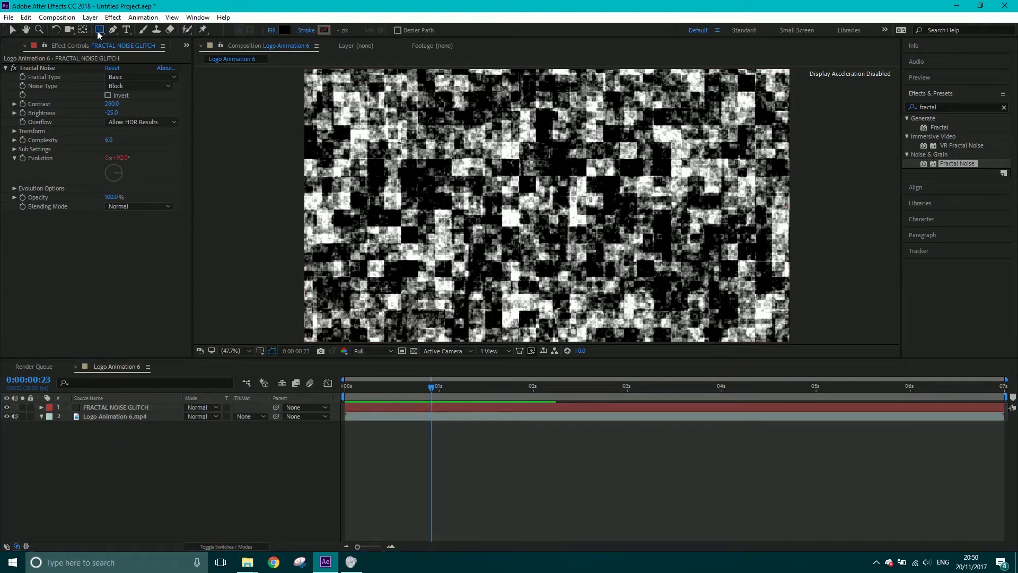
click(286, 31)
drag(47, 59, 13, 24)
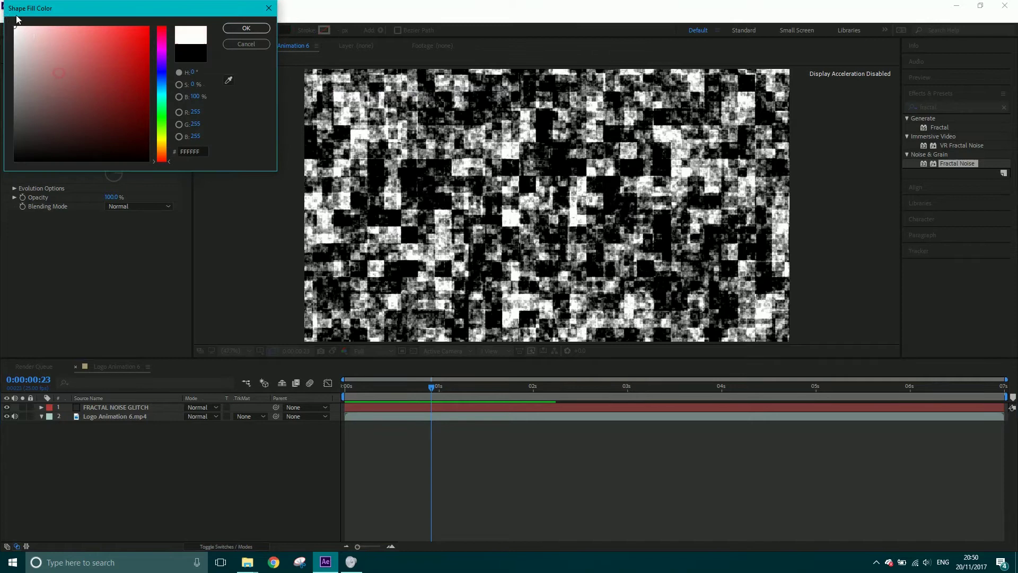
click(246, 28)
Step: Draw fourteen horizontal white rectangles of varied length and thickness across the frame, all in one new shape layer
drag(258, 127, 593, 139)
drag(296, 207, 542, 248)
drag(387, 285, 697, 289)
drag(457, 167, 725, 177)
drag(545, 91, 790, 108)
drag(659, 231, 850, 257)
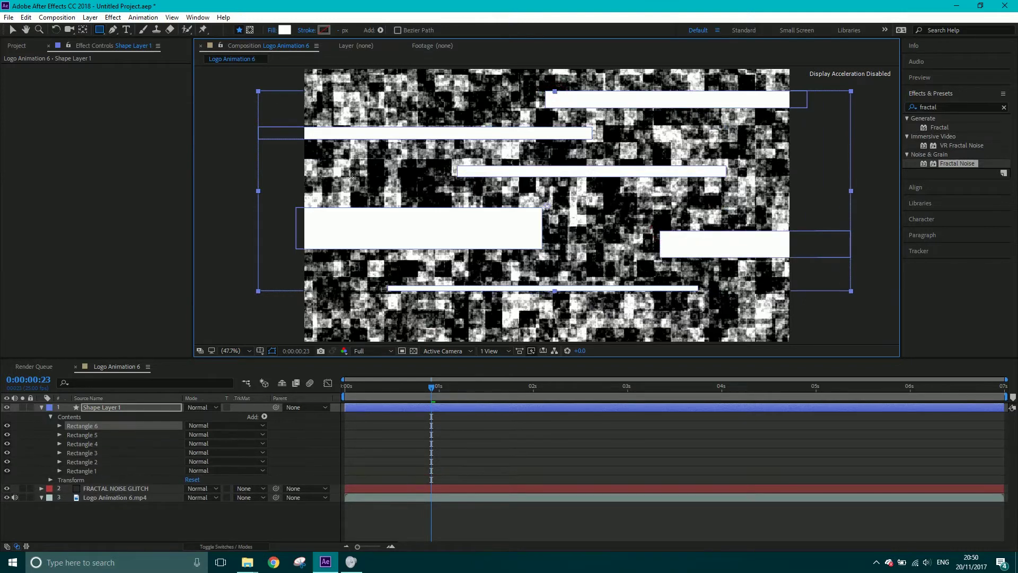
drag(638, 313, 835, 327)
drag(294, 186, 680, 192)
drag(364, 151, 723, 157)
drag(556, 235, 623, 236)
drag(312, 265, 584, 281)
drag(297, 337, 553, 309)
drag(294, 78, 484, 94)
drag(410, 110, 517, 116)
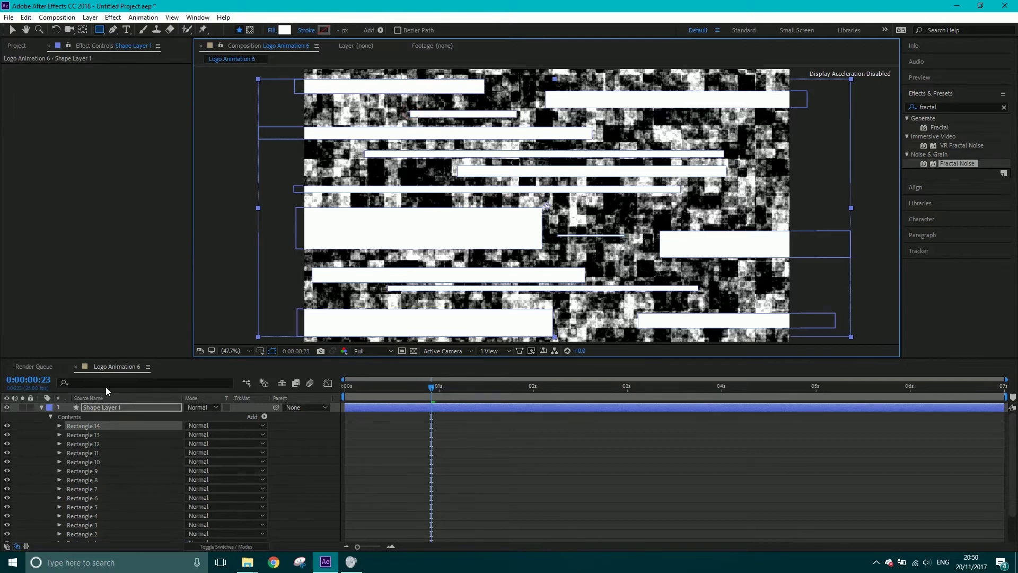
Step: Collapse the new shape layer and rename it White Lines
click(41, 406)
right_click(100, 406)
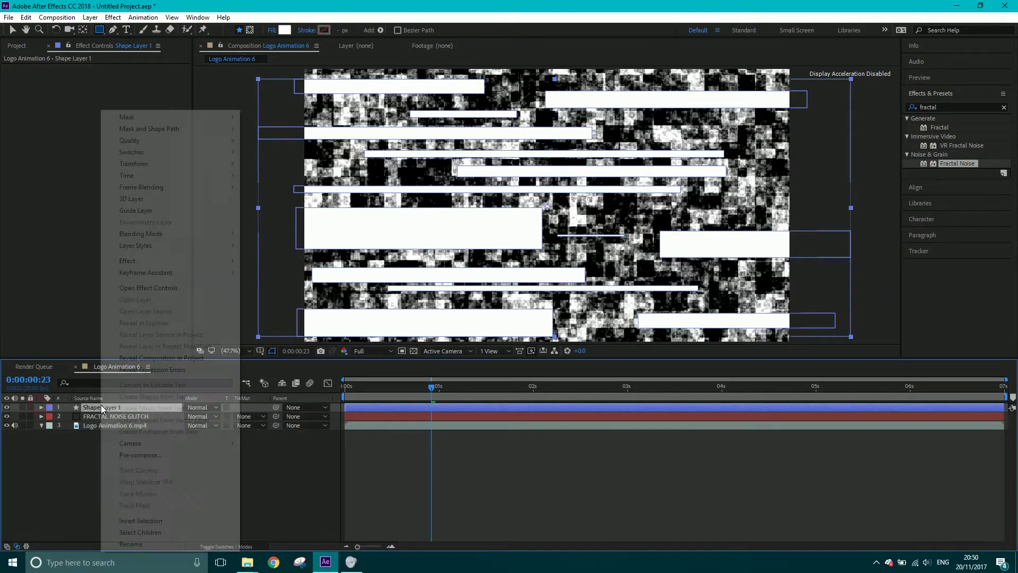
click(141, 543)
text(W)
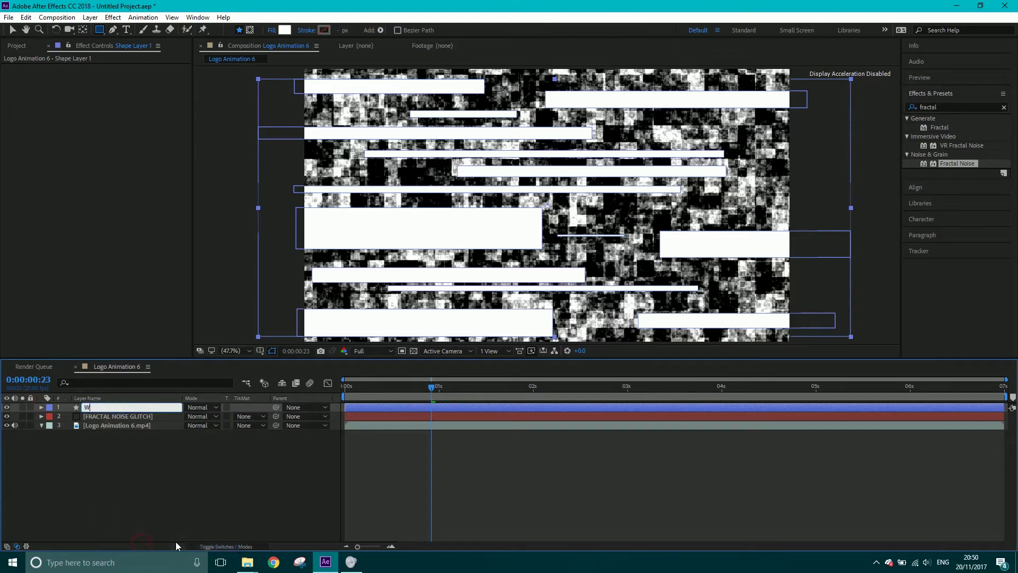
text(hite Lines)
key(Return)
click(75, 482)
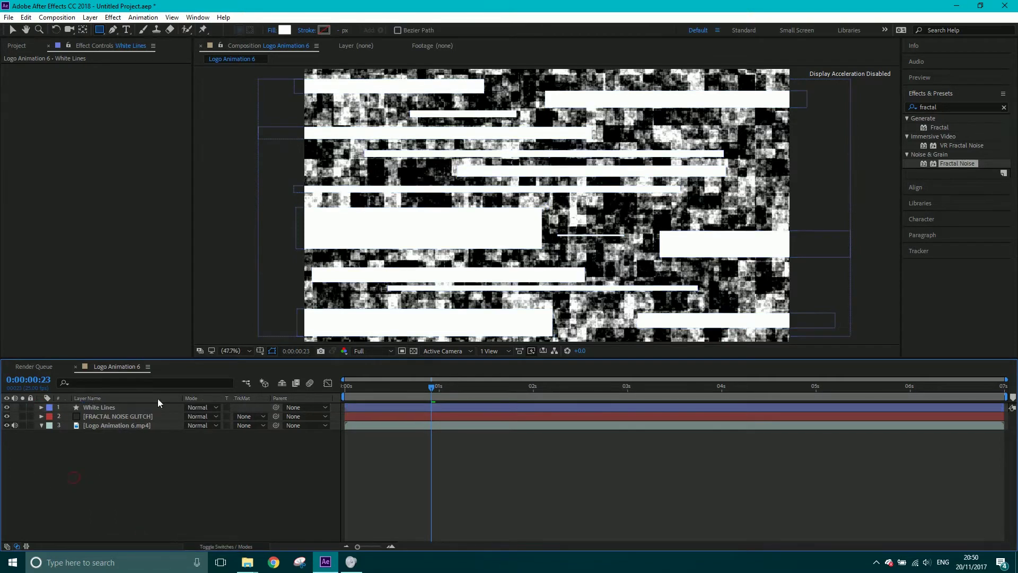
Step: Pre-compose the White Lines and FRACTAL NOISE GLITCH layers into a composition named DISTORTION SOURCE
click(121, 415)
shift+click(114, 406)
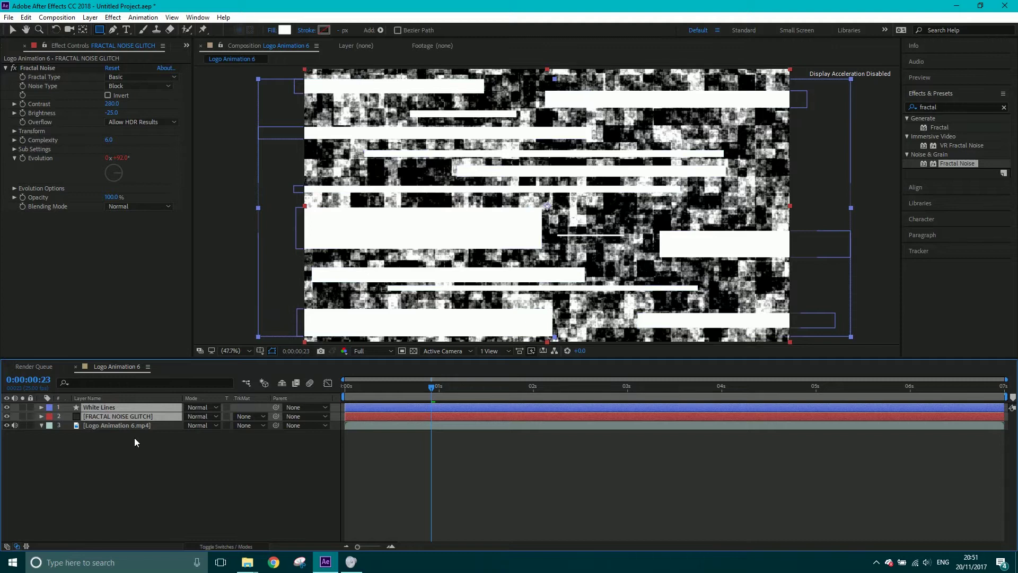
key(ctrl+shift+c)
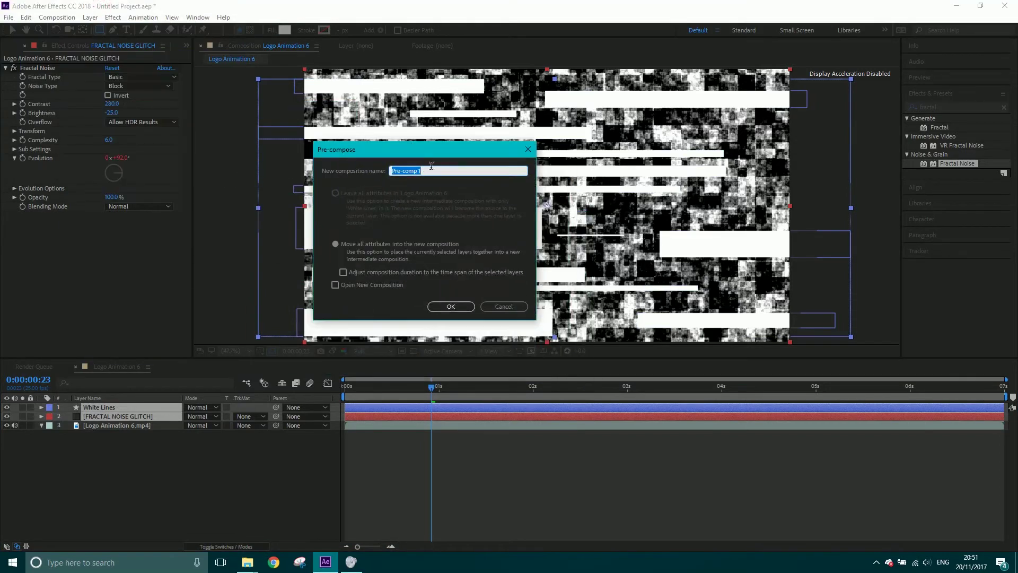
text(DISTORTION SOURCE)
click(446, 306)
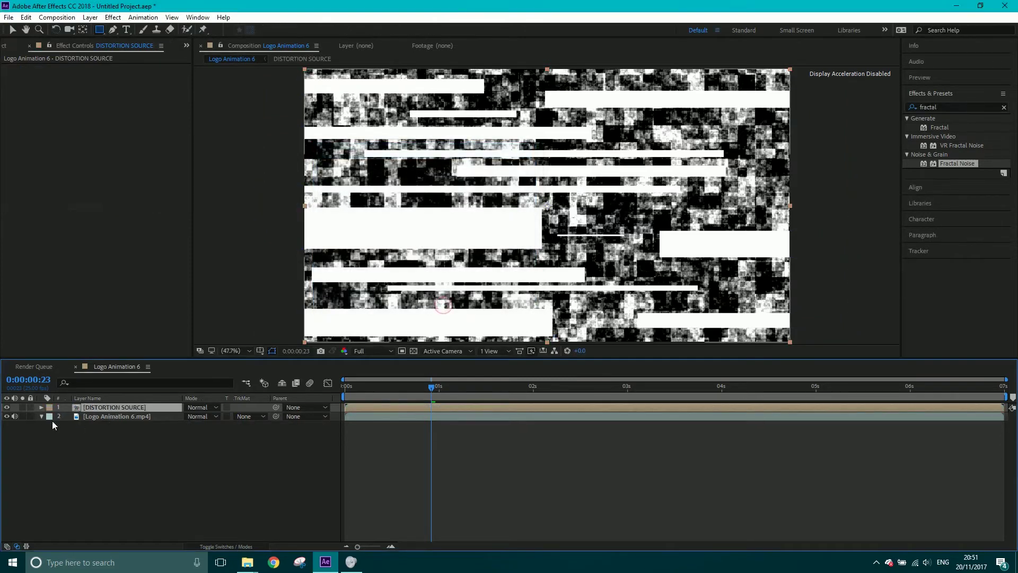
Step: Hide the DISTORTION SOURCE layer so the logo footage shows
click(7, 407)
click(6, 407)
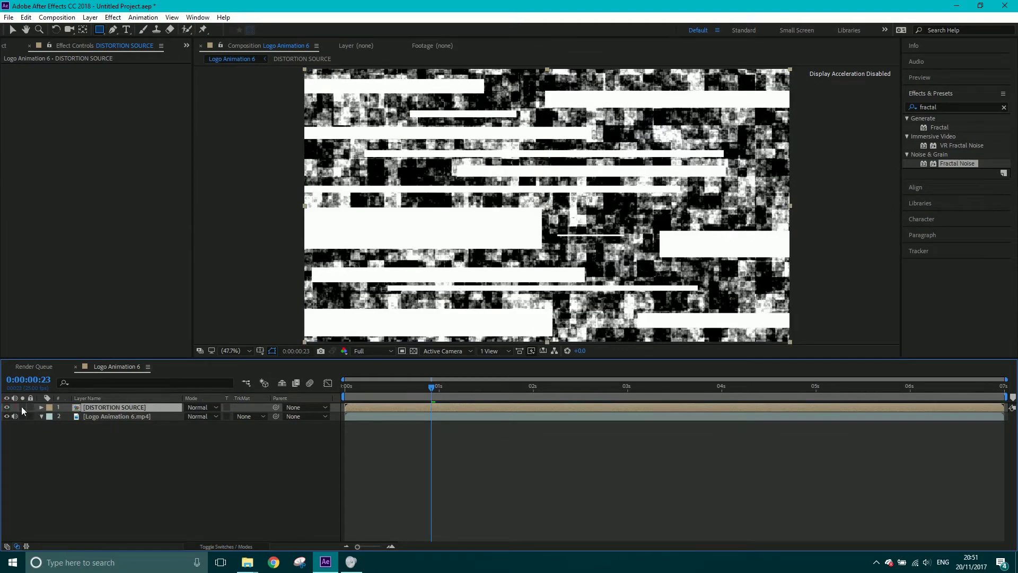
click(7, 407)
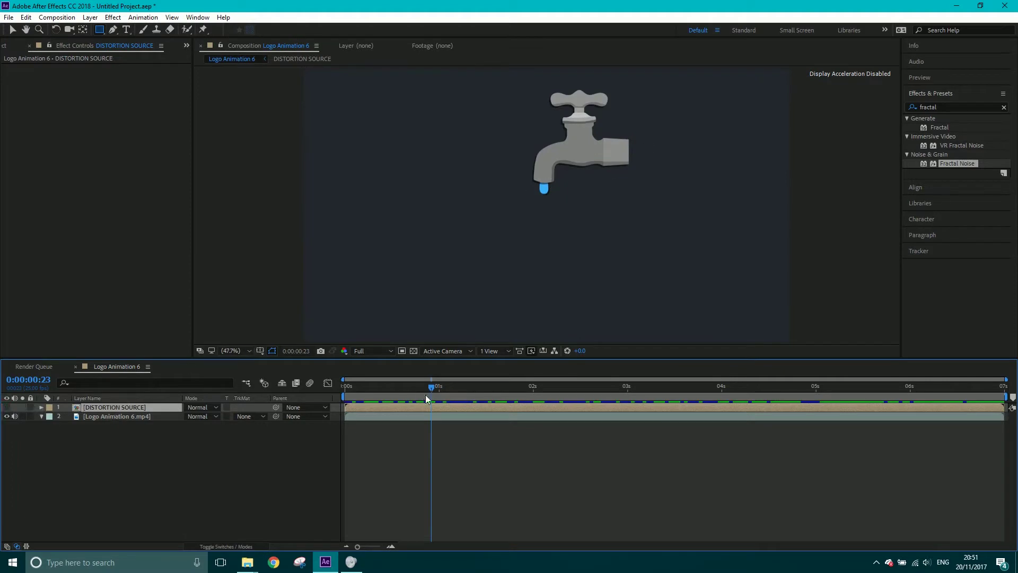
Step: Apply the Displacement Map effect to the Logo Animation 6.mp4 layer and switch back to the Selection tool
mouse_move(432, 389)
mouse_down()
mouse_move(419, 390)
mouse_move(432, 390)
mouse_up()
click(140, 417)
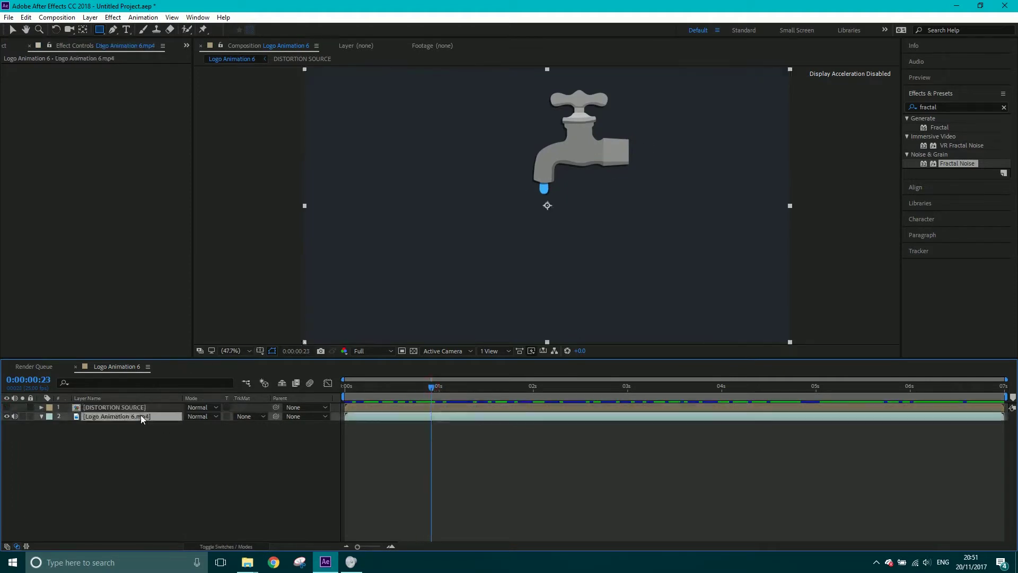
click(942, 107)
text(displ)
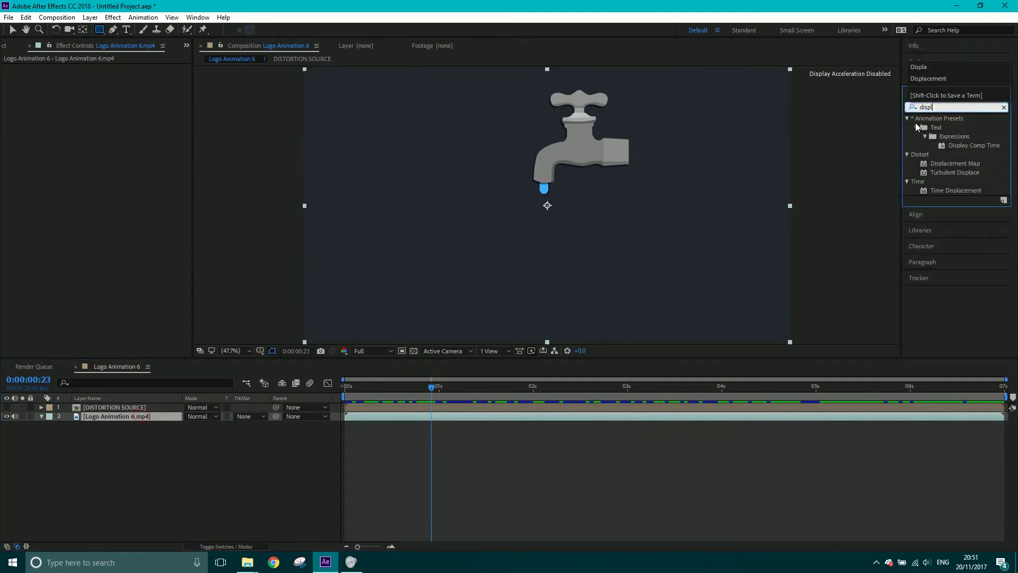
drag(956, 164, 493, 416)
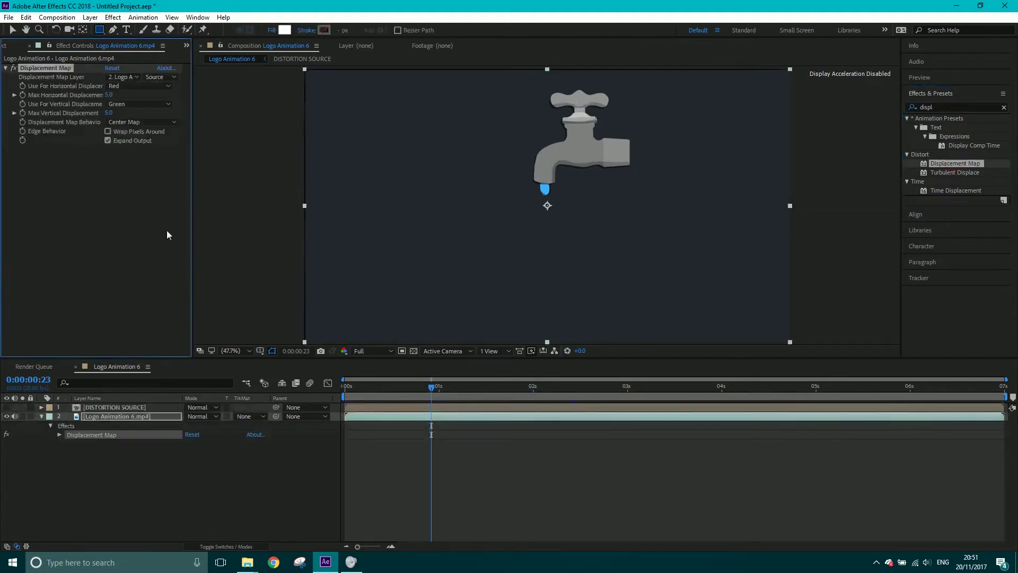
key(v)
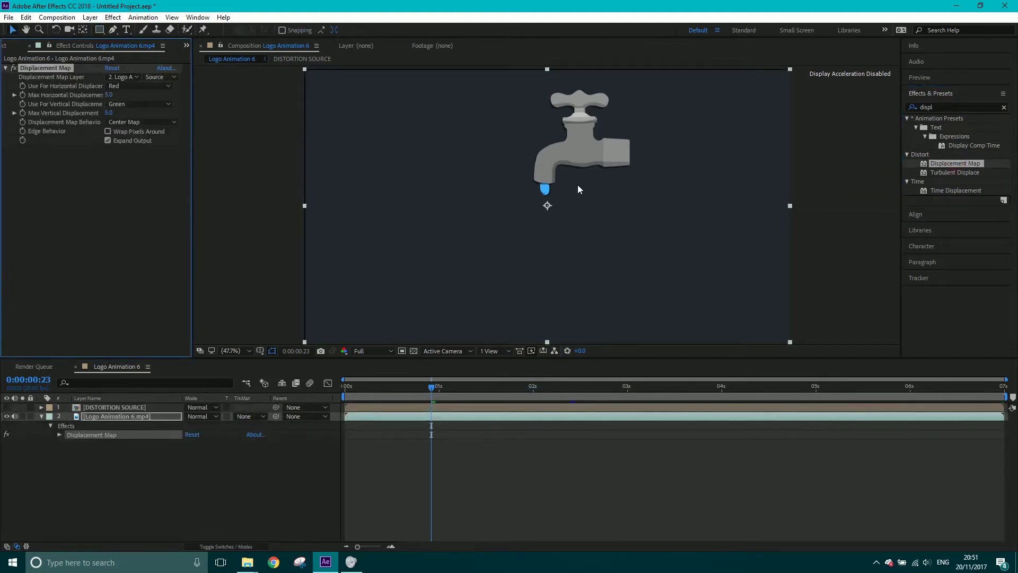
Step: Try large maximum horizontal and vertical displacement values with the footage as its own map, and reset the Displacement Map effect
drag(109, 94, 175, 114)
drag(109, 113, 148, 134)
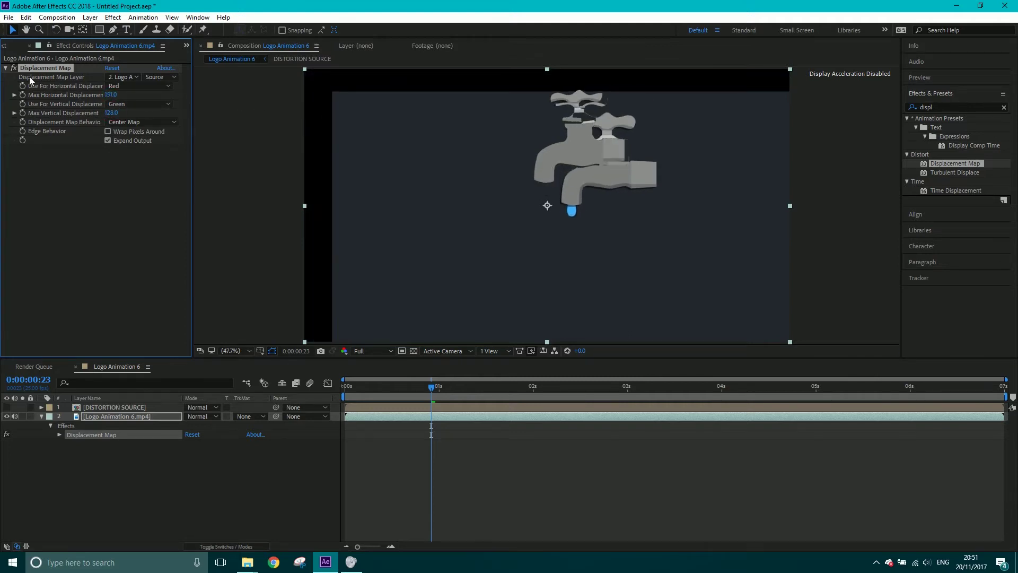
click(108, 69)
click(122, 81)
click(196, 125)
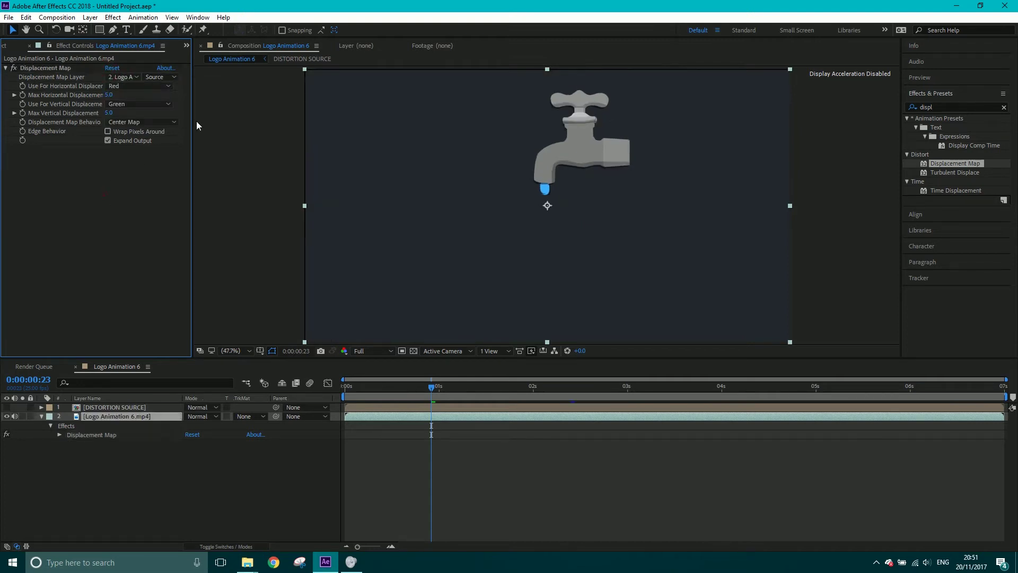
Step: Try DISTORTION SOURCE as the displacement map layer with a maximum horizontal displacement of 290, and reset the effect
drag(192, 116, 274, 117)
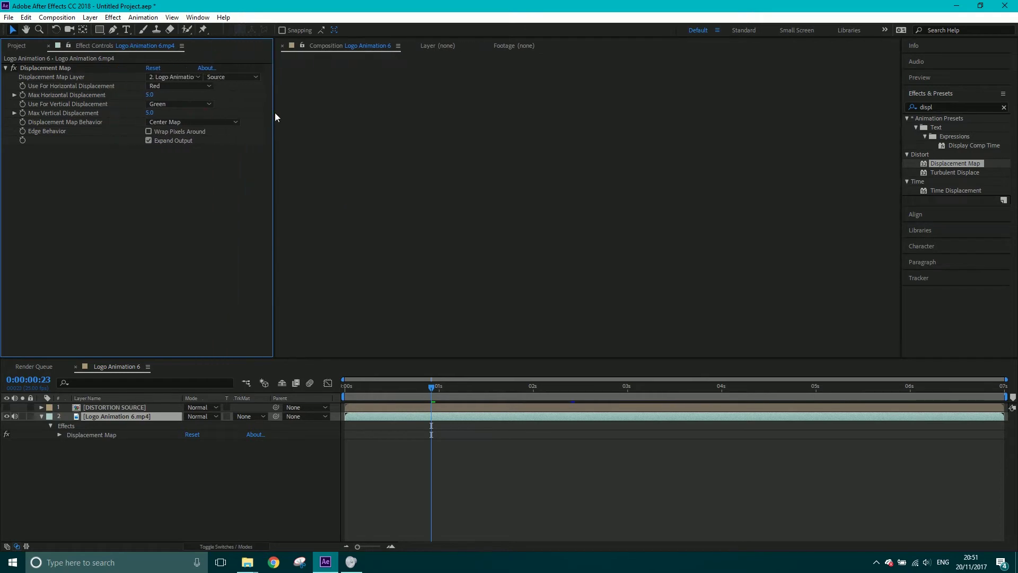
click(166, 76)
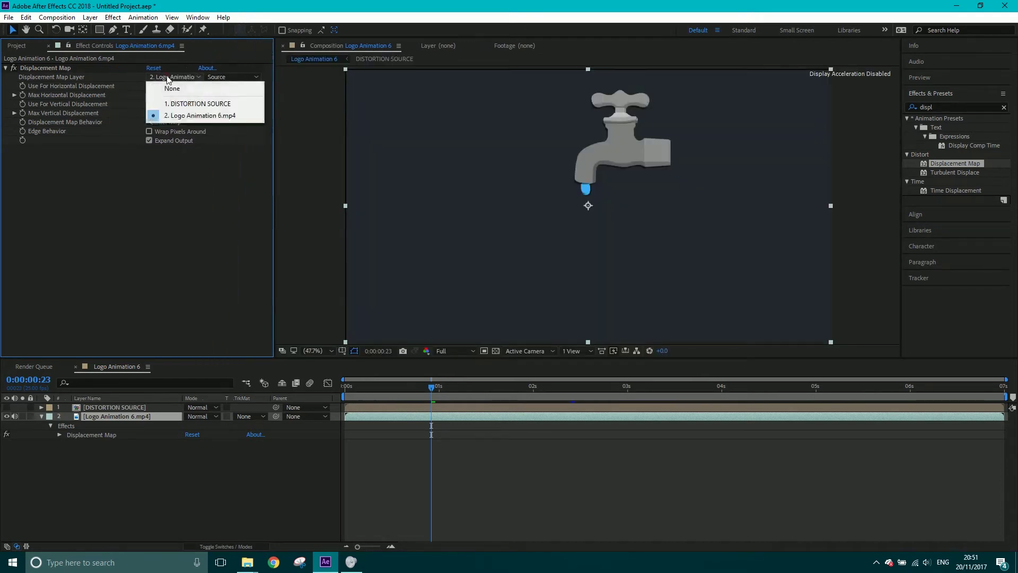
click(175, 104)
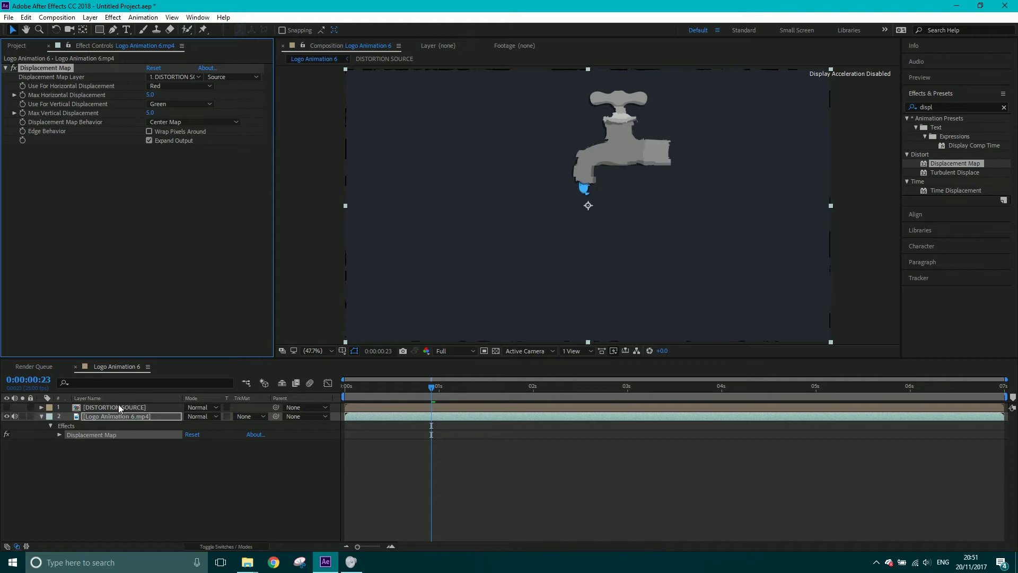
drag(150, 95, 574, 159)
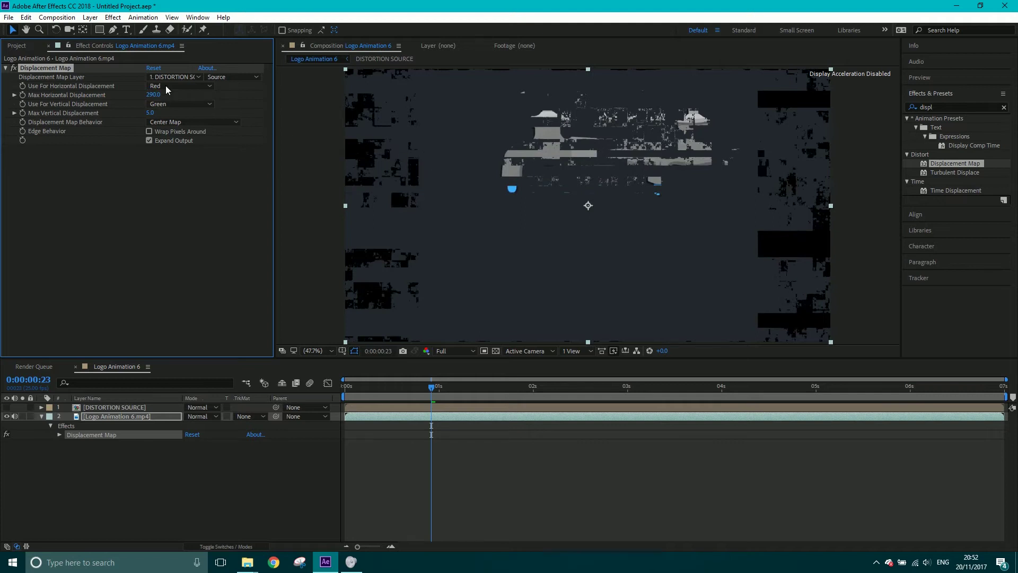
click(151, 68)
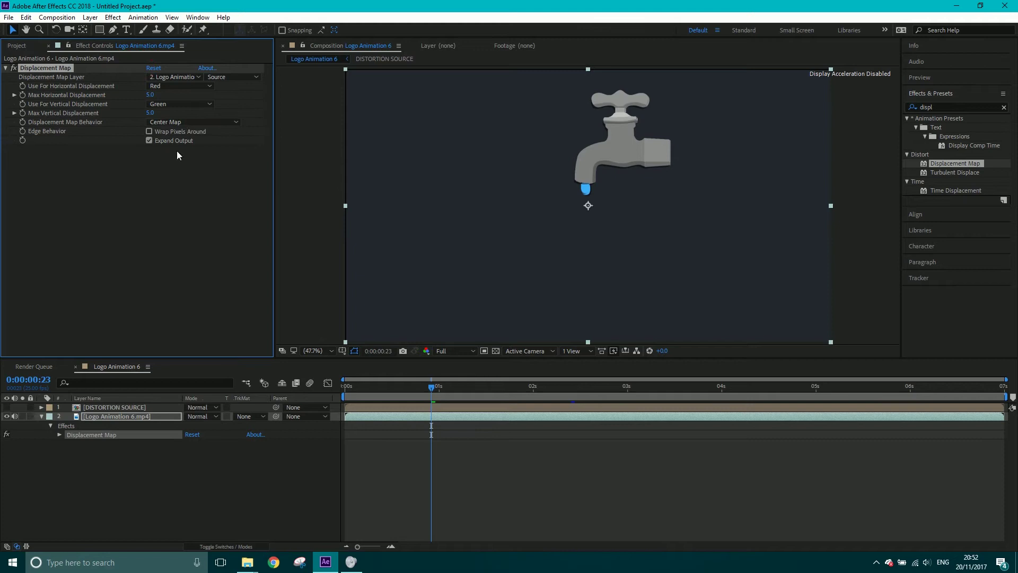
Step: Set the maximum vertical and maximum horizontal displacement of the Displacement Map effect to 0
click(149, 113)
text(0)
click(150, 94)
text(0)
click(180, 189)
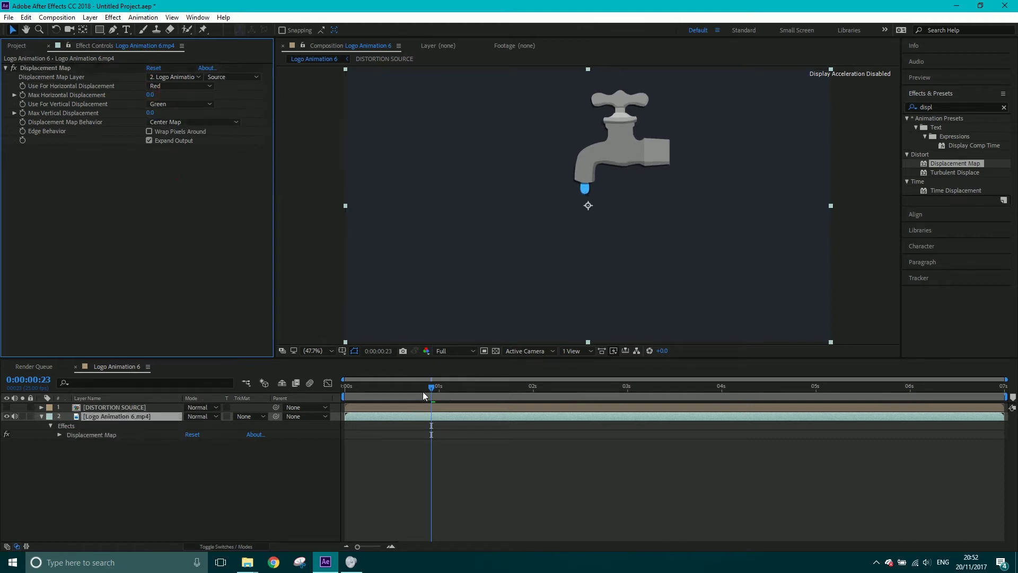
Step: Keyframe Max Horizontal Displacement from 0 at 0:00:01:00 to -145 at 0:00:01:01, with DISTORTION SOURCE as the displacement map layer
drag(432, 387, 441, 387)
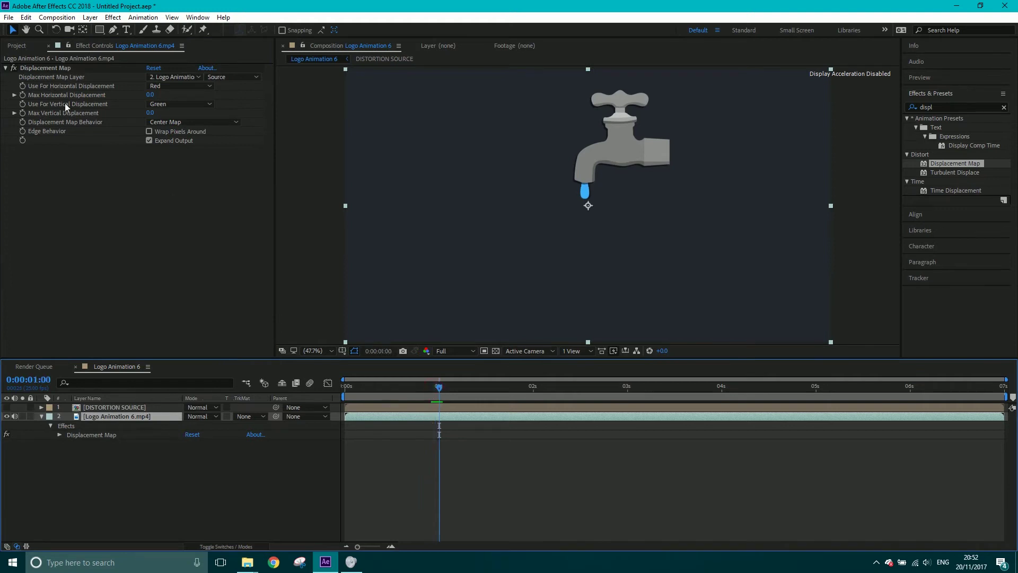
click(23, 97)
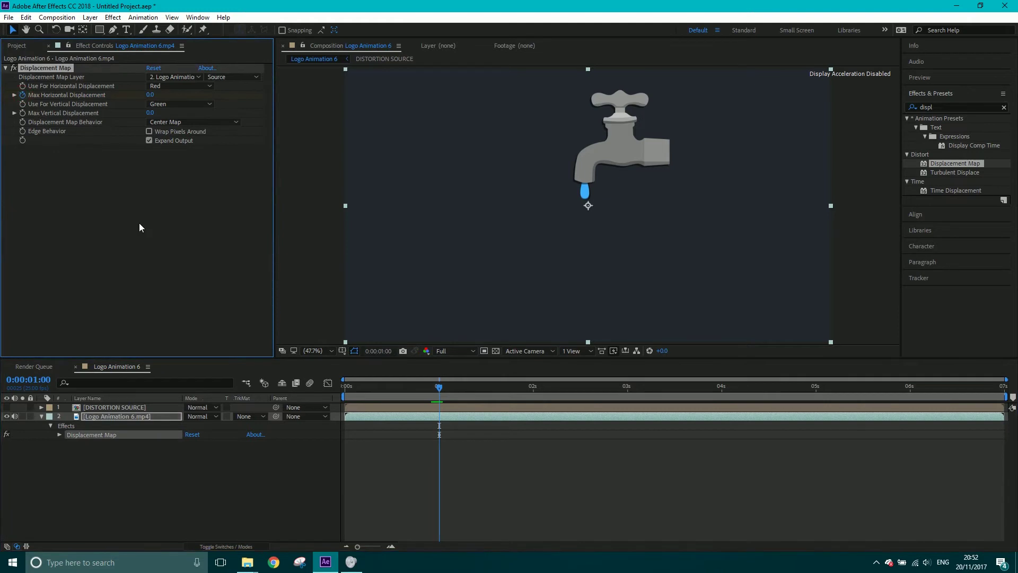
key(Page_Down)
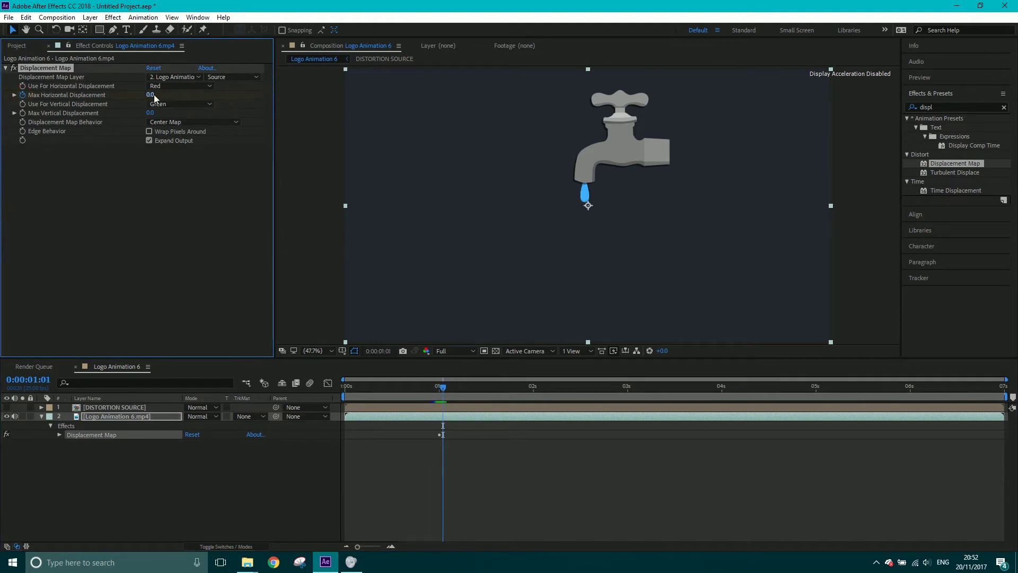
drag(151, 94, 99, 110)
click(180, 79)
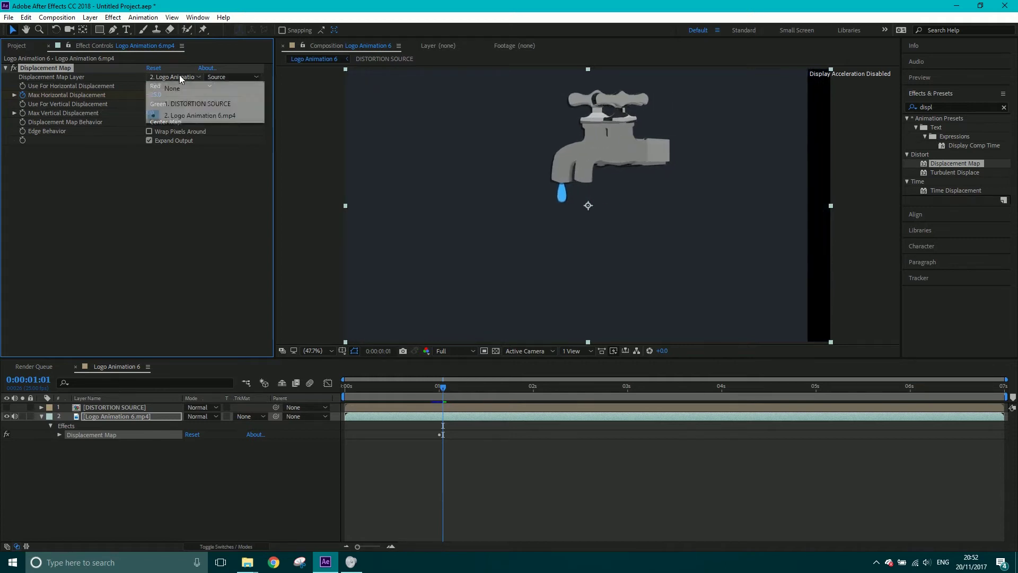
click(197, 104)
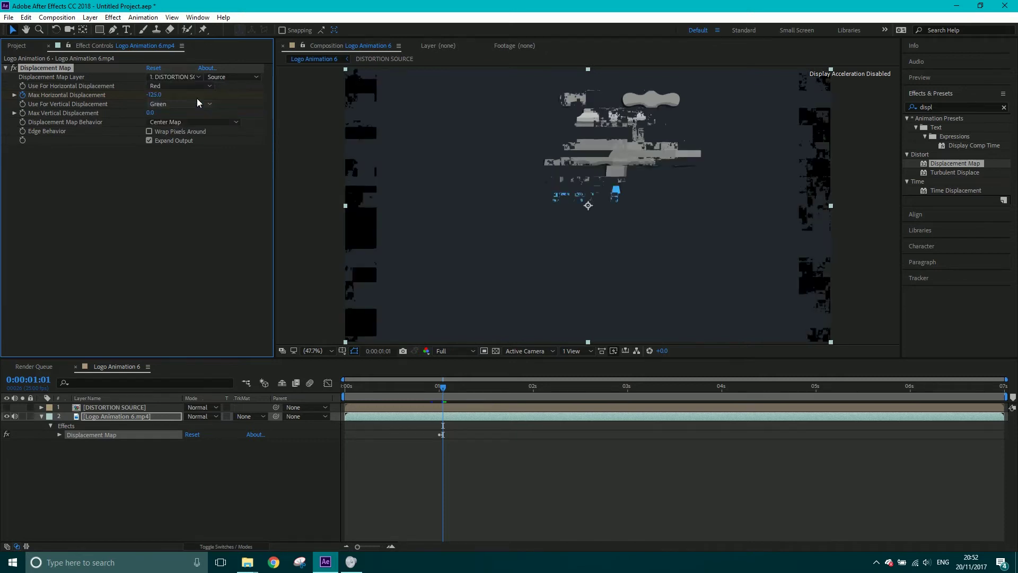
drag(154, 94, 146, 96)
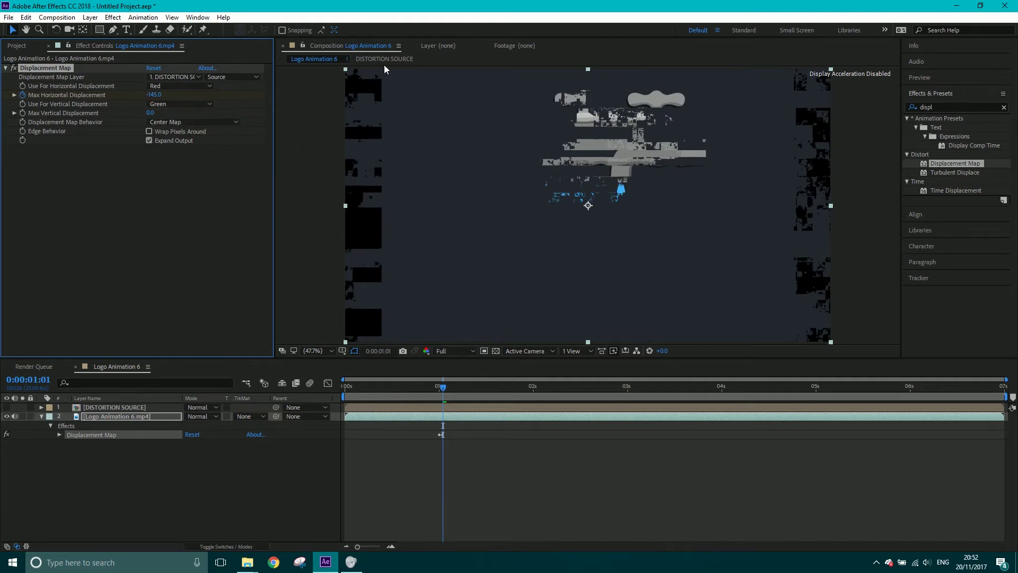
Step: Compare the frame edges with Wrap Pixels Around switched off and on in the Displacement Map effect, and leave it on
click(149, 132)
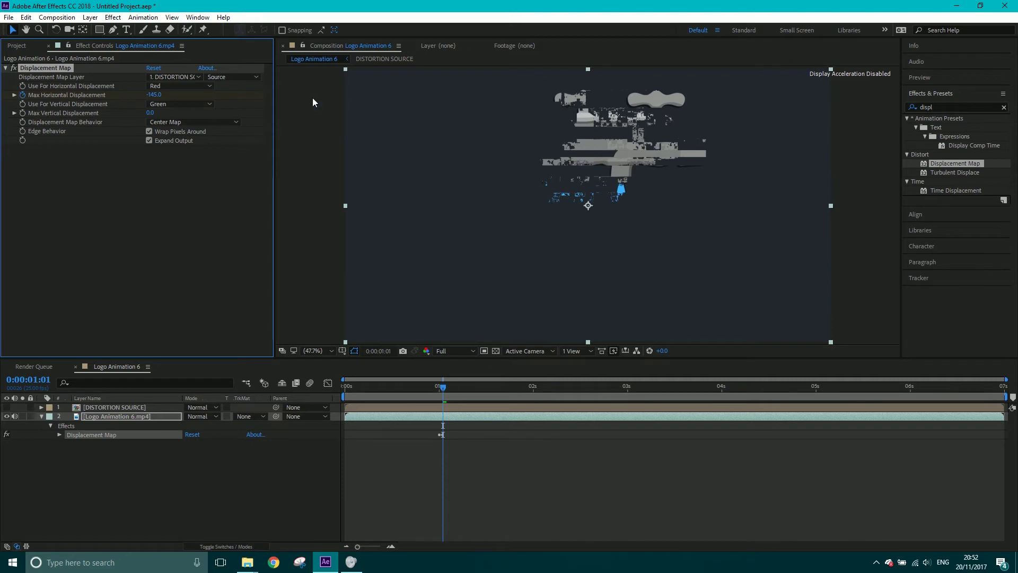
click(149, 132)
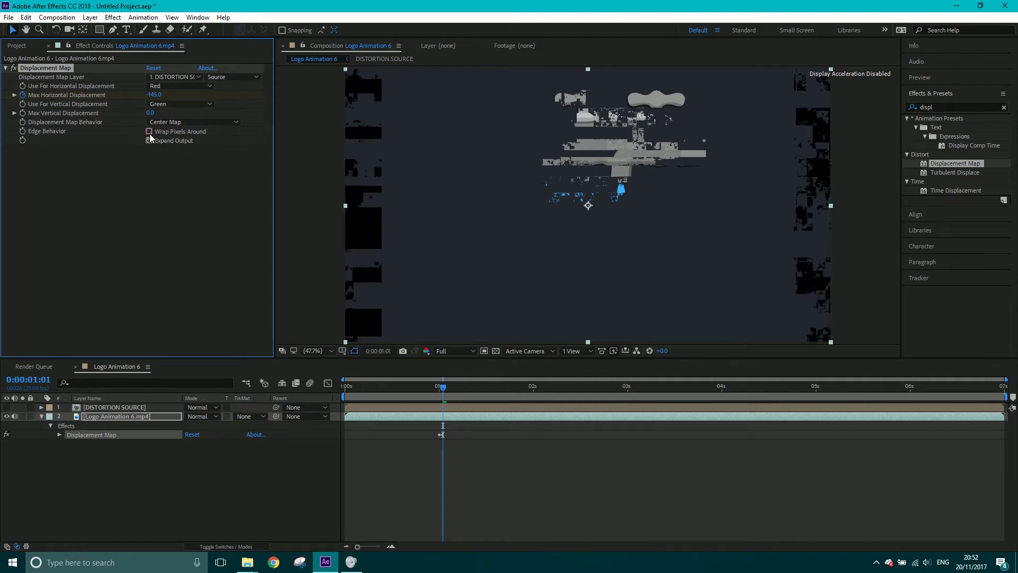
click(149, 132)
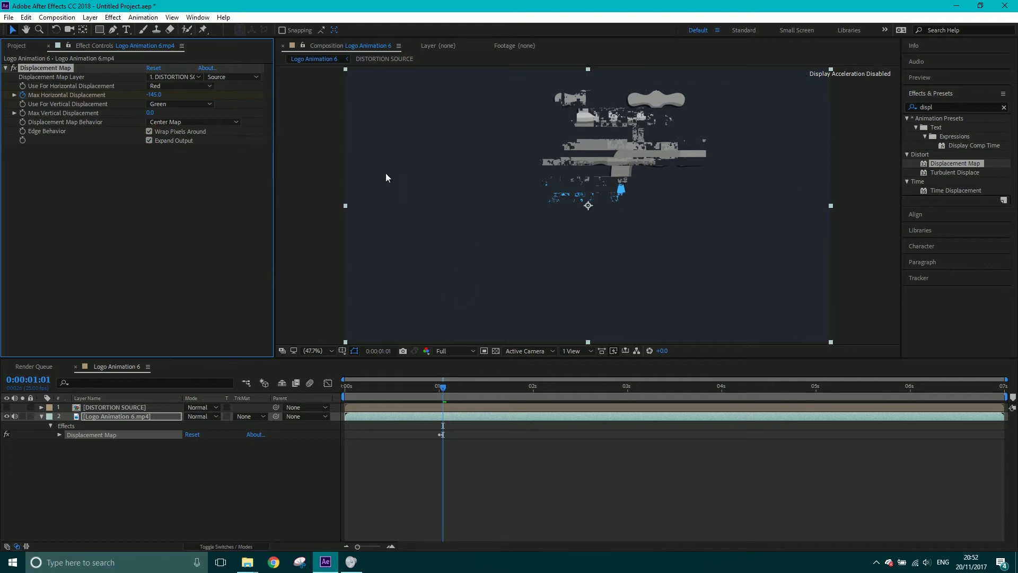
click(149, 132)
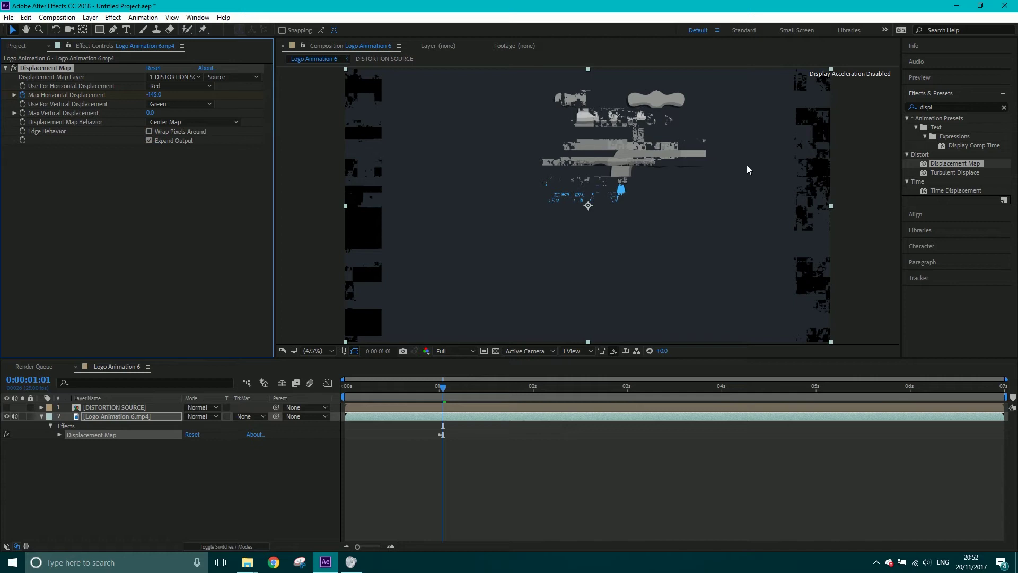
click(149, 132)
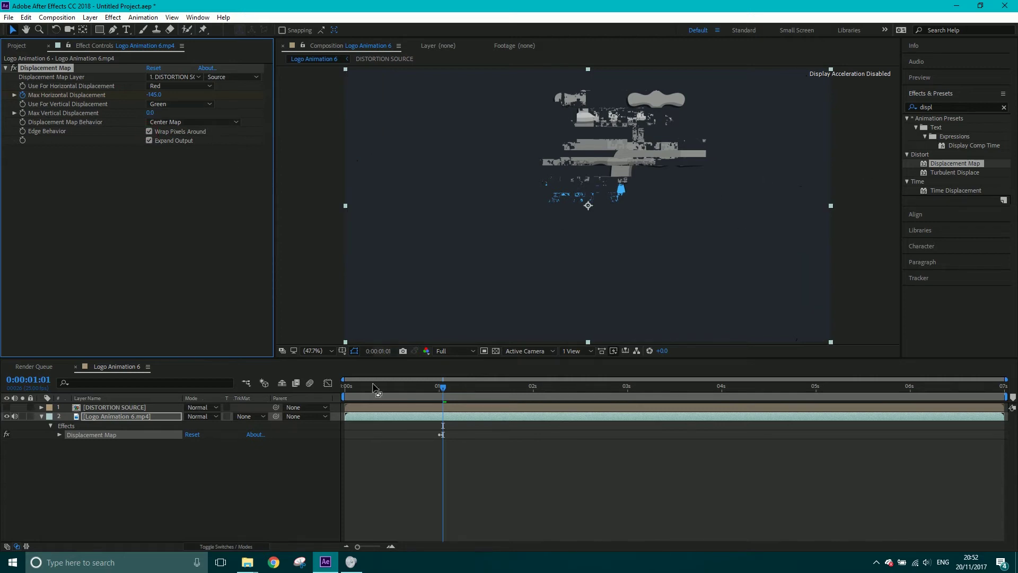
Step: Reveal the keyframed properties of the Logo Animation 6.mp4 layer and hold Max Horizontal Displacement at -145 with a keyframe at 0:00:01:04
click(373, 544)
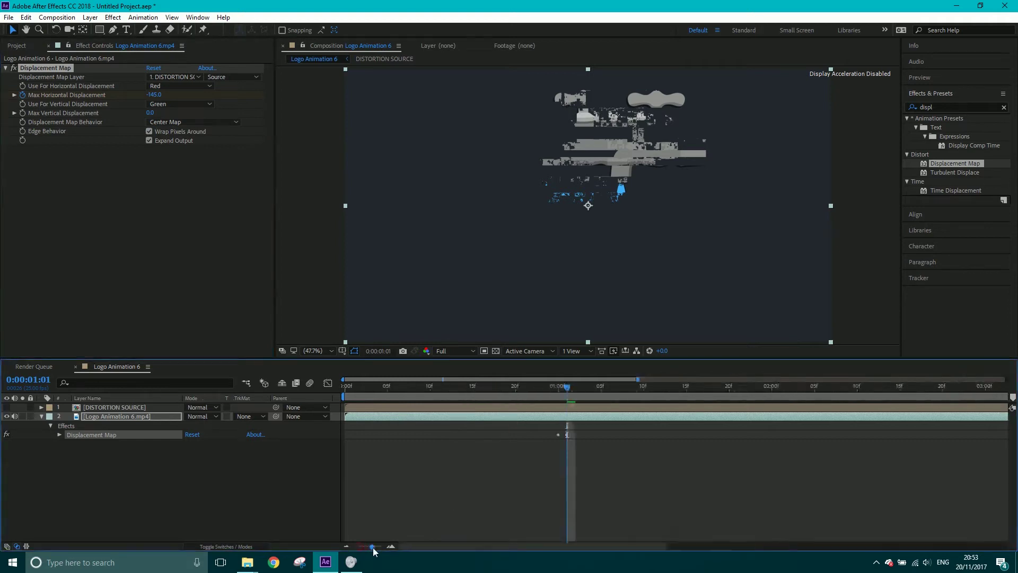
click(602, 414)
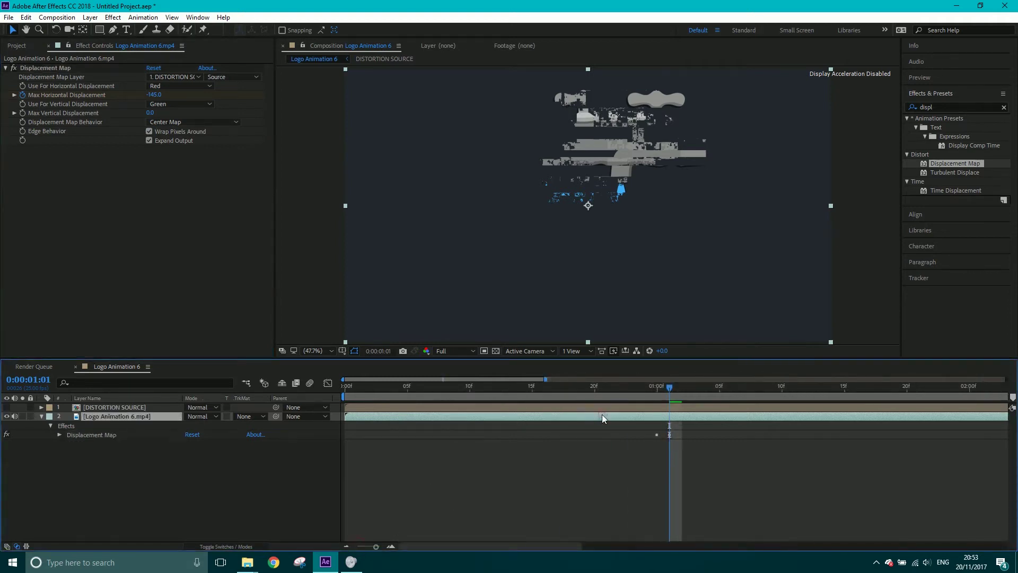
key(u)
drag(667, 387, 656, 393)
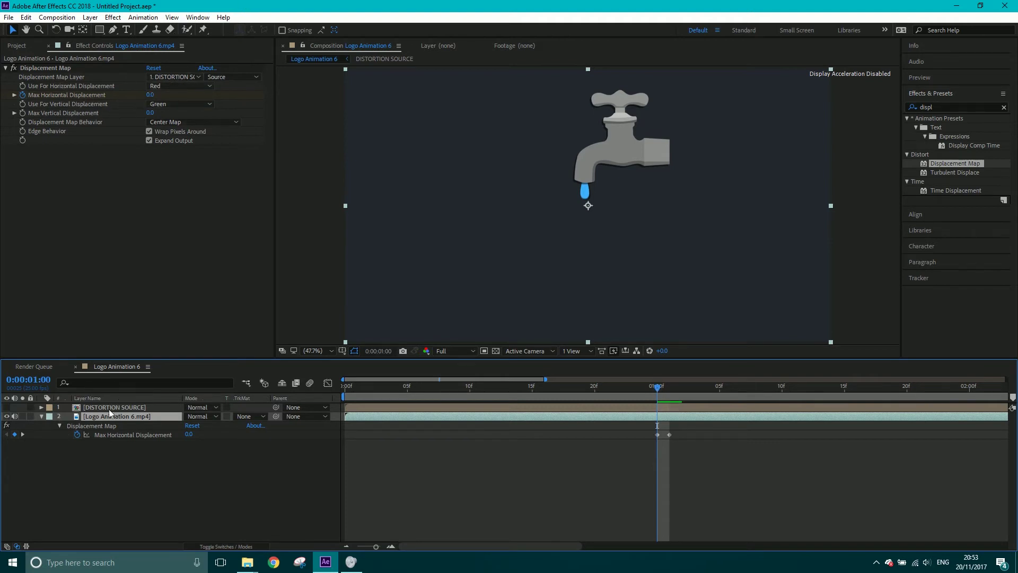
key(Page_Down)
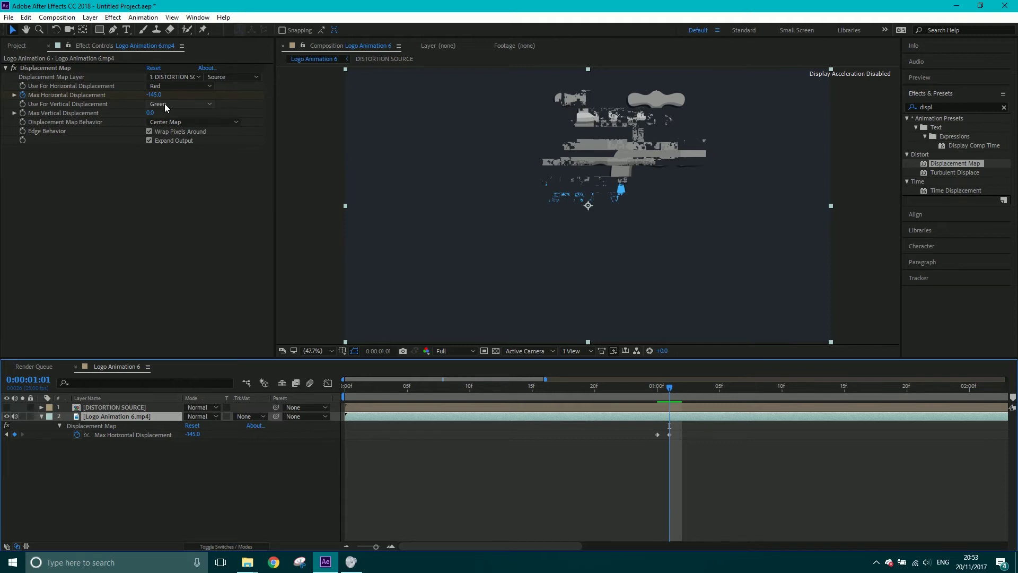
click(14, 434)
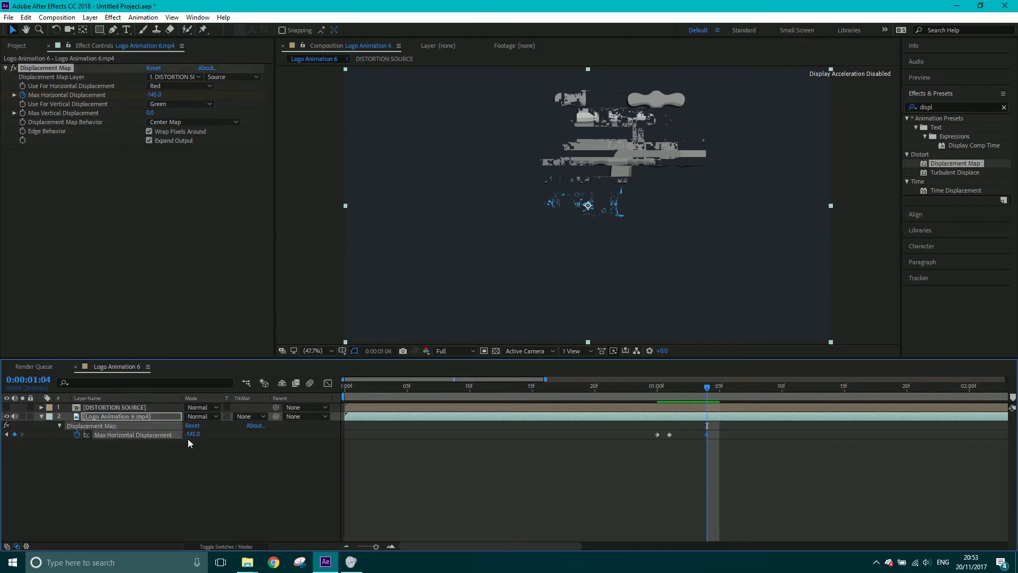
Step: Set a Max Horizontal Displacement keyframe of -326 at 0:00:01:05 and compare it with the neighbouring frames
key(Page_Up)
key(Page_Up)
key(Page_Up)
key(Page_Down)
key(Page_Down)
key(Page_Down)
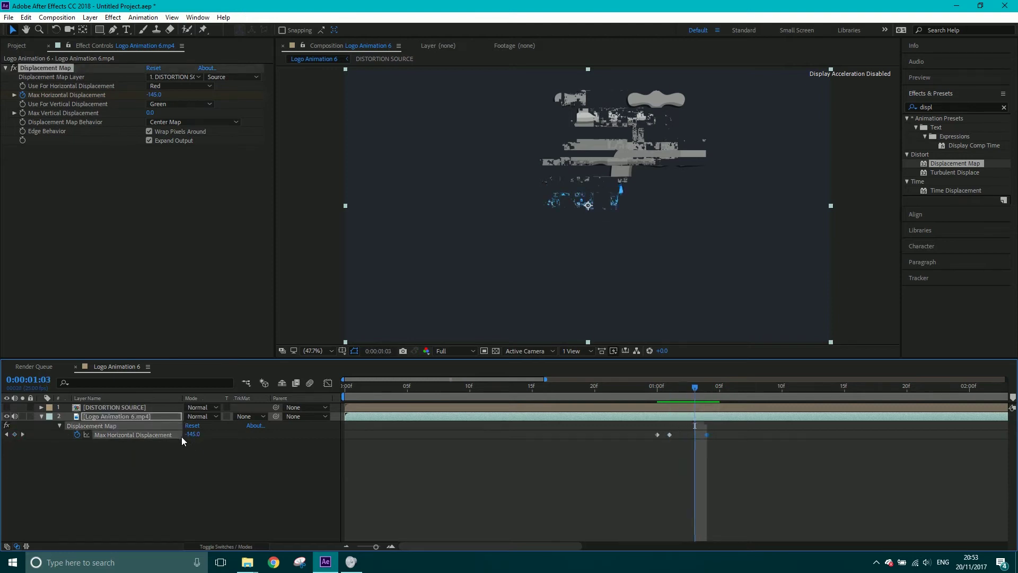
key(Page_Down)
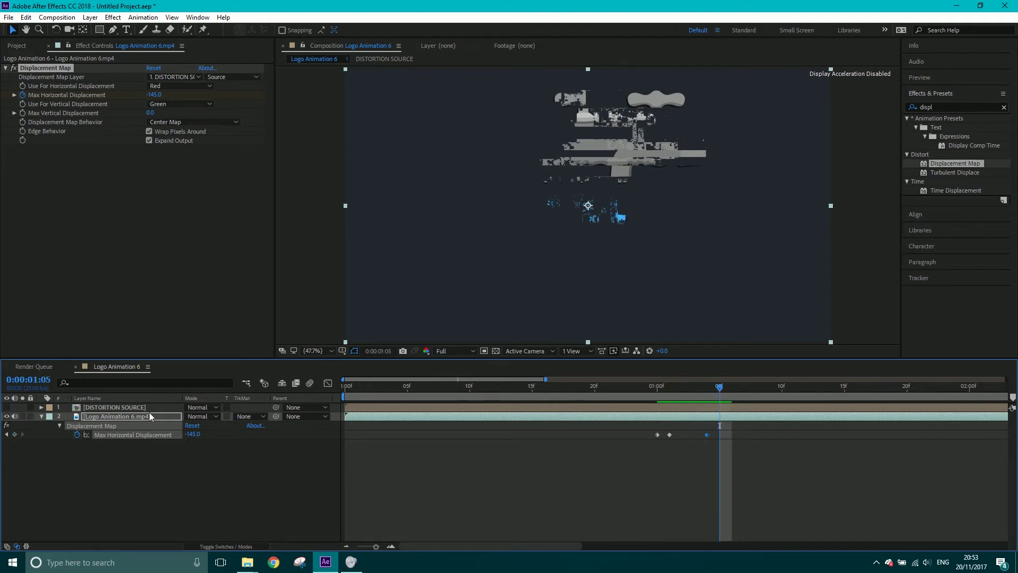
drag(191, 436, 106, 446)
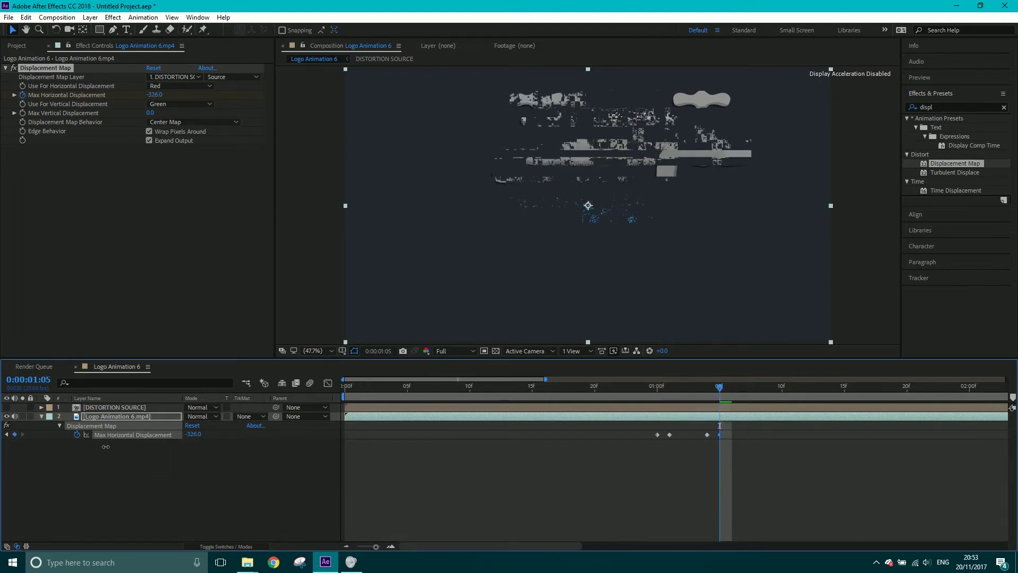
key(Page_Up)
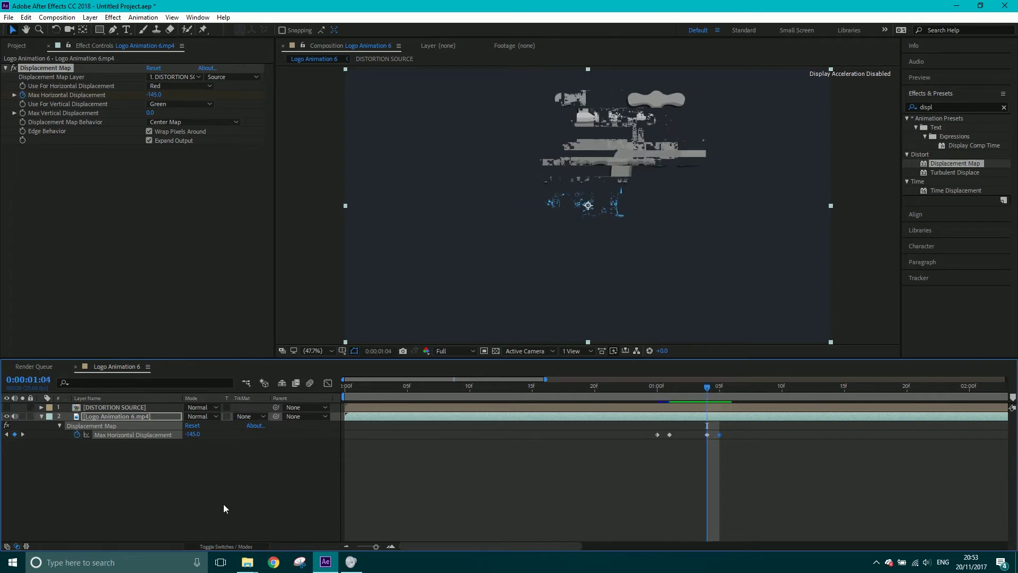
key(Page_Down)
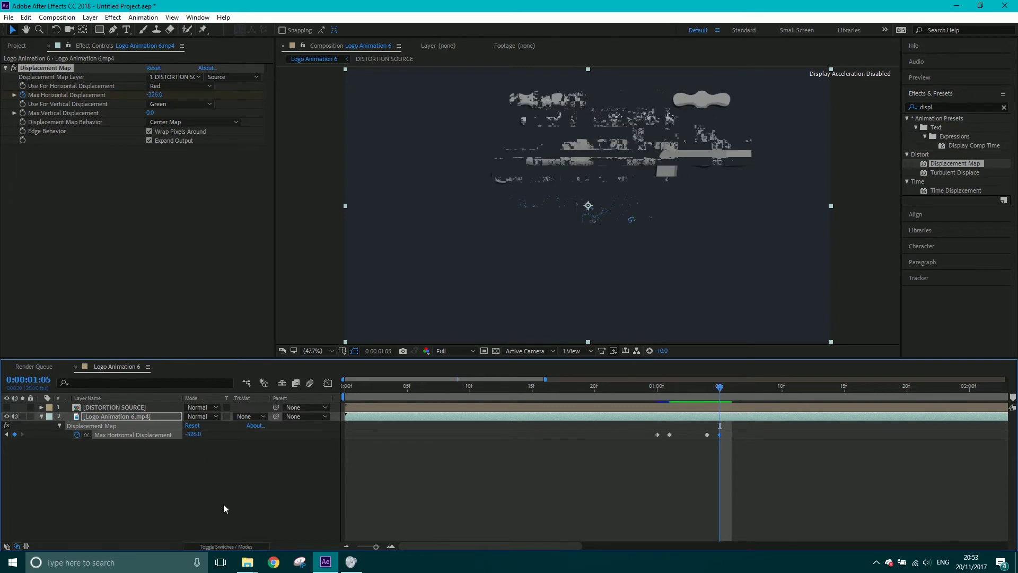
Step: End the glitch by setting Max Horizontal Displacement to 0 at 0:00:01:06
key(Page_Down)
click(194, 434)
text(0)
key(Return)
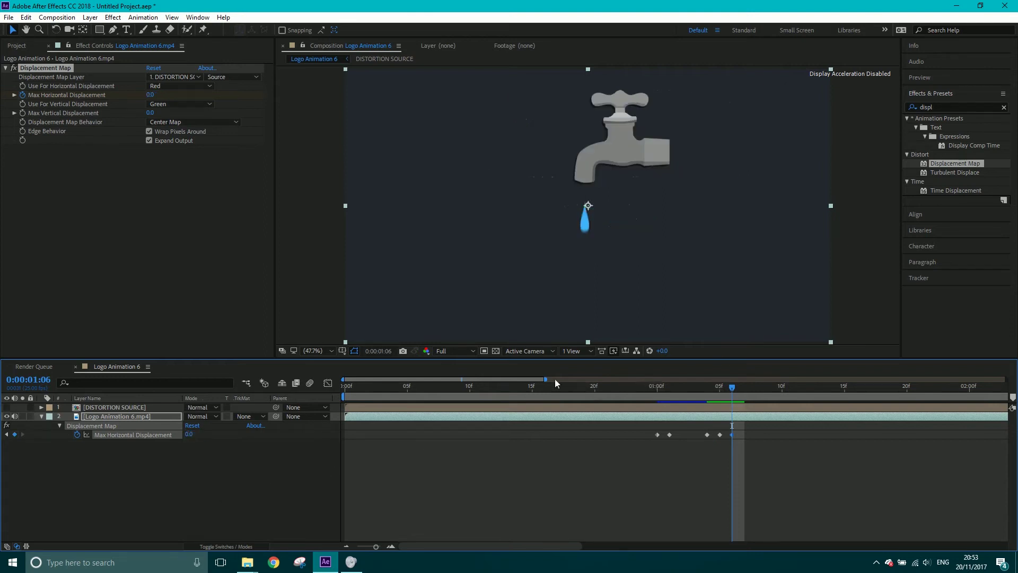
Step: Shorten the work area to end shortly after 0:00:01:15, preview the glitch from the start, and scrub through its keyframes
drag(546, 379, 737, 395)
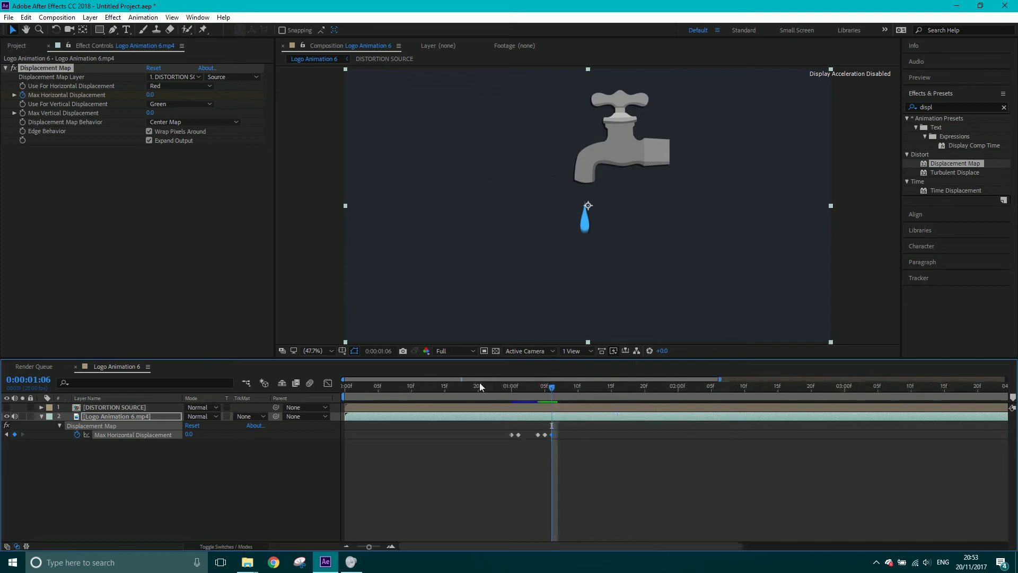
key(space)
key(space)
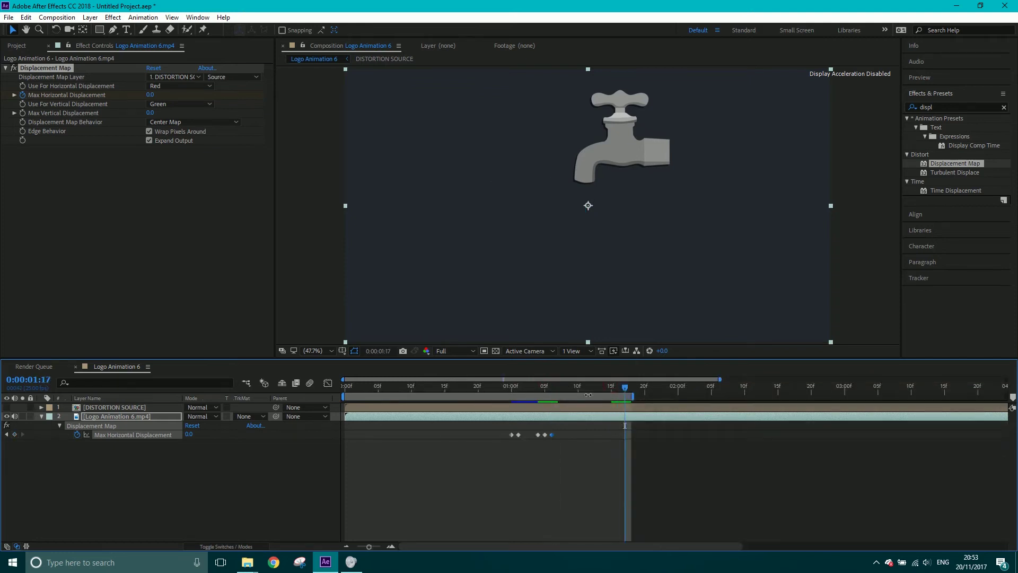
drag(392, 386, 333, 387)
key(space)
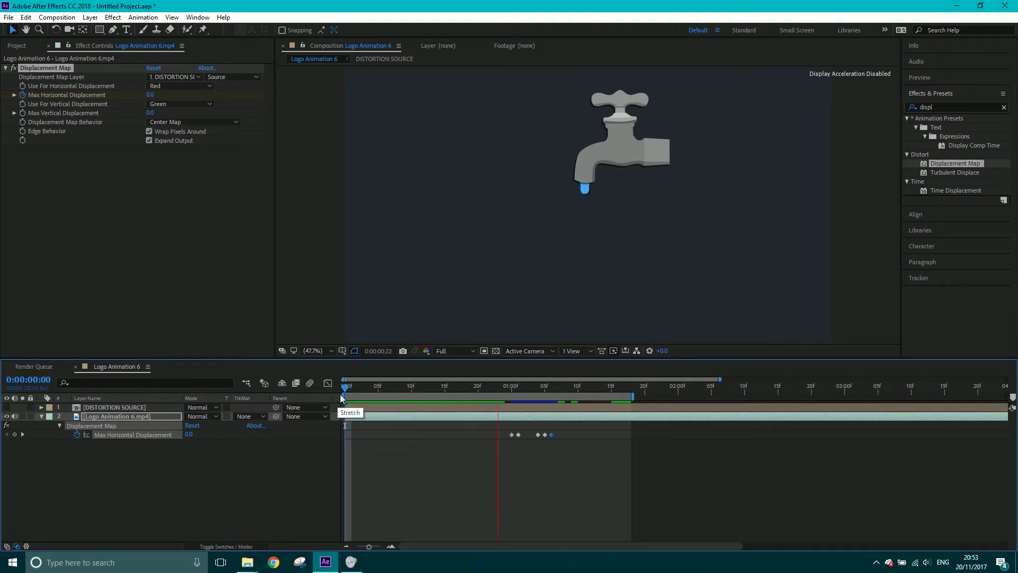
drag(511, 384, 551, 391)
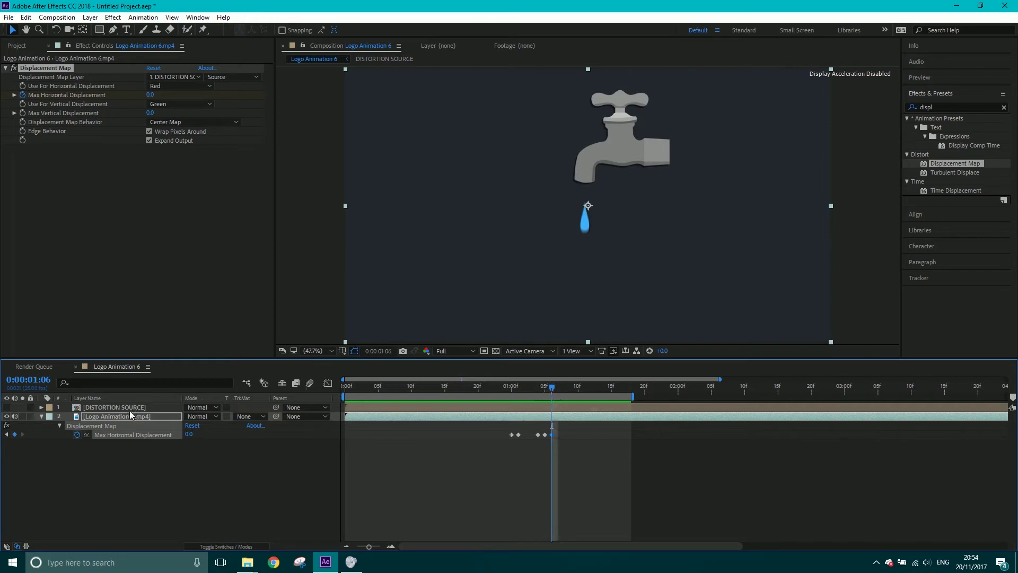
Step: Go to 0:00:01:03 within the glitch and disable Wrap Pixels Around in the Displacement Map effect
click(532, 392)
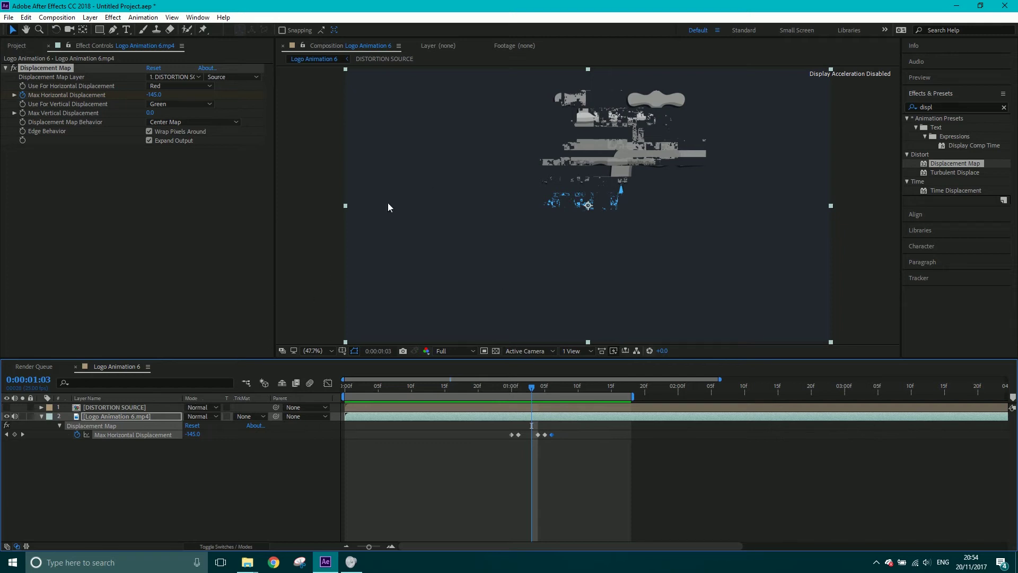
click(149, 131)
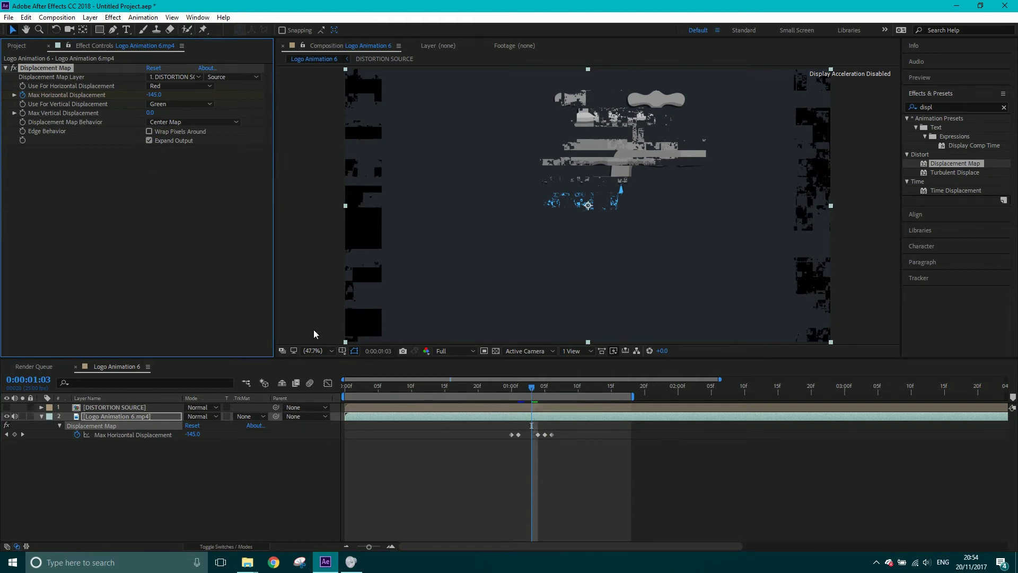
Step: Draw three black rectangles in the DISTORTION SOURCE composition: a large upper-left block, a thin strip at the upper right, and a lower-right block
double_click(129, 406)
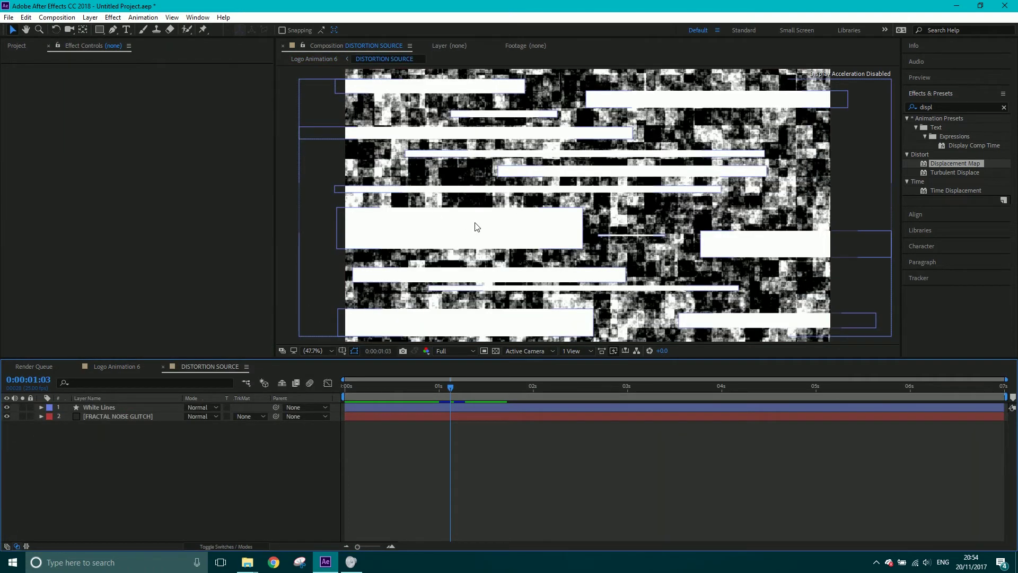
click(99, 30)
click(285, 29)
click(69, 160)
click(246, 28)
drag(295, 74, 362, 101)
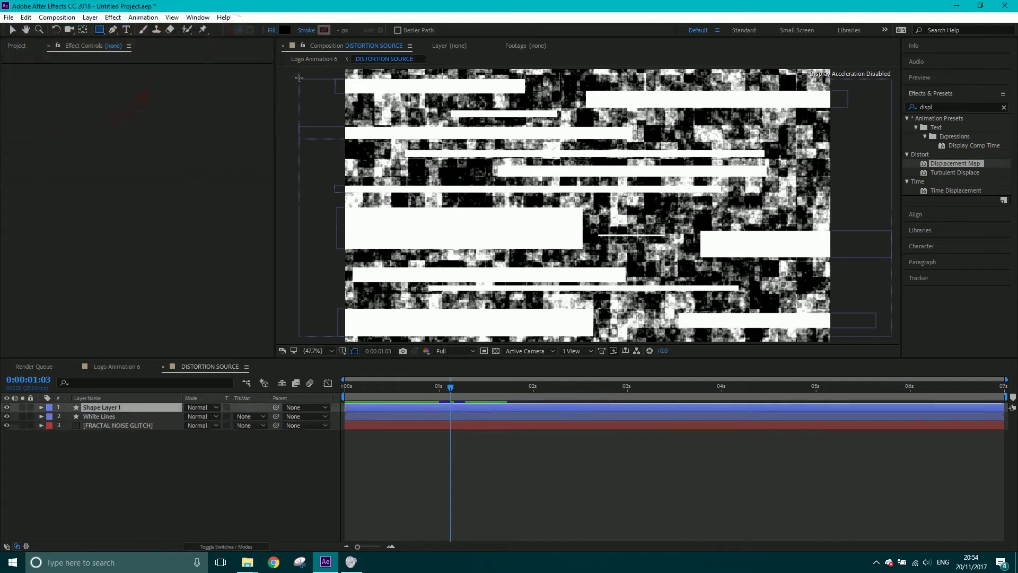
drag(433, 118, 565, 233)
drag(869, 124, 490, 144)
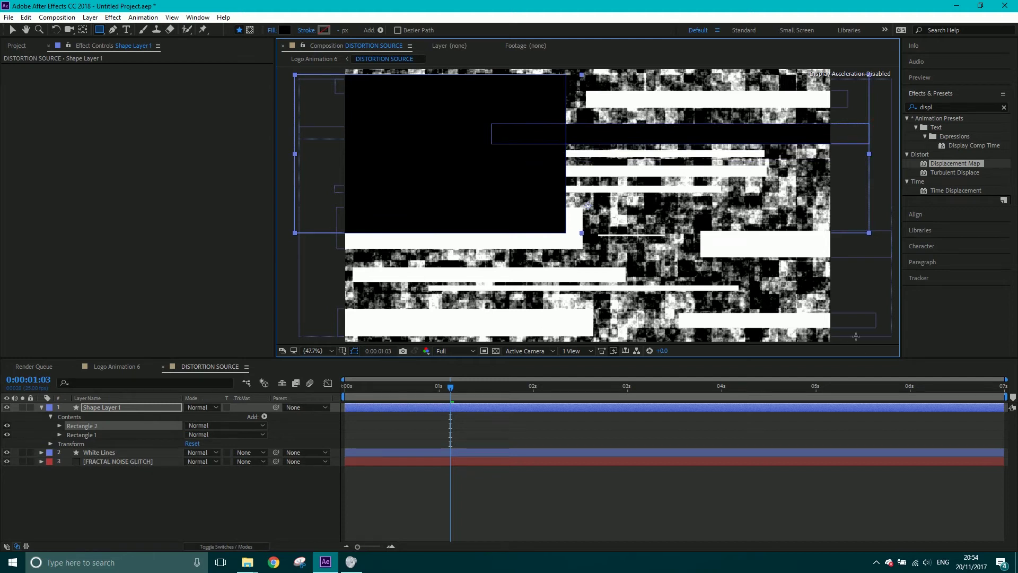
drag(855, 322, 646, 225)
Step: Compare the displaced footage in Logo Animation 6 with the black rectangles in DISTORTION SOURCE, and return to Logo Animation 6
click(111, 366)
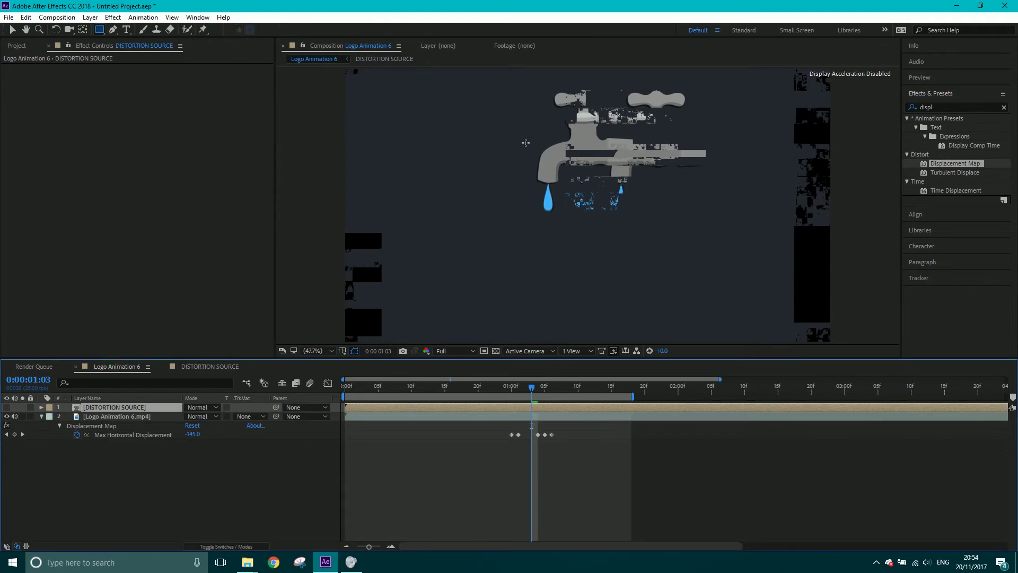
click(204, 369)
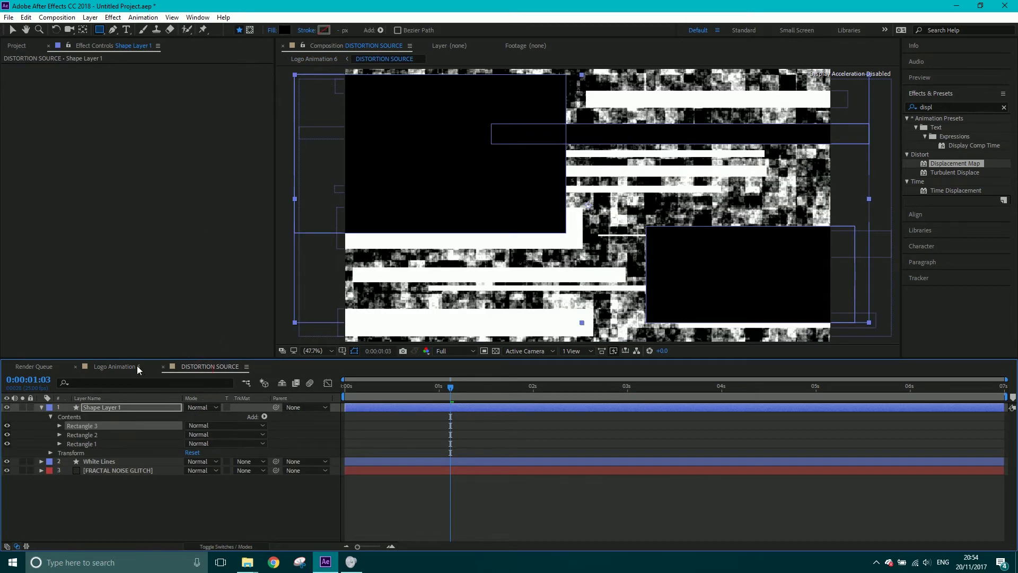
click(117, 366)
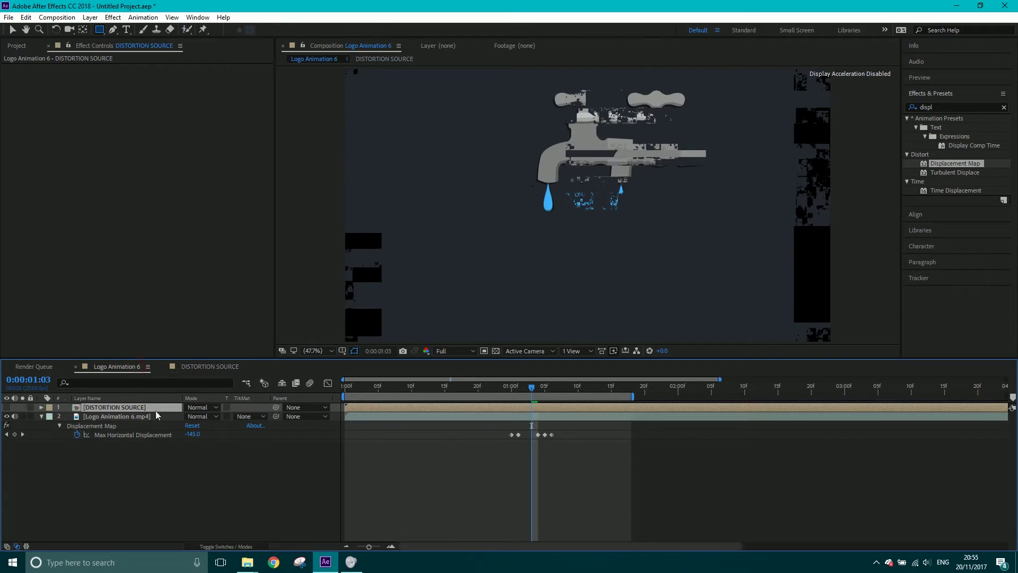
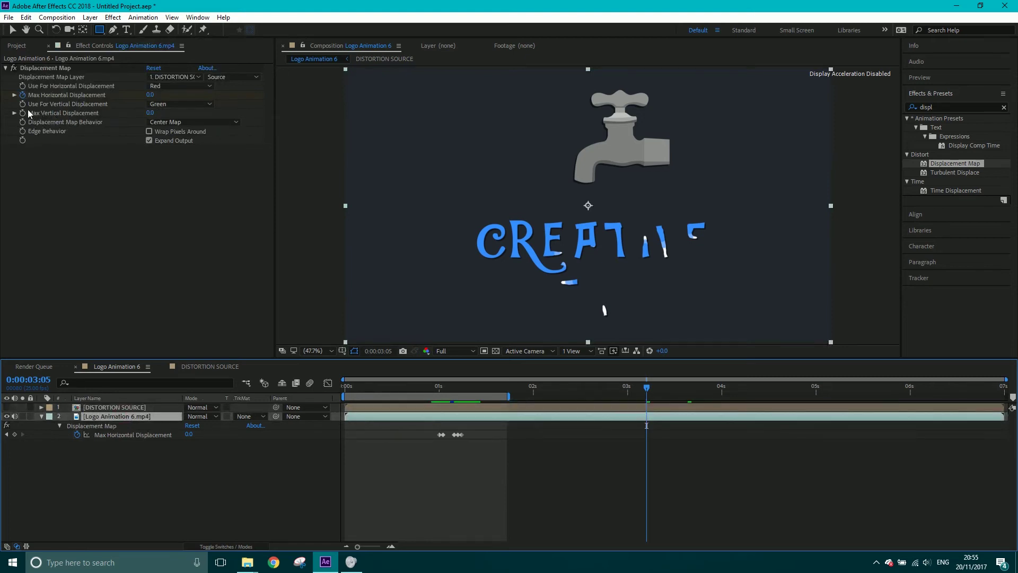
Step: Keyframe Max Vertical Displacement from 0 at 0:00:03:05 to 36 at 0:00:03:07, and enable Wrap Pixels Around
click(23, 114)
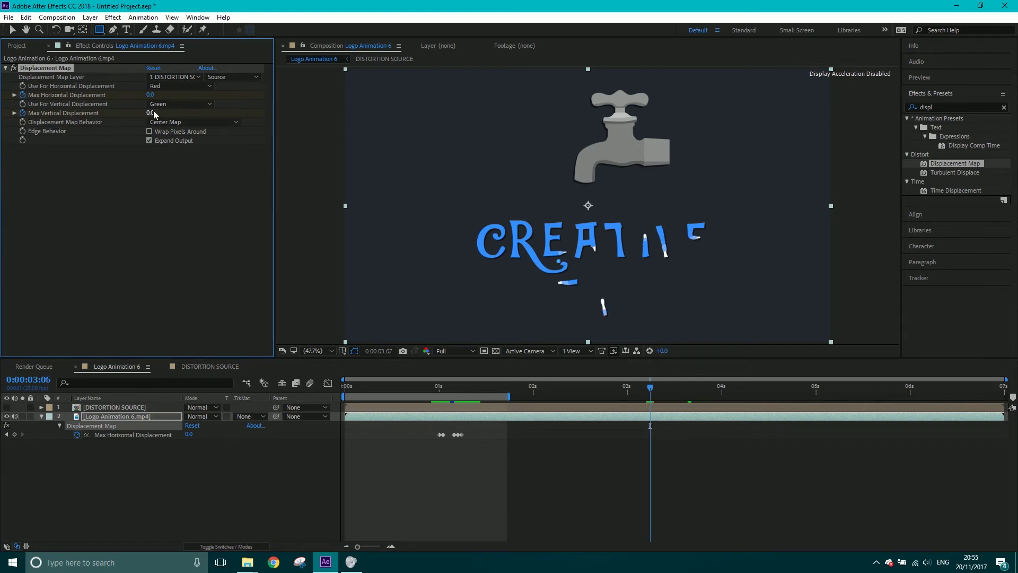
drag(151, 113, 205, 114)
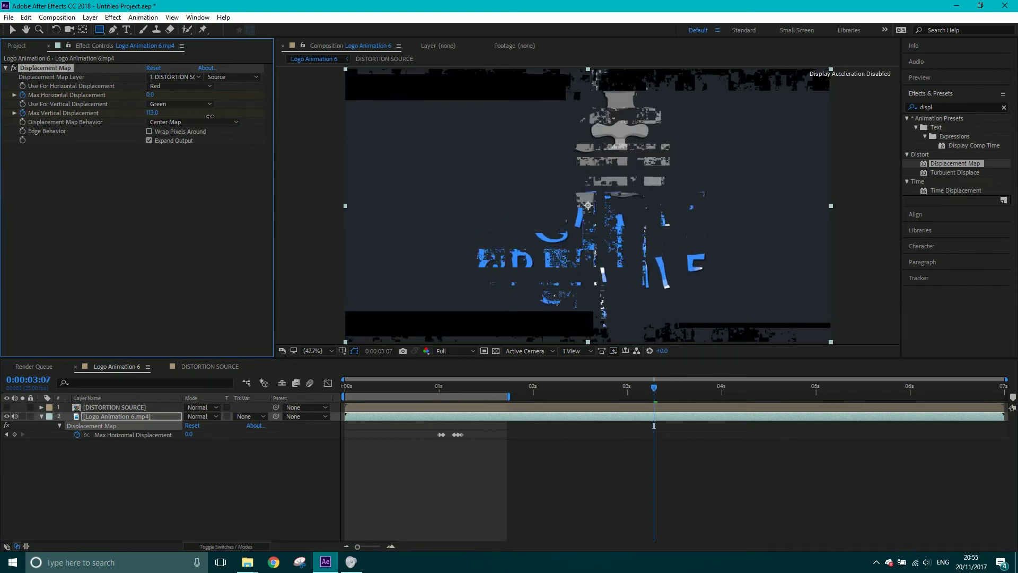
click(150, 131)
drag(153, 113, 130, 128)
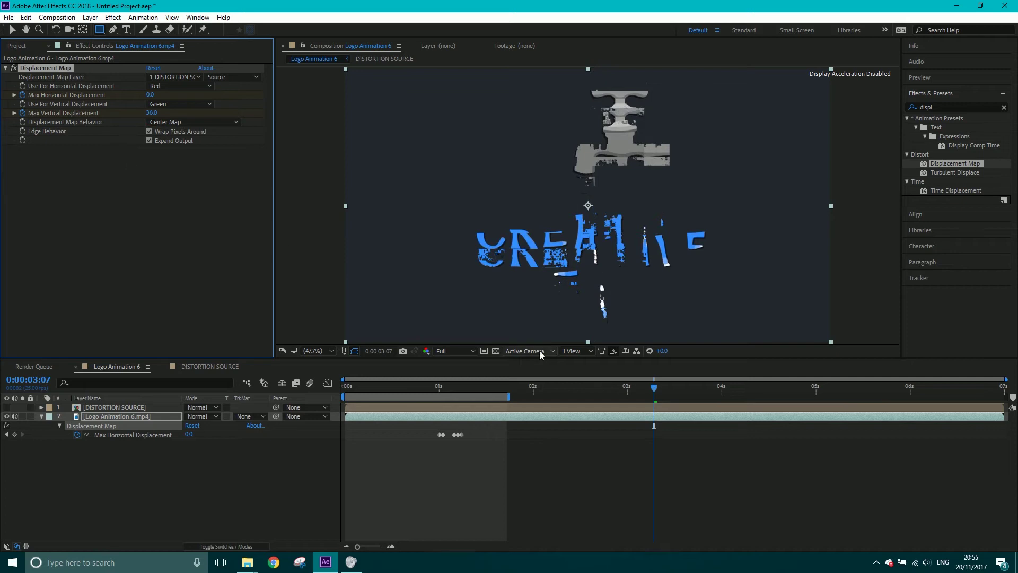
Step: Reveal the footage layer's modified properties and add a Max Vertical Displacement keyframe of 36 at 0:00:03:11
click(551, 416)
key(u)
key(u)
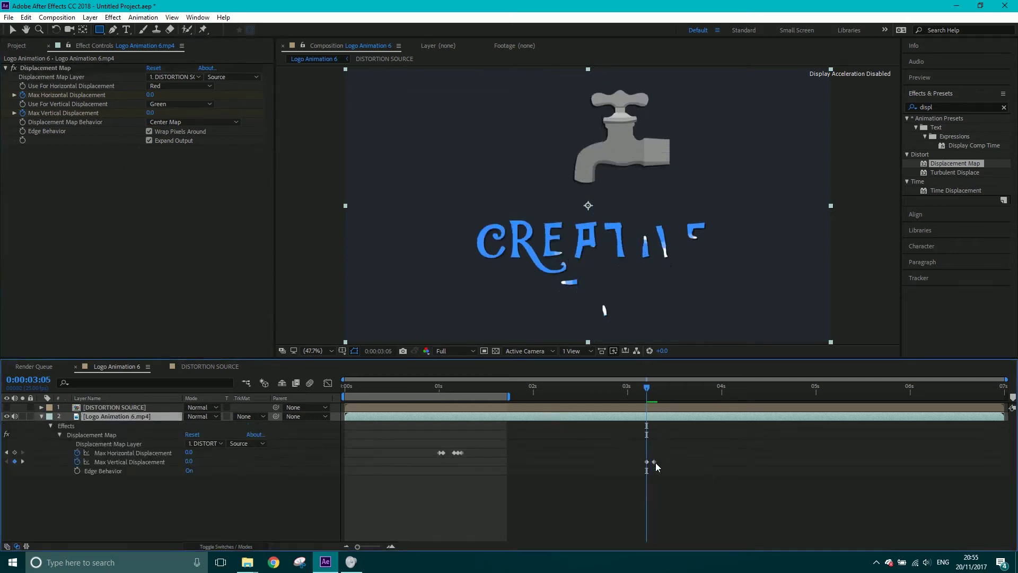
key(Page_Down)
key(Page_Down)
key(Page_Down)
key(Page_Down)
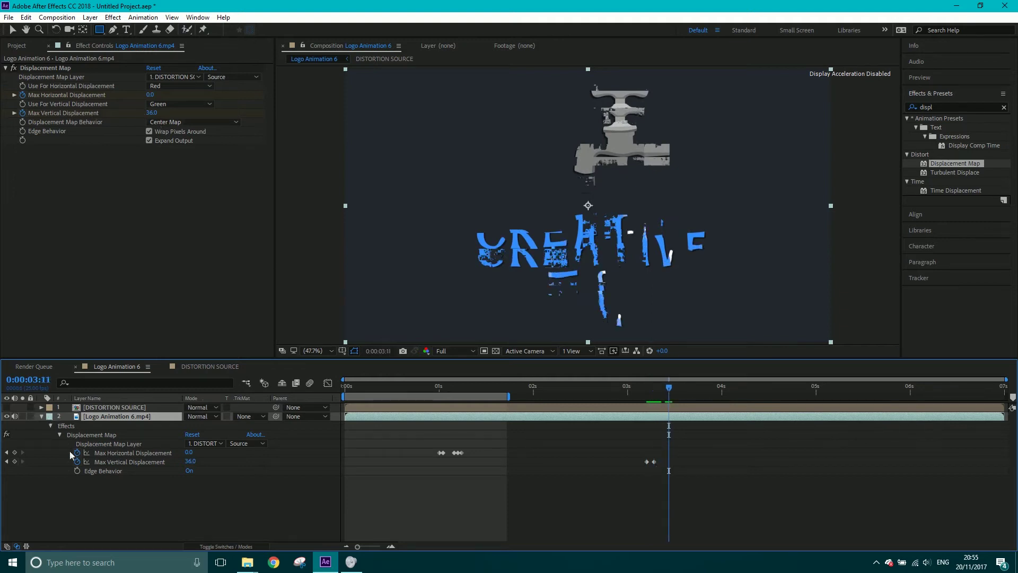
click(15, 461)
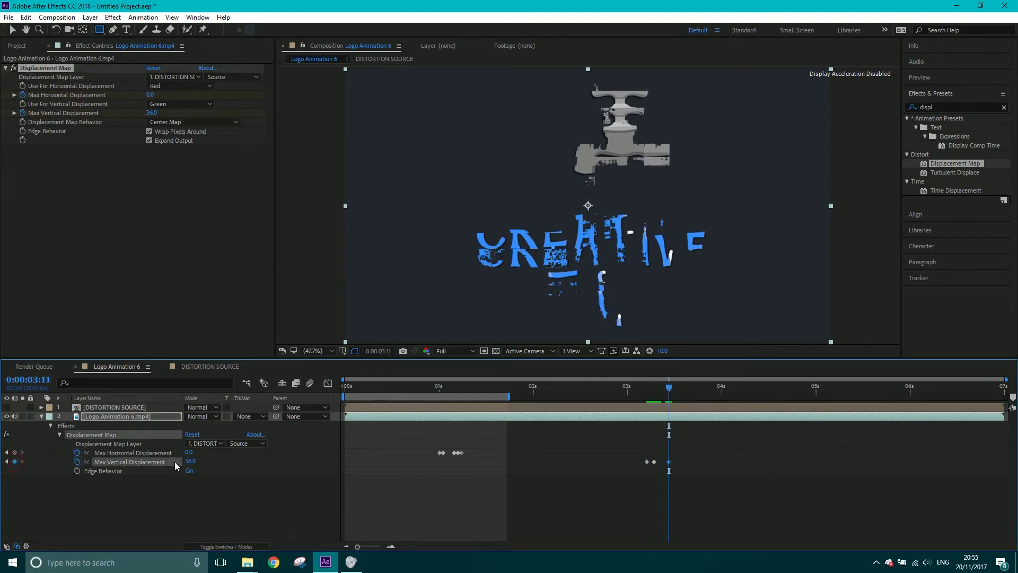
Step: Keyframe Max Vertical Displacement to 143 at 0:00:03:12 and to 0 at 0:00:03:13
key(Page_Down)
drag(152, 113, 211, 116)
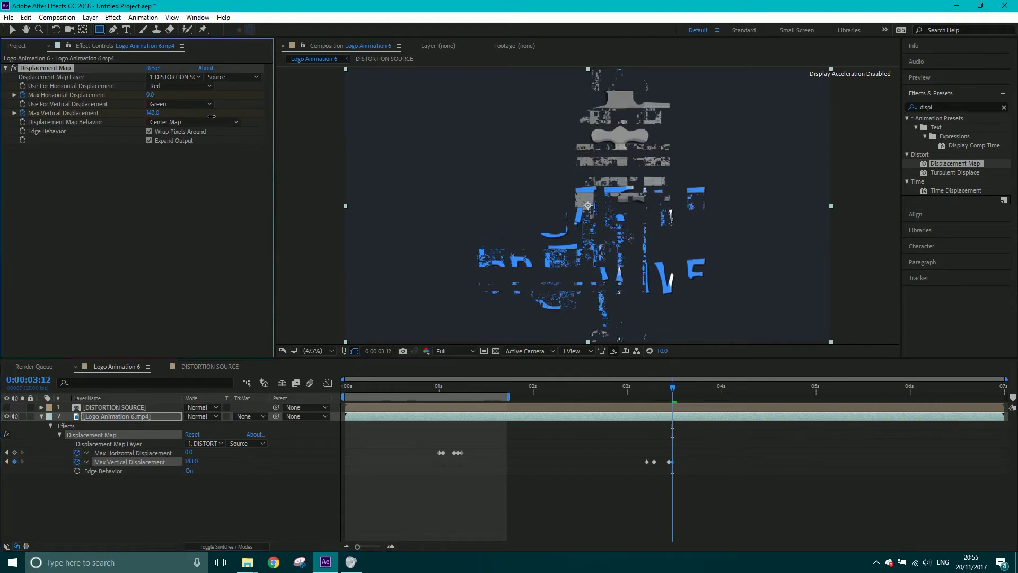
key(Page_Down)
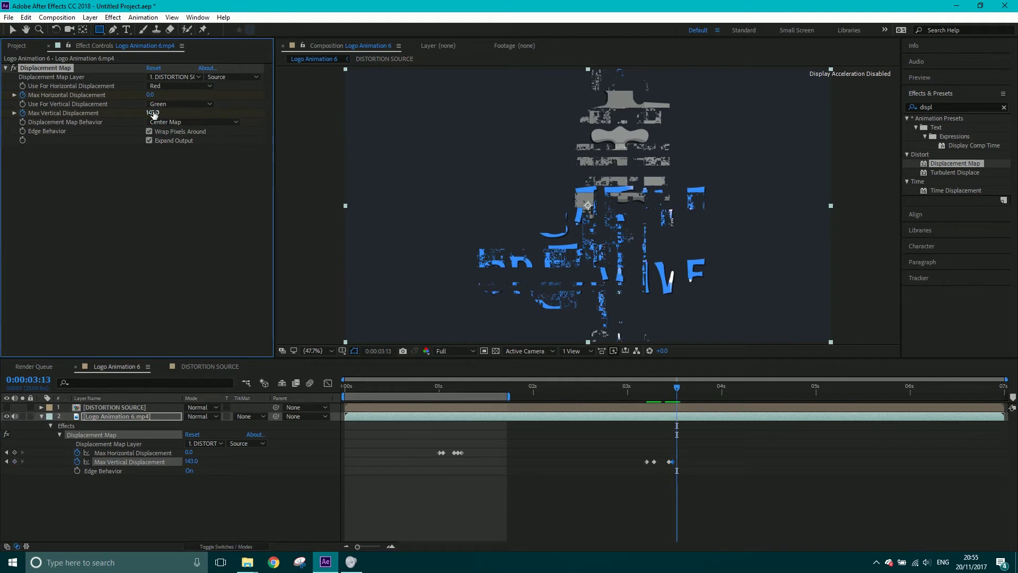
click(154, 113)
text(0)
key(Return)
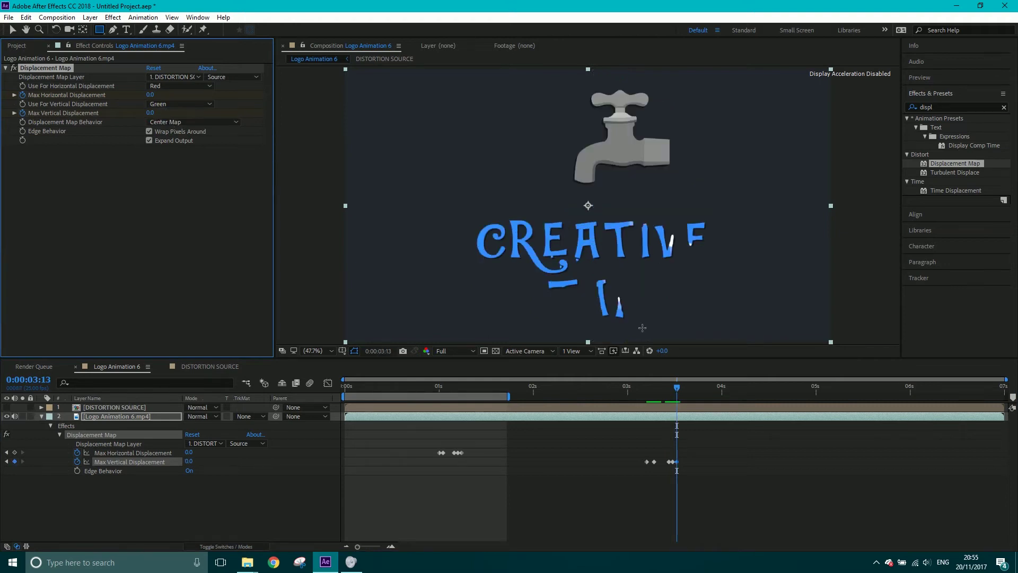
Step: Preview the vertical glitch from 0:00:03:01 and extend the work area to end shortly after its last keyframe
drag(651, 383, 631, 386)
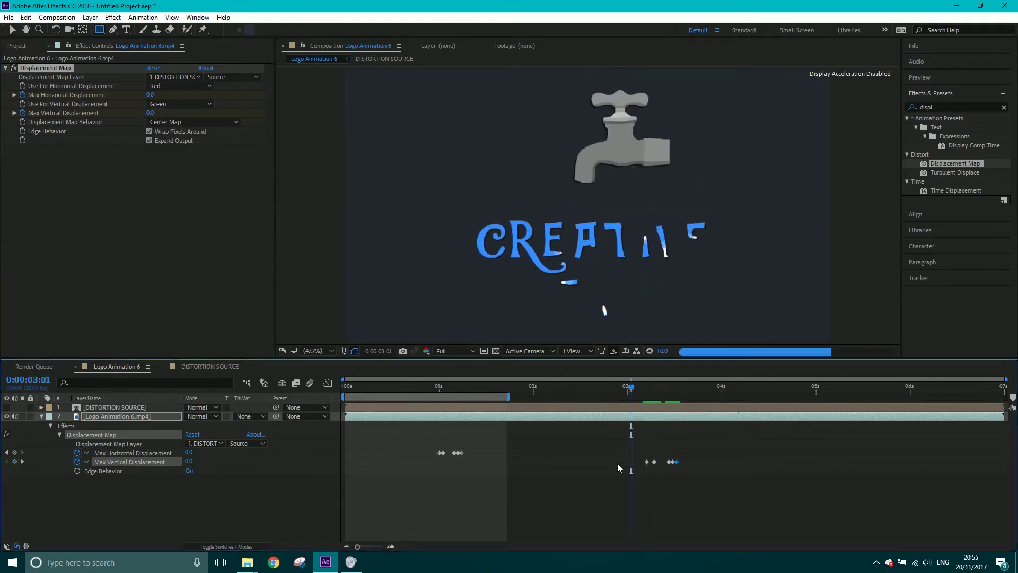
key(space)
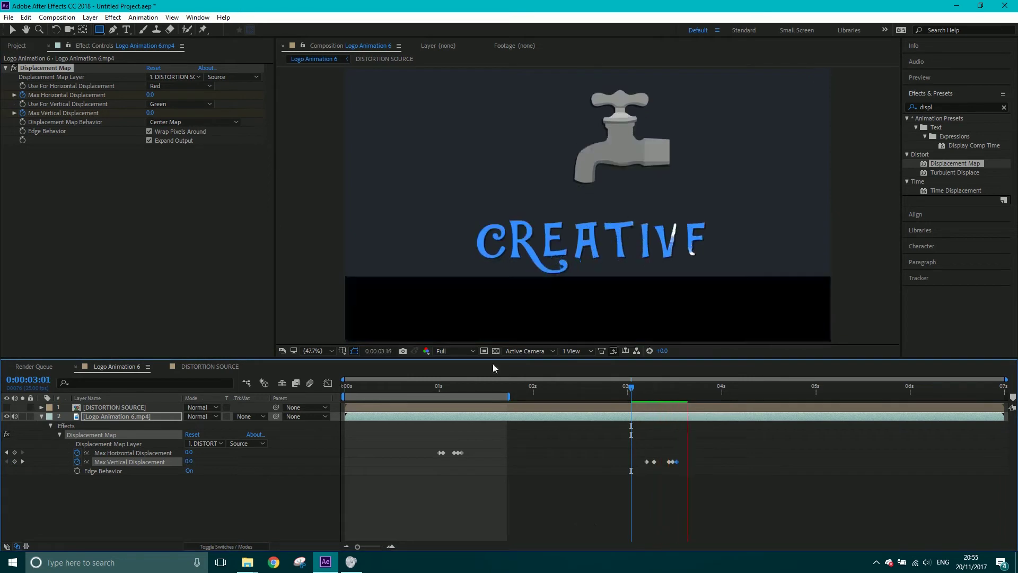
drag(506, 392, 696, 396)
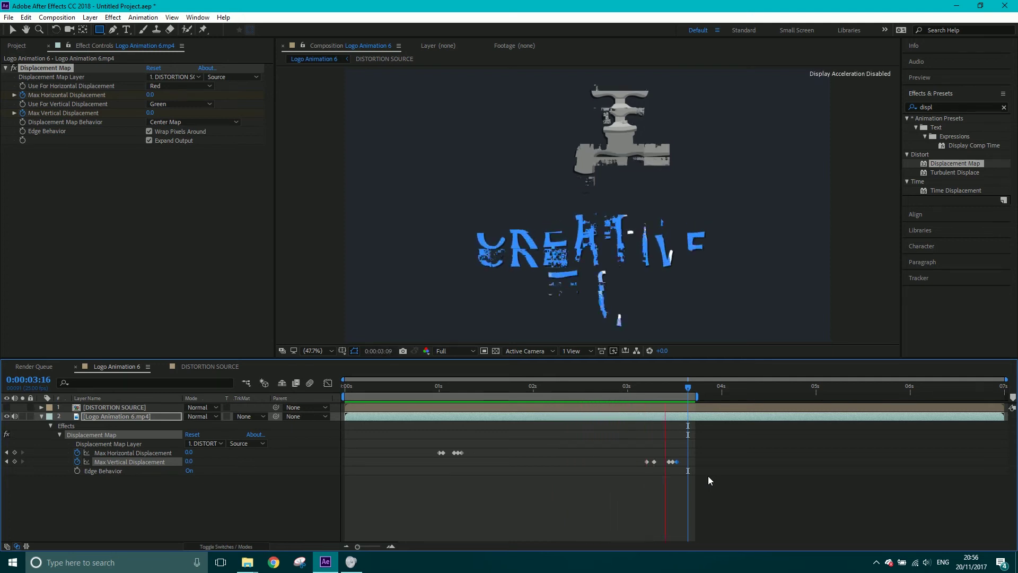
Step: Preview the animation from 0:00:01:00 through the horizontal glitch and scrub back to the splash at 0:00:01:10
click(434, 387)
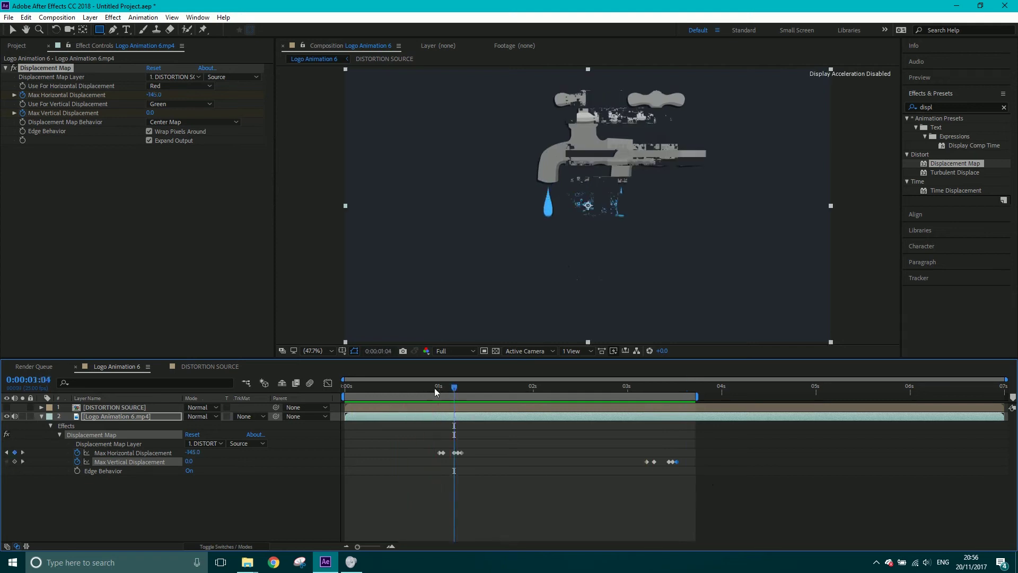
drag(435, 391, 439, 391)
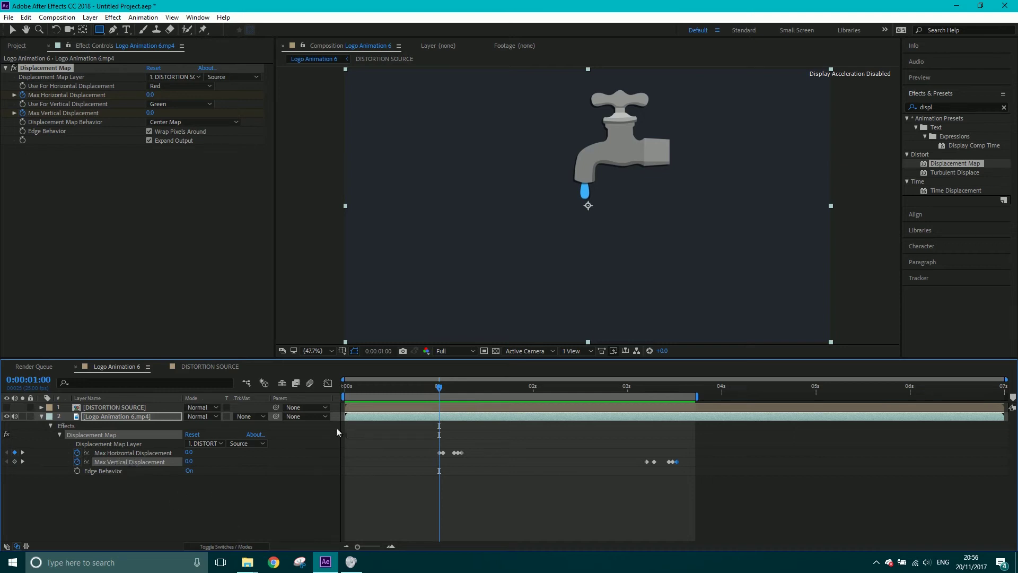
key(space)
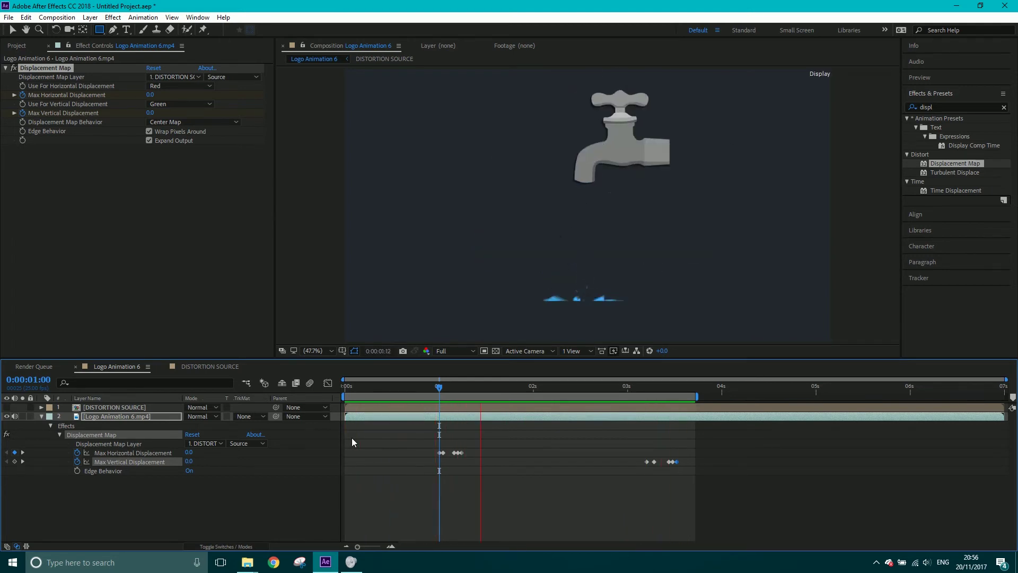
key(space)
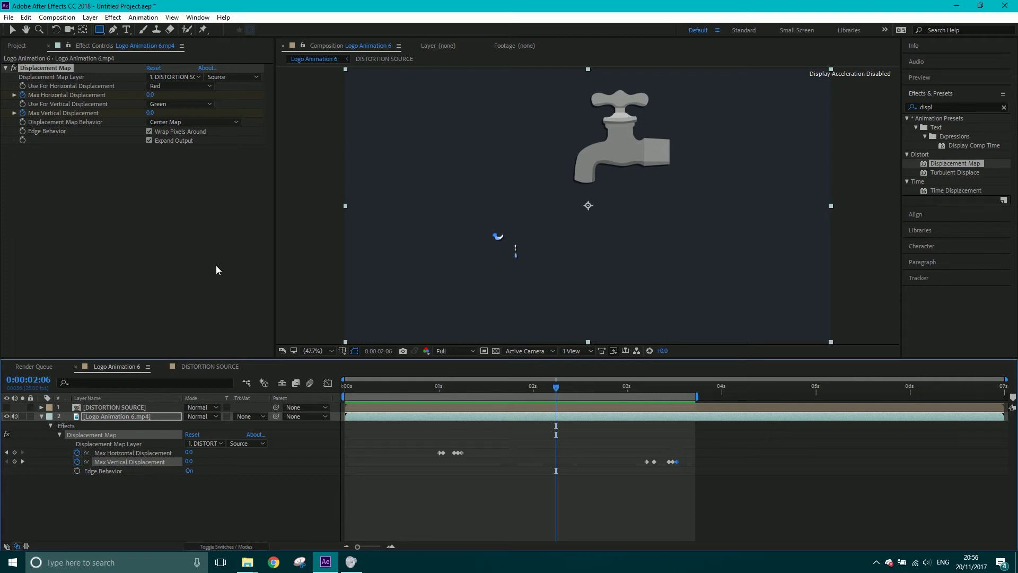
drag(522, 386, 477, 394)
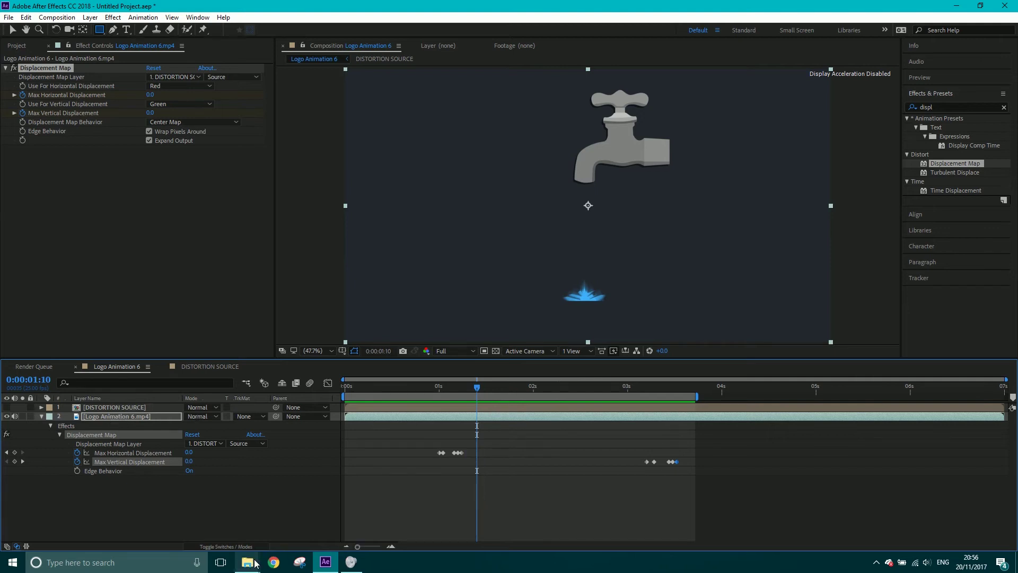
Step: Switch to the Desktop folder, play the Glitch effects reference video, examine the splash frame's colour separation, and return to After Effects
mouse_move(249, 563)
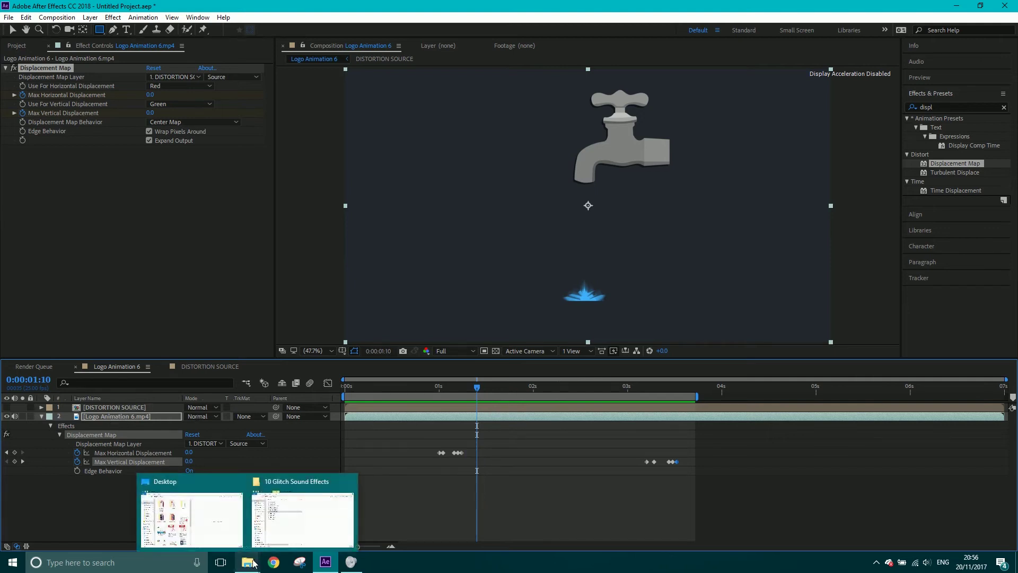
click(212, 530)
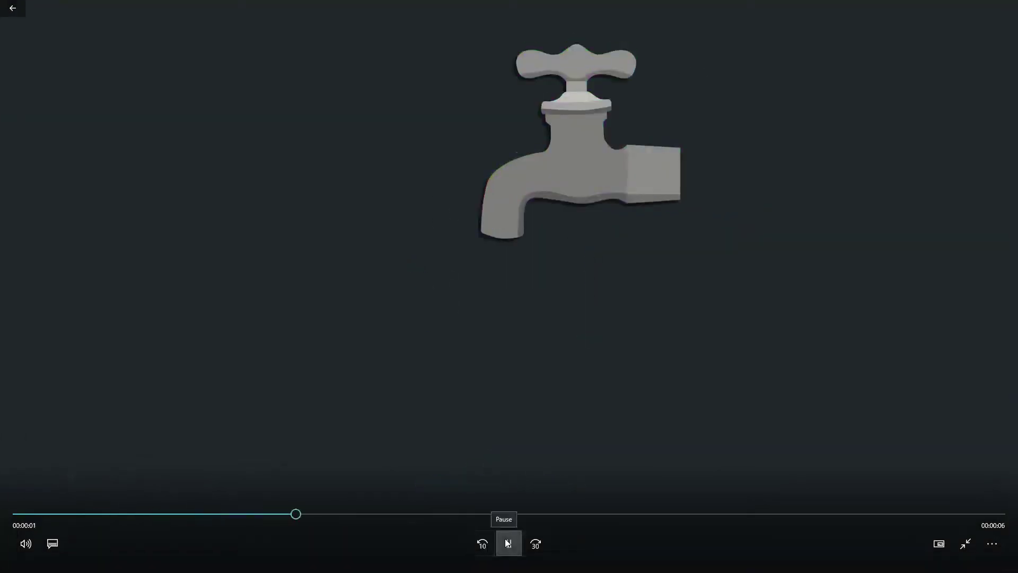
click(508, 542)
drag(366, 514, 222, 534)
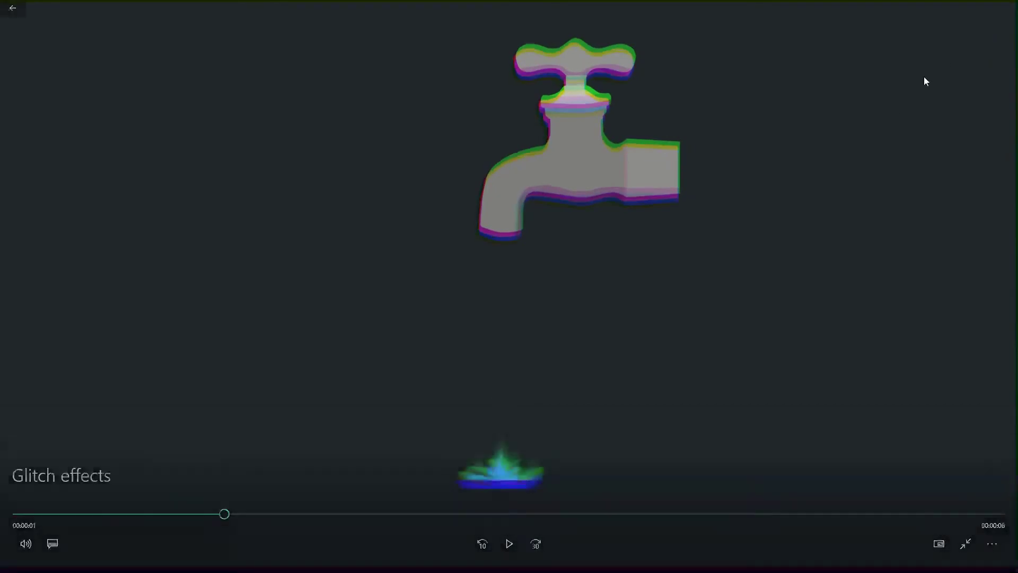
click(996, 8)
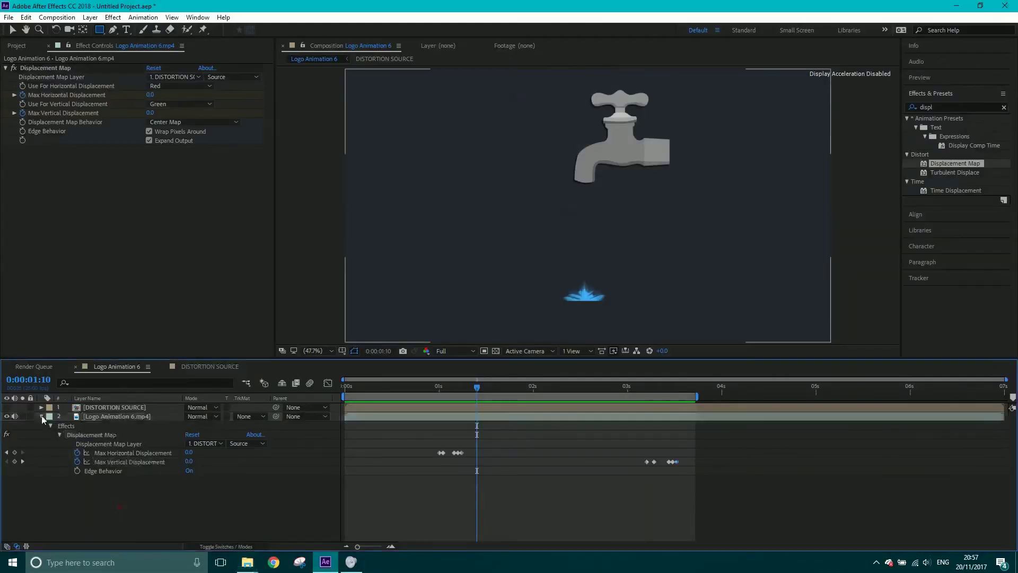
Step: Collapse the Logo Animation 6.mp4 layer, go to 0:00:01:06, and duplicate the layer
click(39, 416)
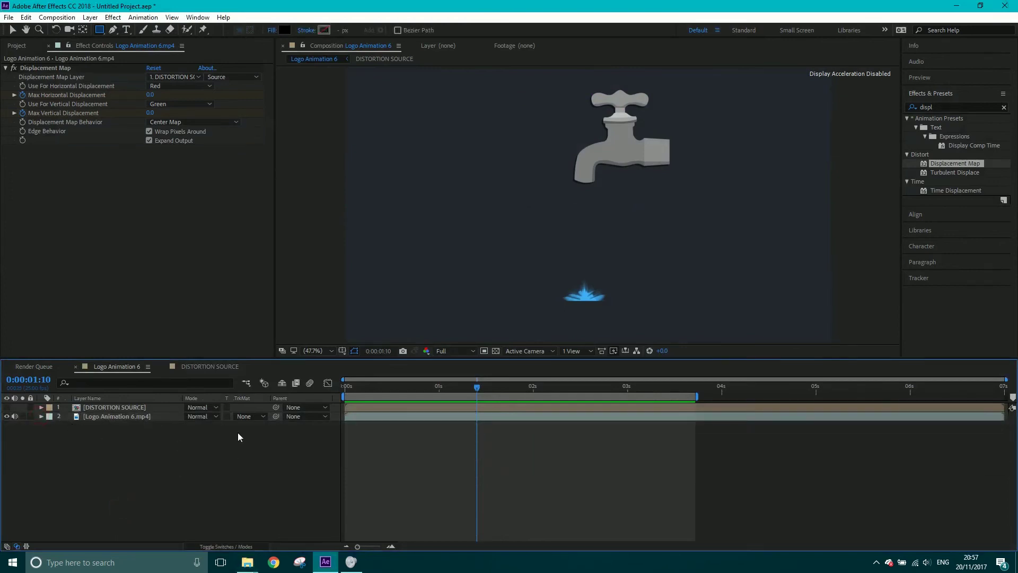
mouse_move(470, 388)
mouse_down()
mouse_move(510, 395)
mouse_move(434, 406)
mouse_move(462, 407)
mouse_up()
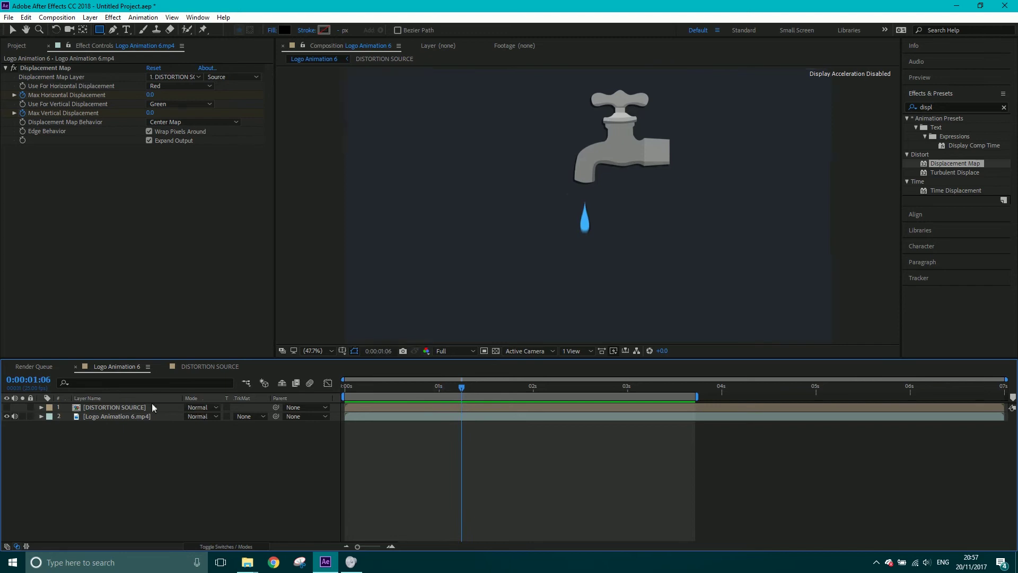
click(120, 414)
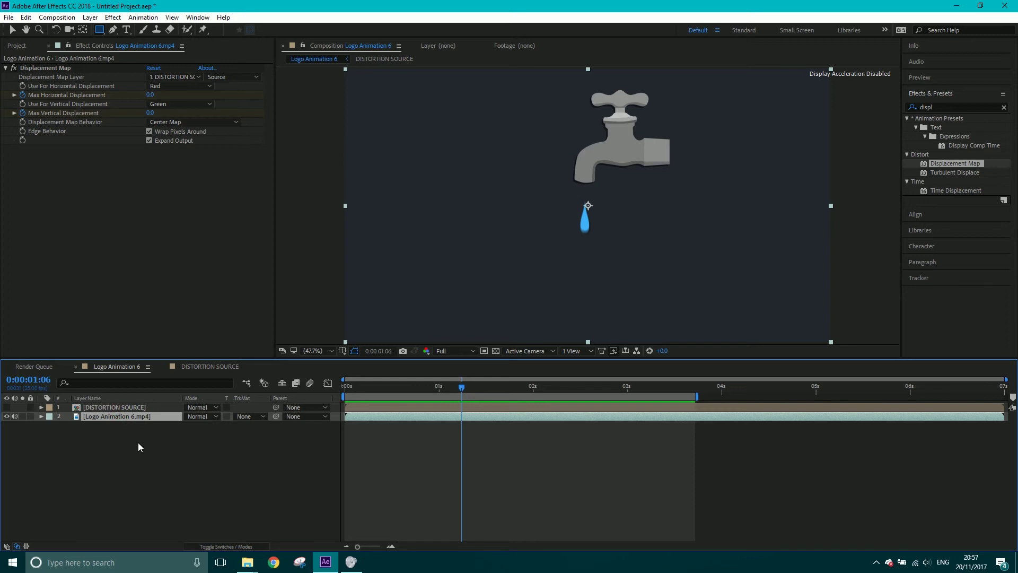
key(ctrl+d)
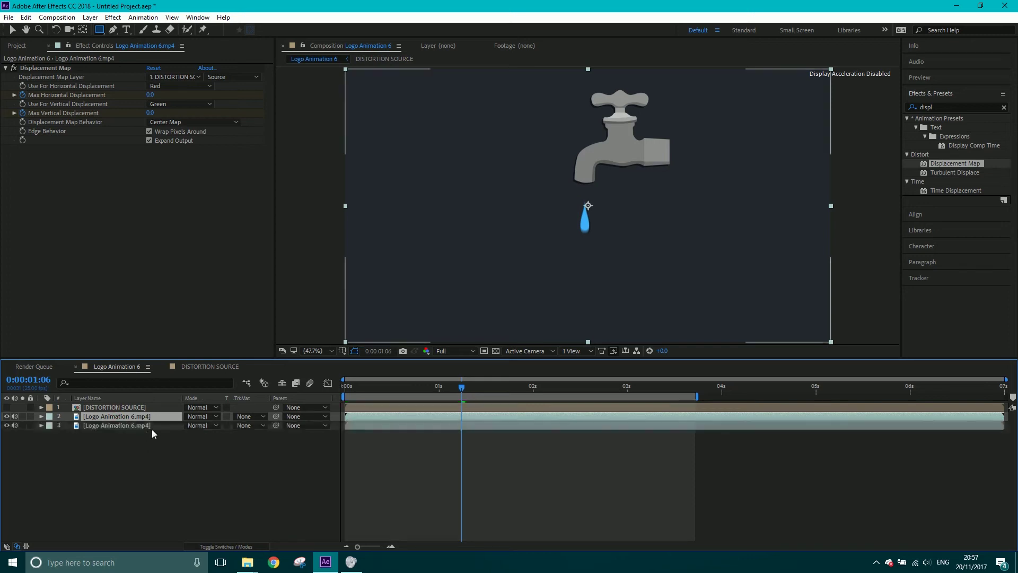
Step: Reveal the keyframes of both footage layers and delete the Displacement Map effect from the upper copy
shift+click(154, 424)
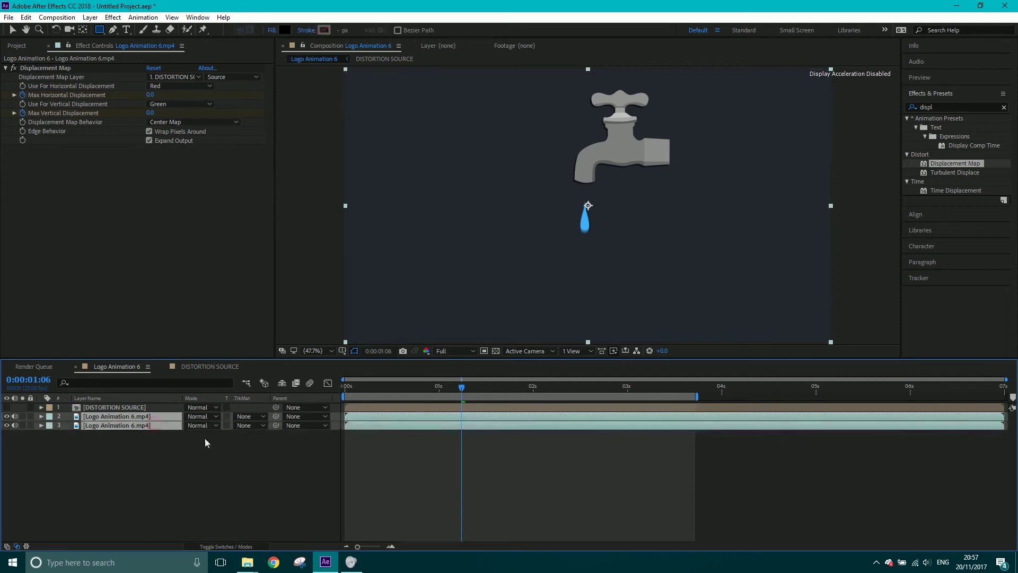
key(u)
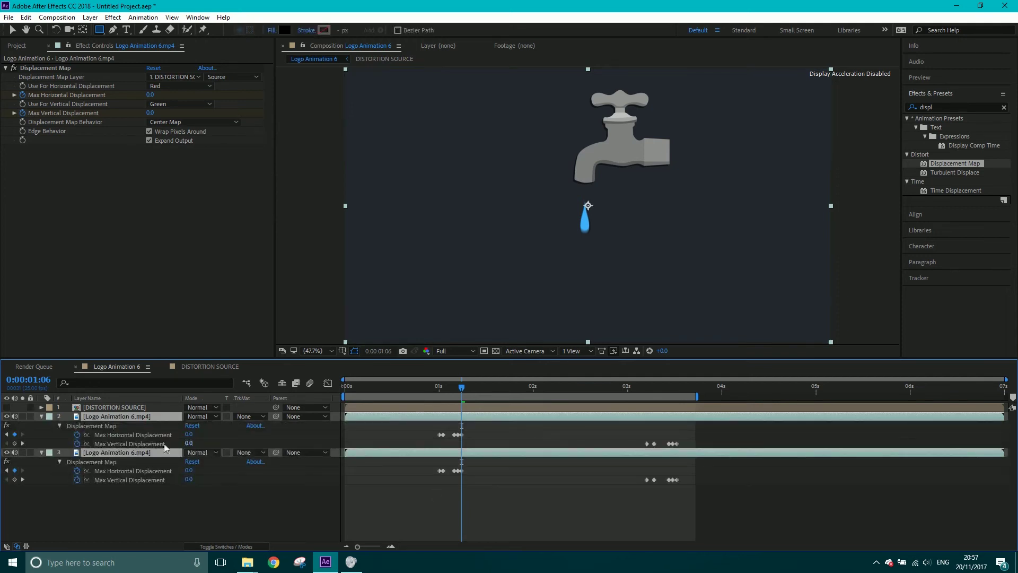
click(109, 426)
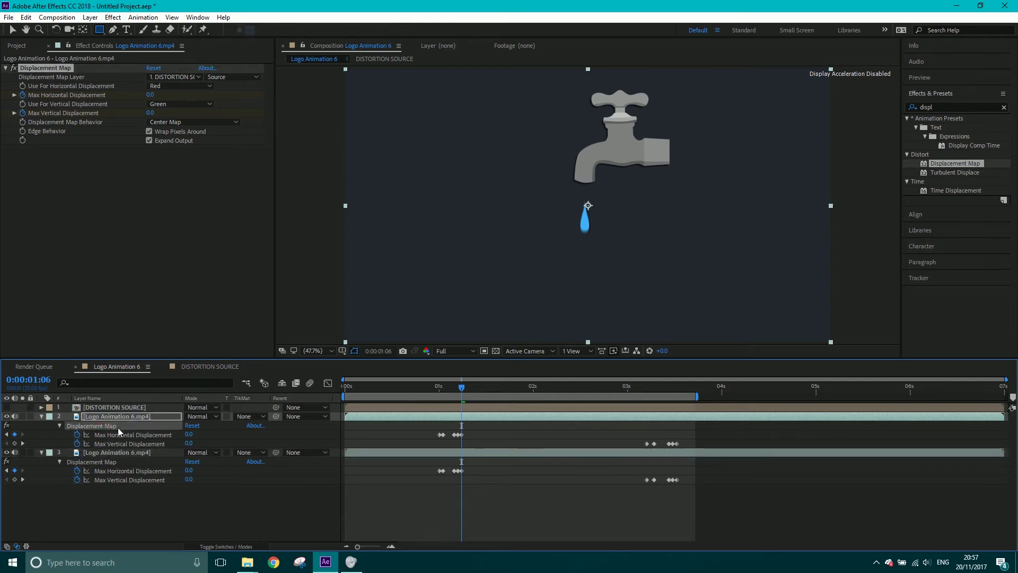
key(Delete)
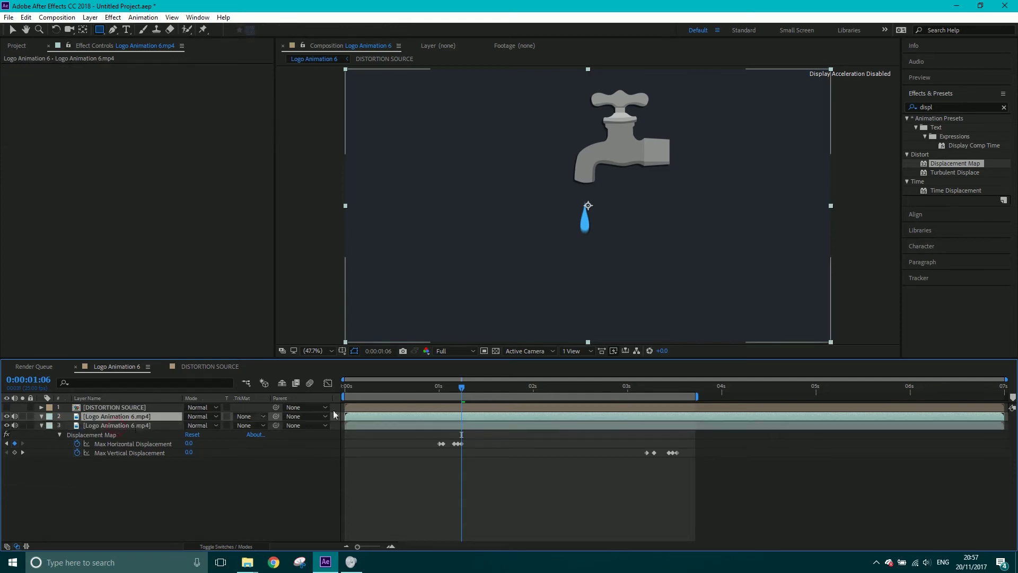
Step: Go to 0:00:01:03, search the effects for "set", and apply Set Channels to the upper footage copy
drag(458, 389, 451, 389)
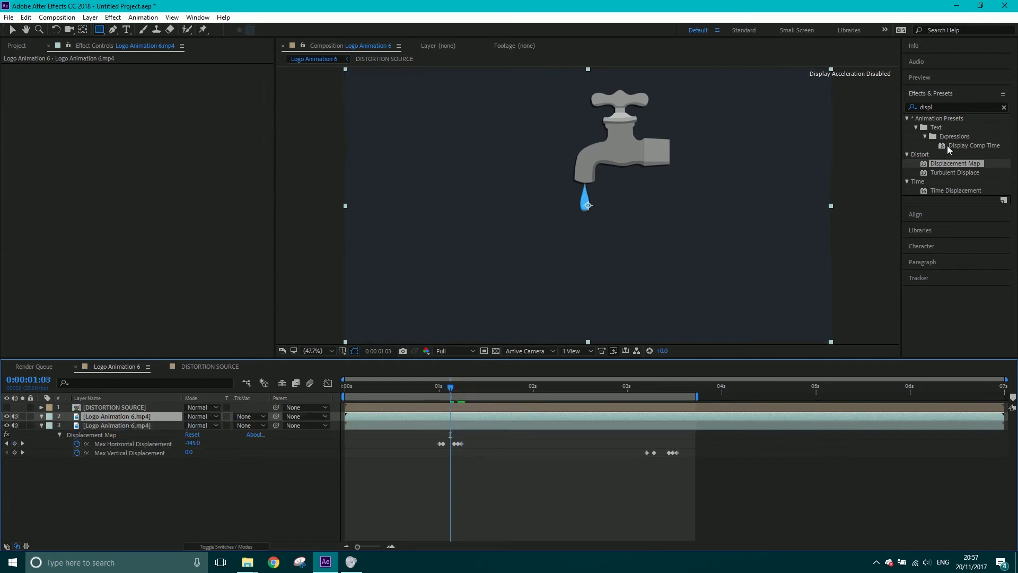
click(943, 106)
text(set)
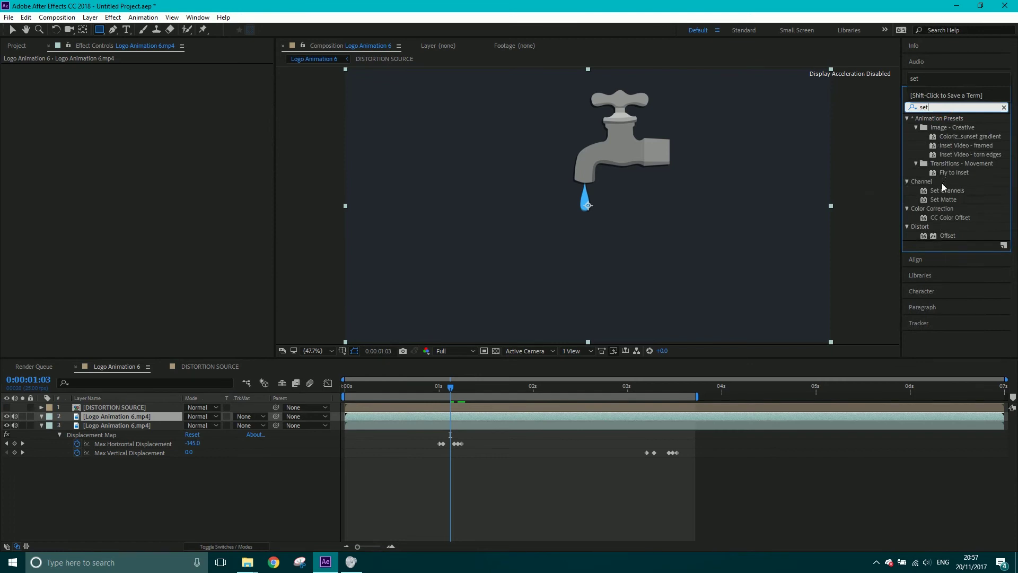
drag(947, 190, 586, 414)
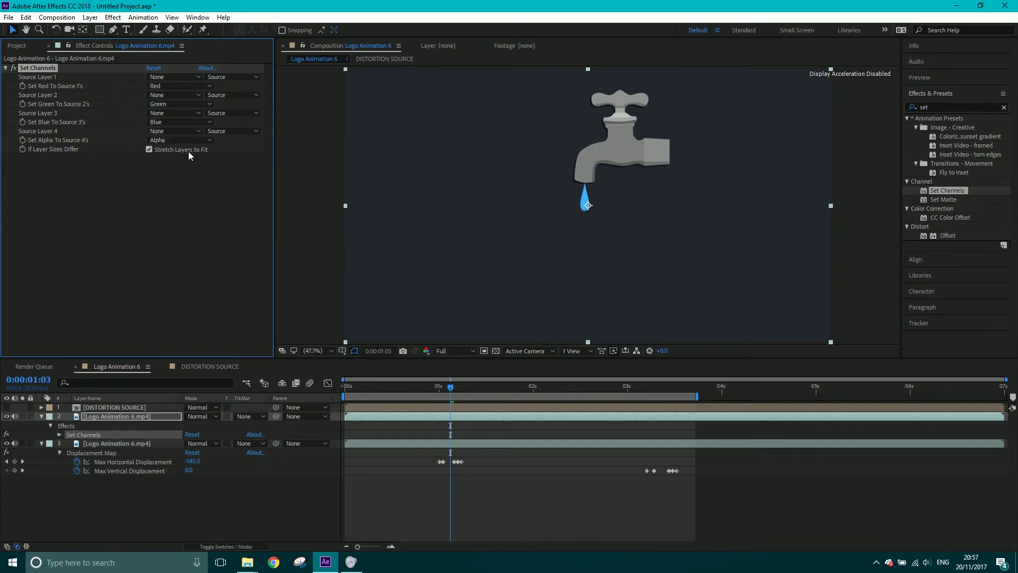
Step: Set the red and green channel sources to Off in the Set Channels effect, keeping only blue
click(165, 90)
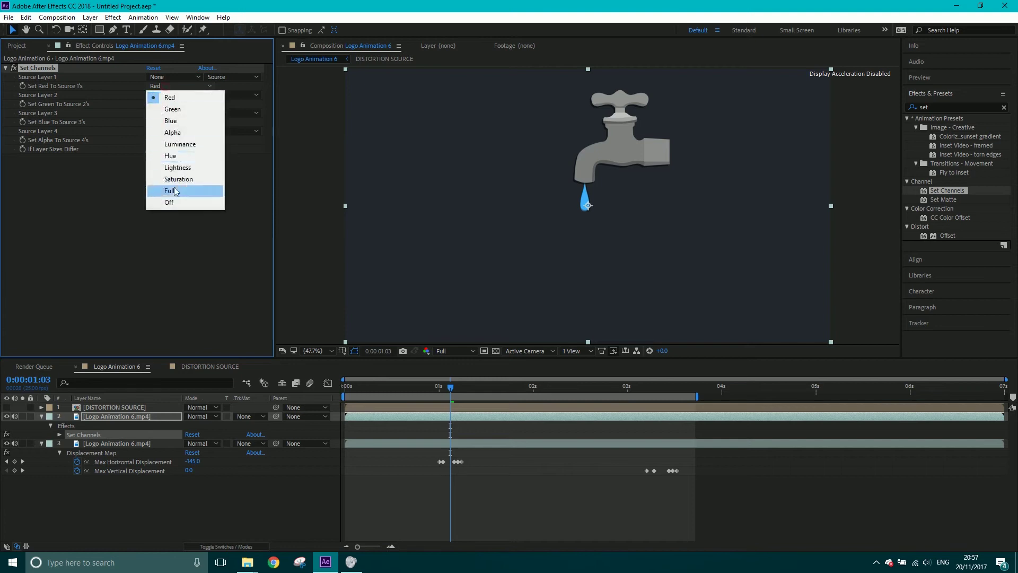
click(172, 206)
click(171, 105)
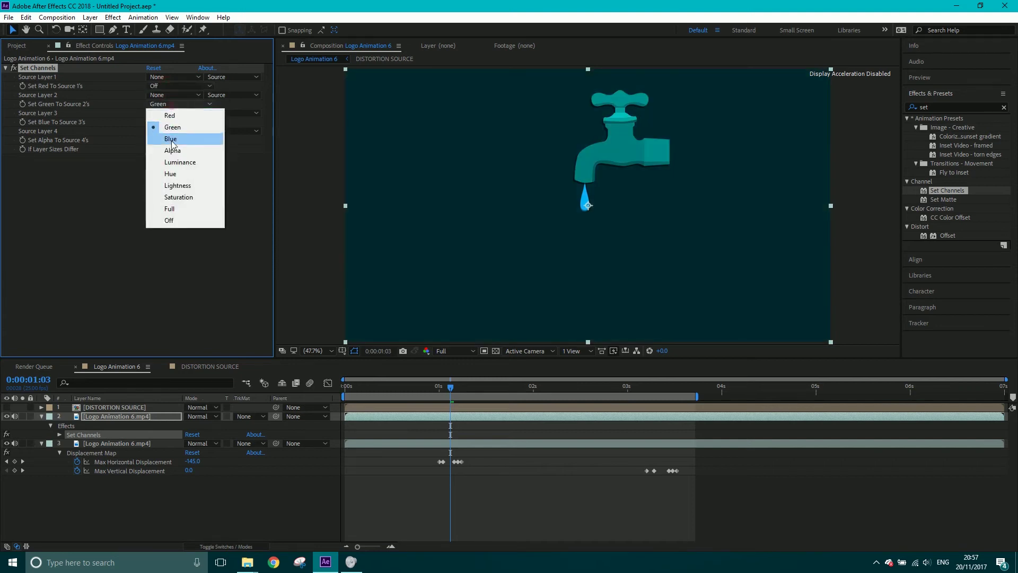
click(171, 220)
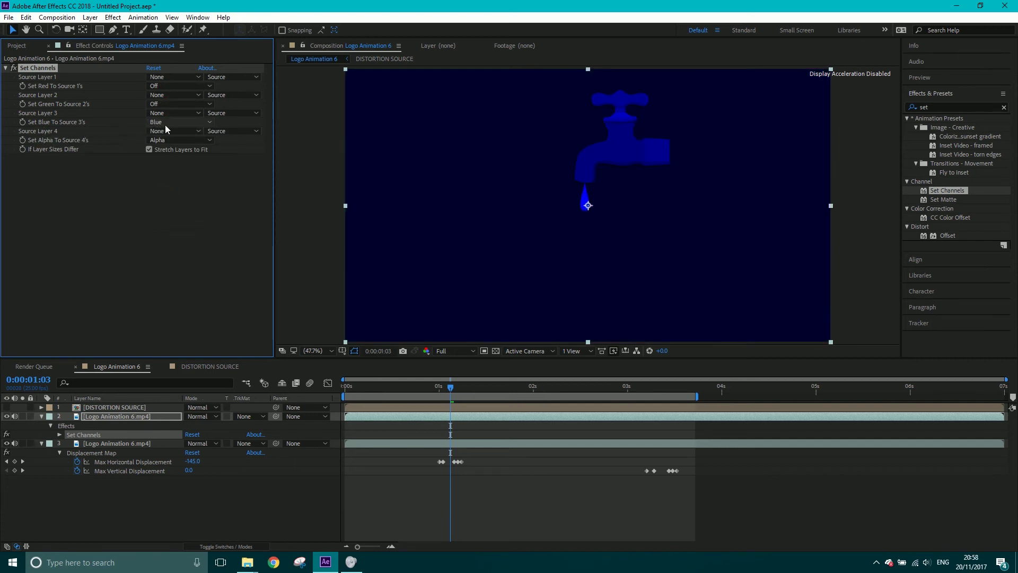
Step: Duplicate the blue-only footage layer and set the copy's Set Channels blue source to Off and green source to Green
click(118, 418)
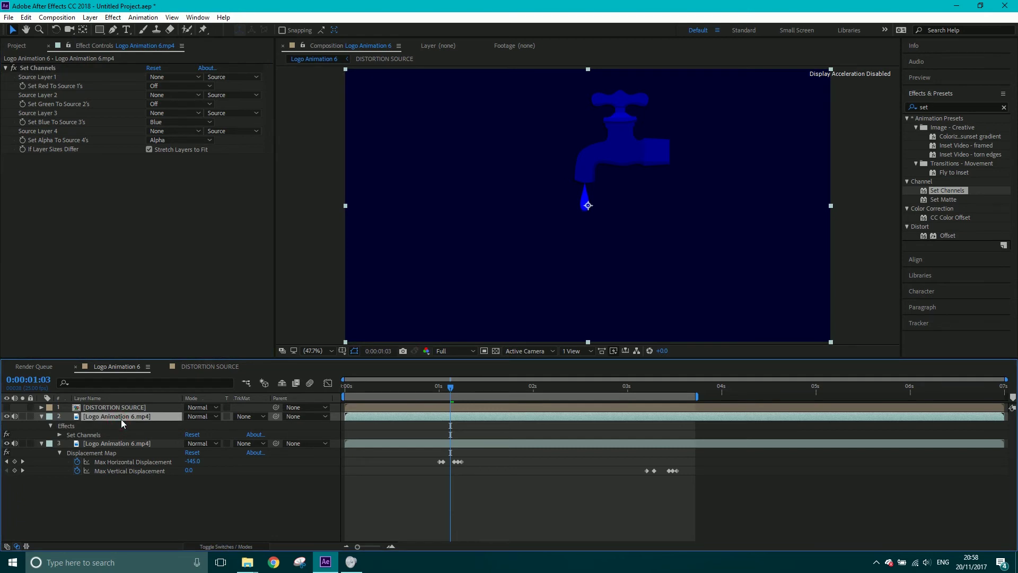
key(ctrl+d)
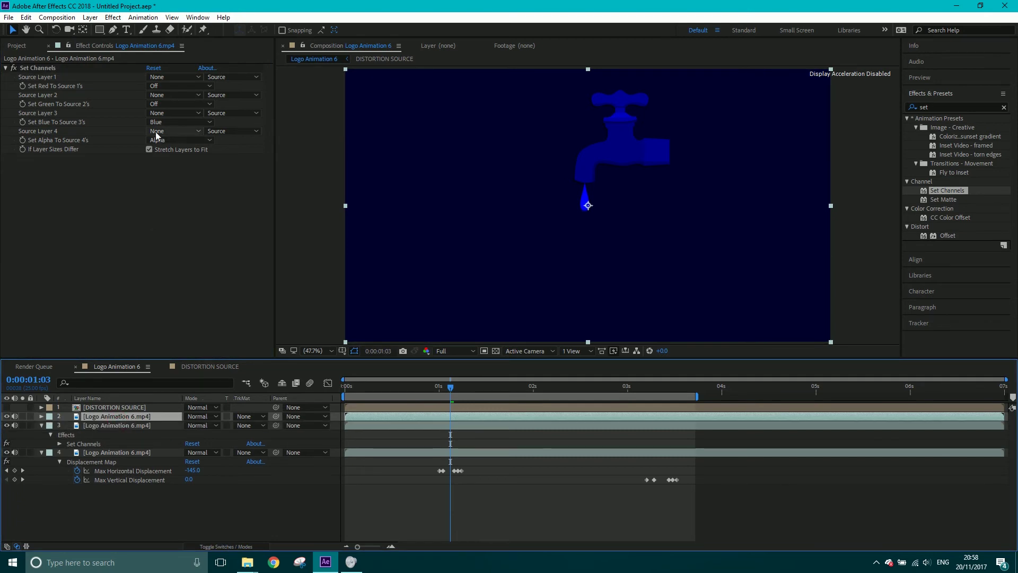
click(175, 122)
click(178, 238)
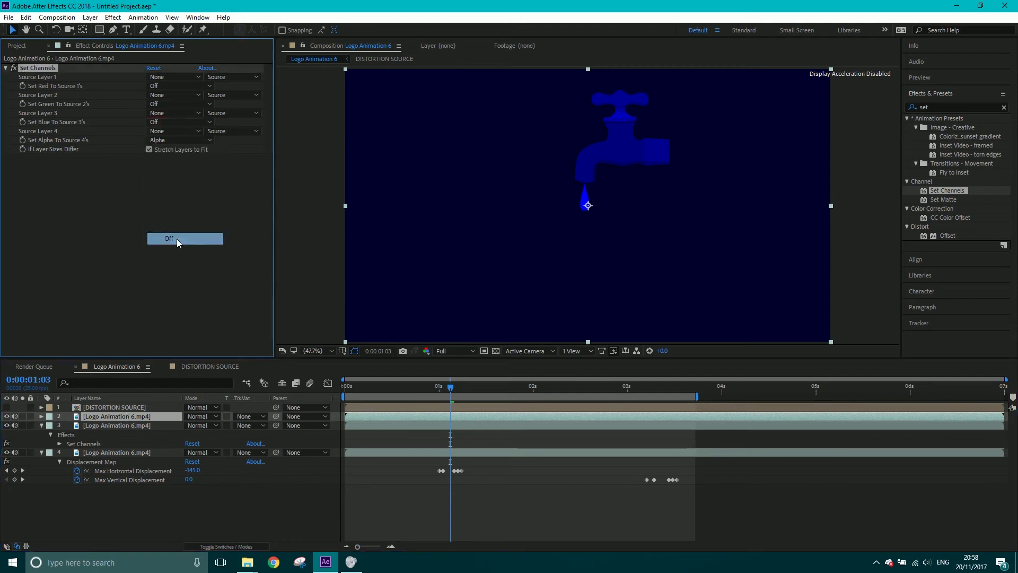
click(165, 102)
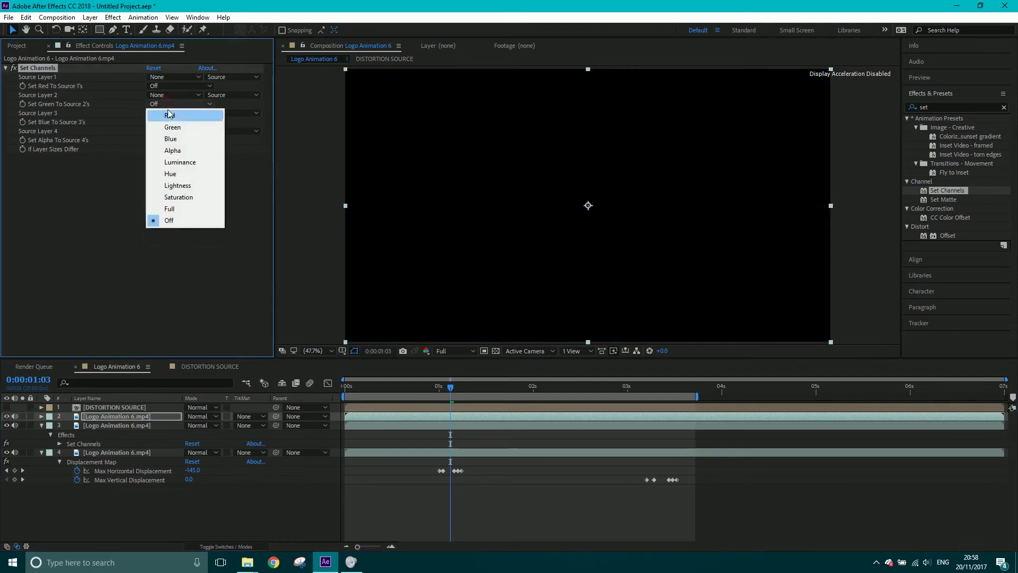
click(170, 127)
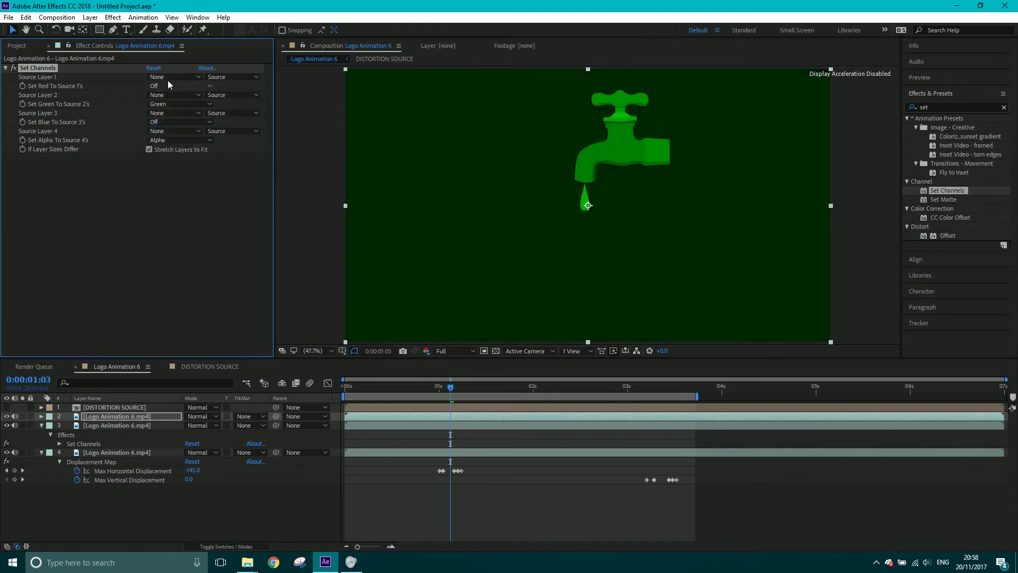
Step: Duplicate the green-only footage layer and set the copy's Set Channels green source to Off and red source to Red
click(111, 416)
key(ctrl+d)
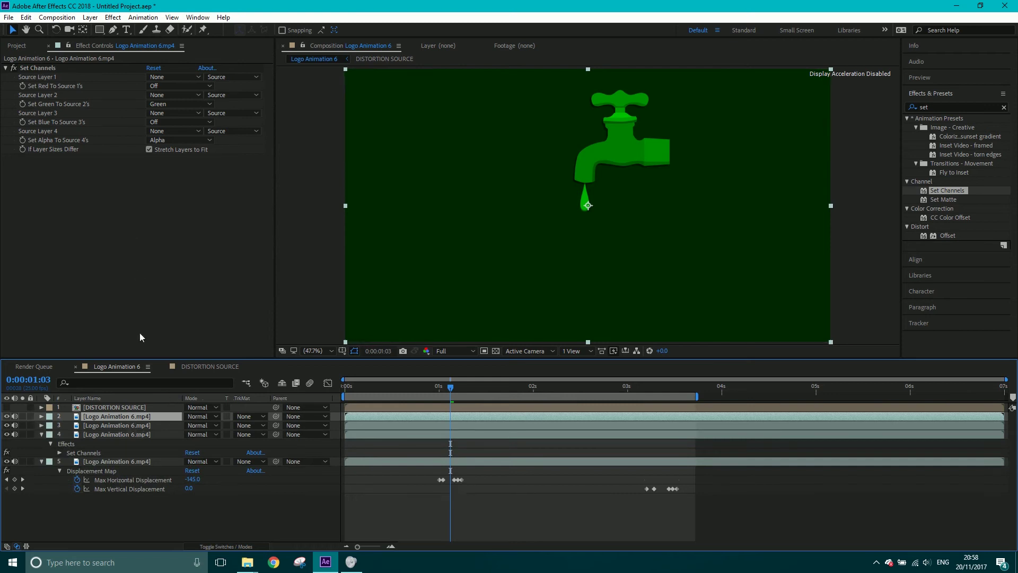
click(162, 104)
click(179, 221)
click(173, 88)
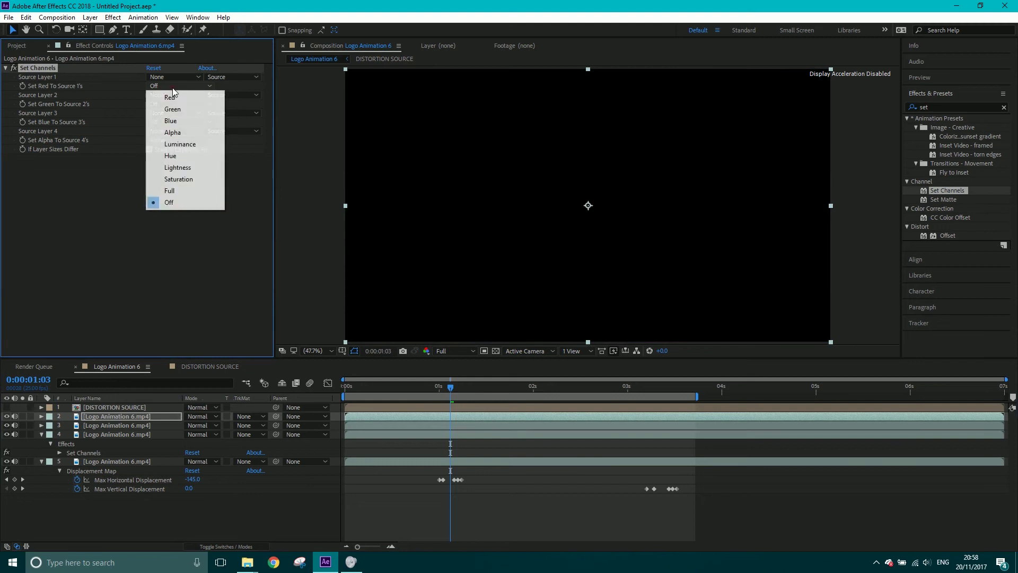
click(170, 97)
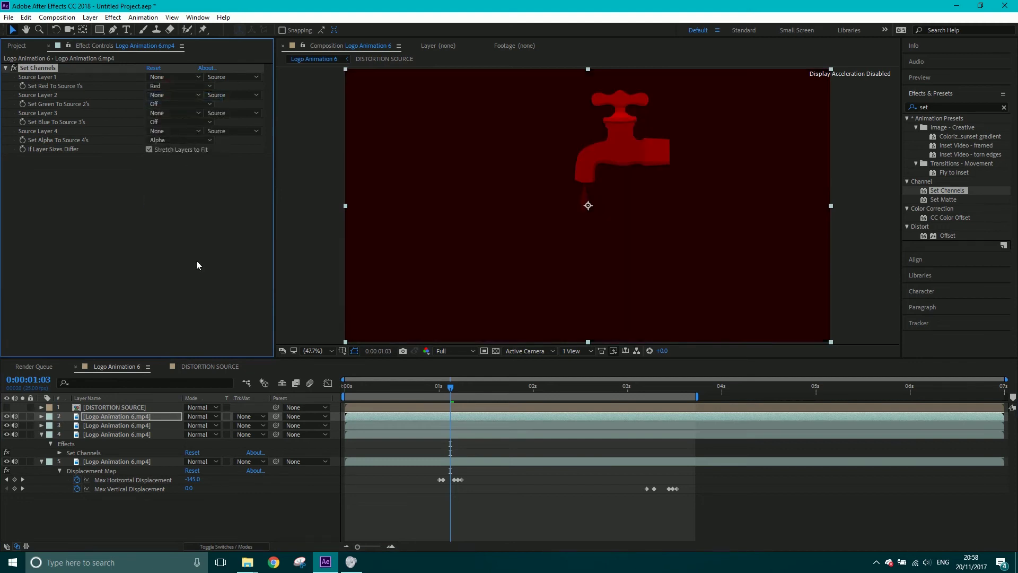
Step: Set the blending mode of the three channel copies to Add and hide the original displaced footage layer
shift+click(134, 436)
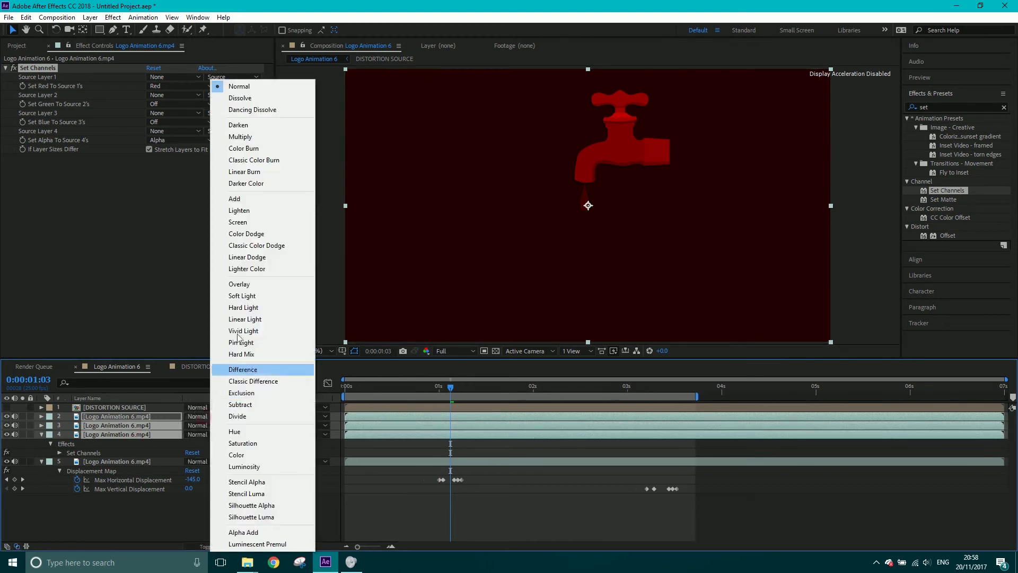
click(234, 198)
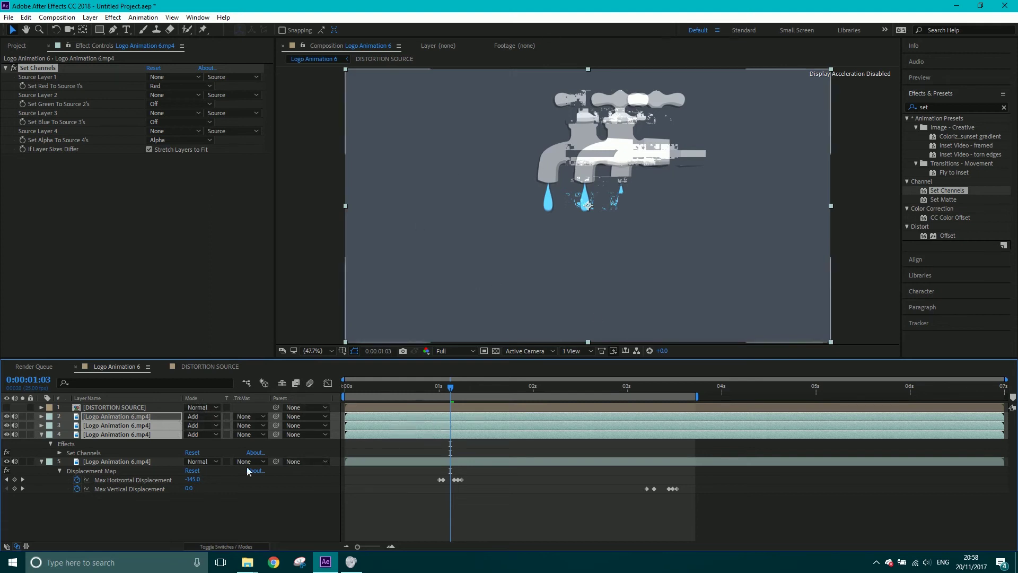
click(6, 462)
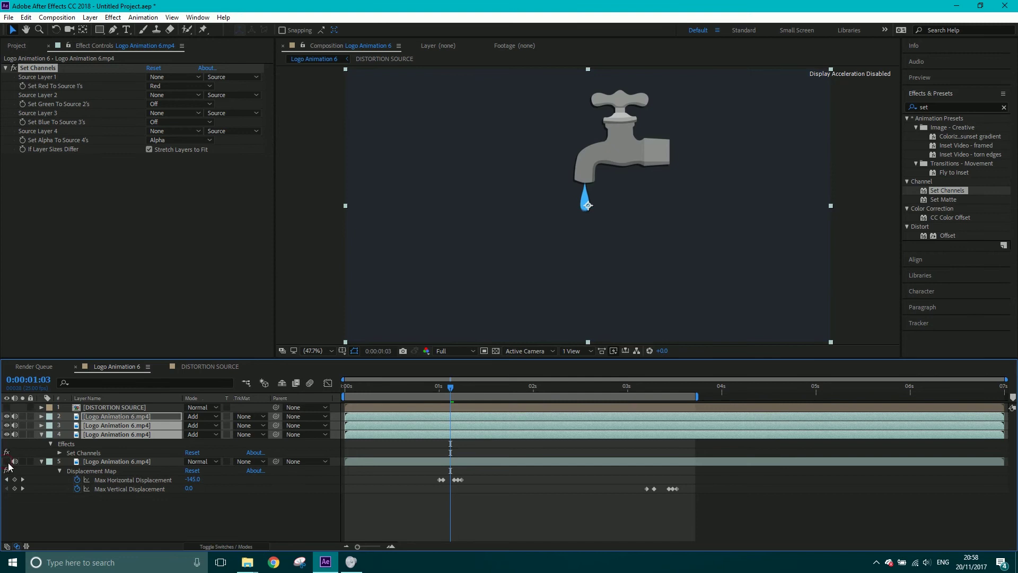
Step: Add the expression wiggle(3,20) to the red channel layer's Position and copy the expression text
click(150, 444)
click(146, 415)
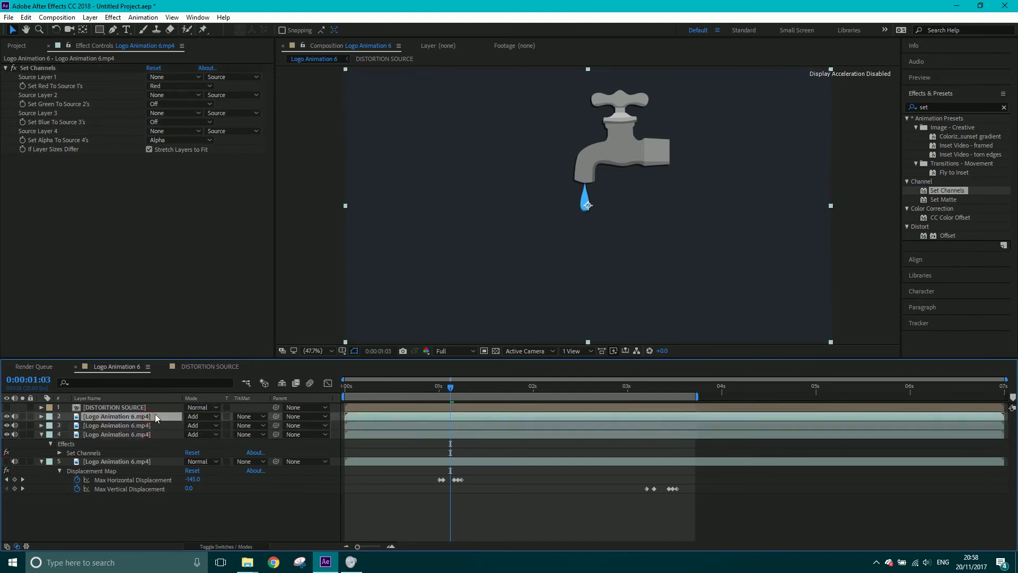
key(p)
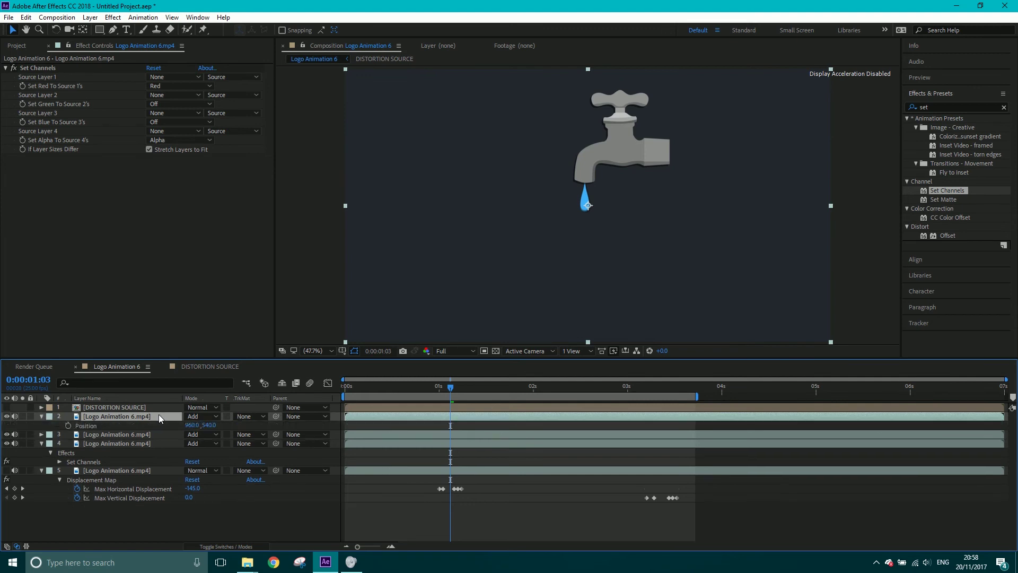
alt+click(68, 426)
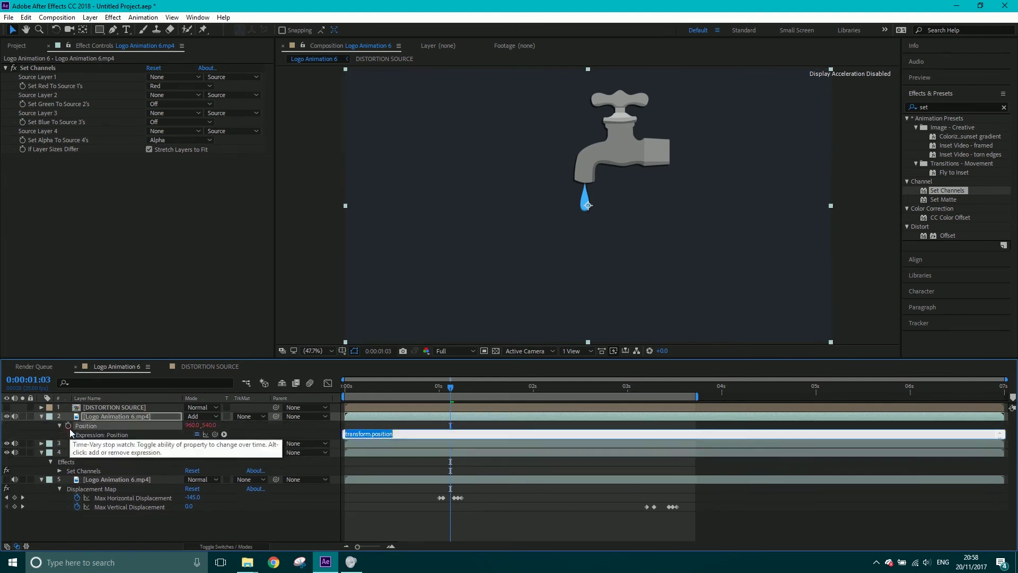
text(wiggle()
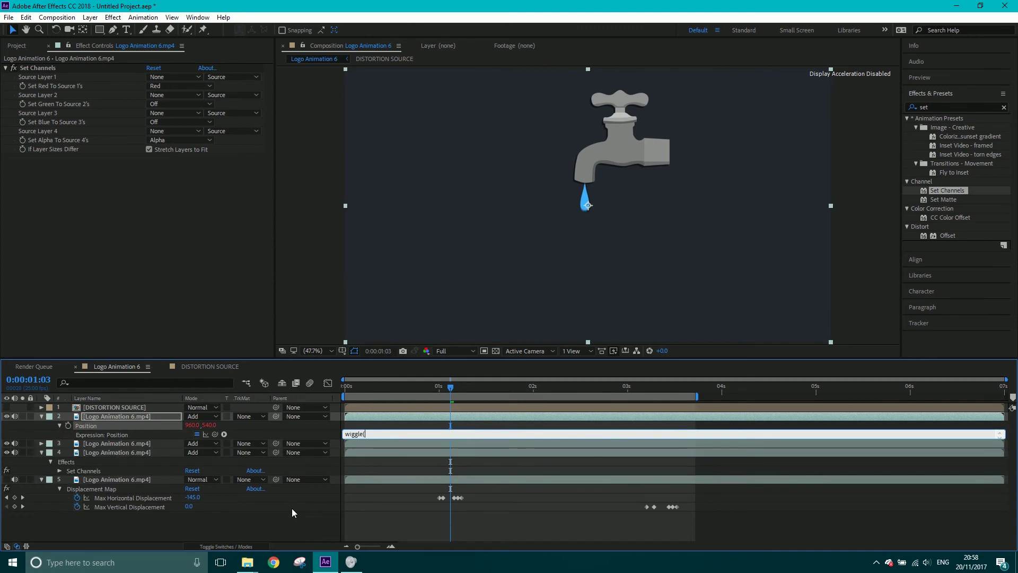
text(3,20)
drag(390, 434, 340, 438)
key(ctrl+c)
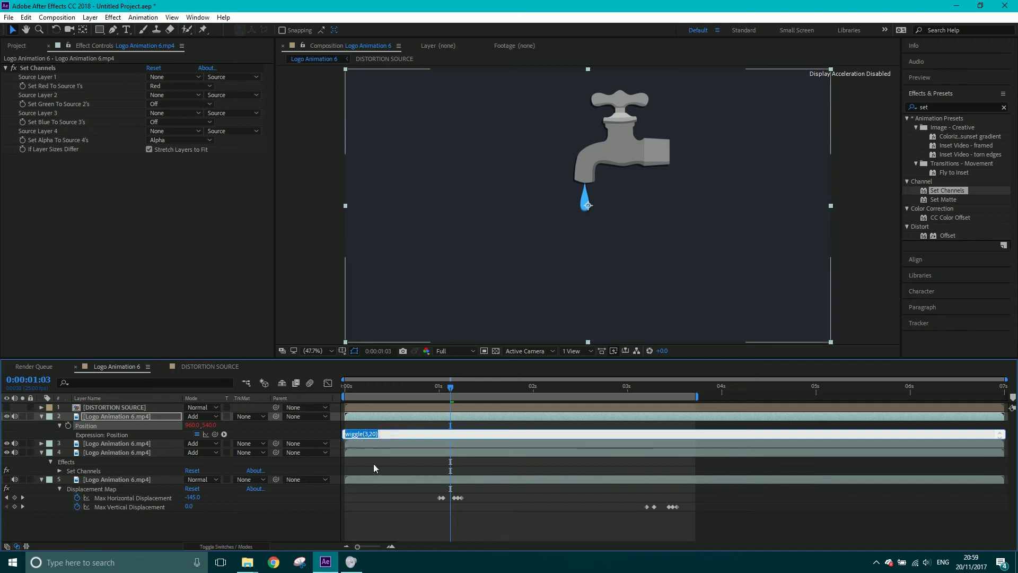
click(373, 464)
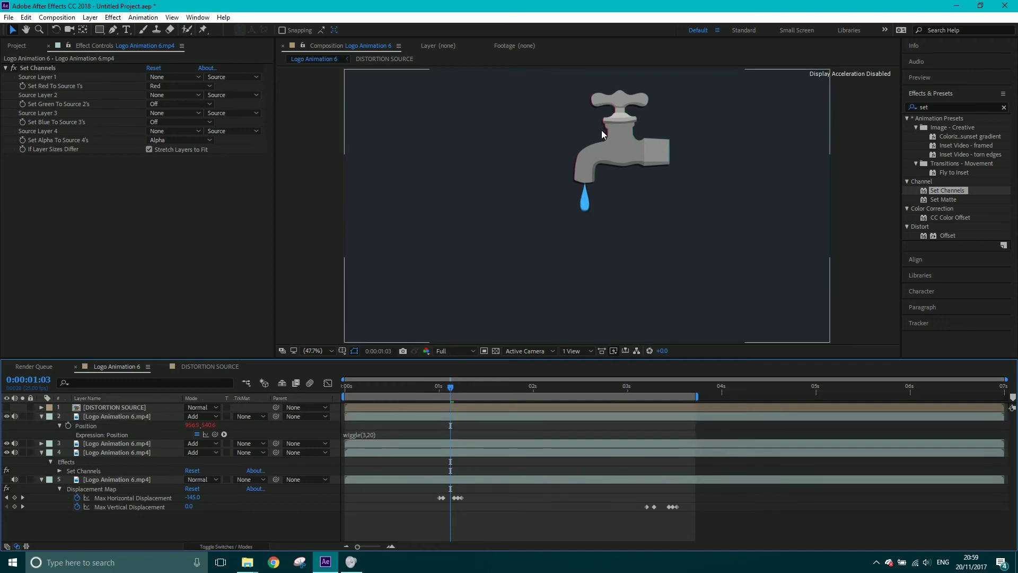
Step: Add the same wiggle(3,20) expression to the Position of the green and blue channel layers
click(371, 444)
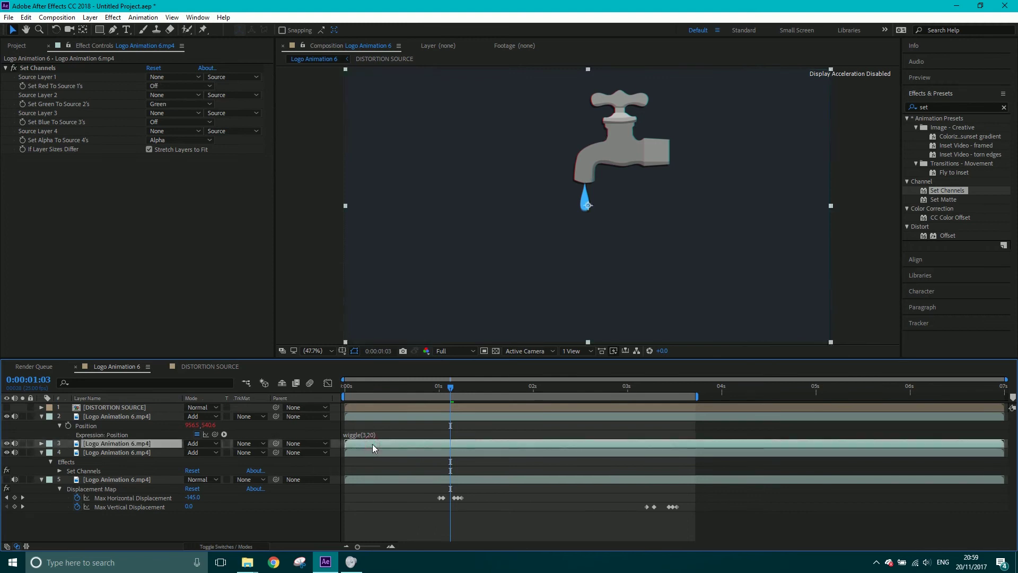
key(p)
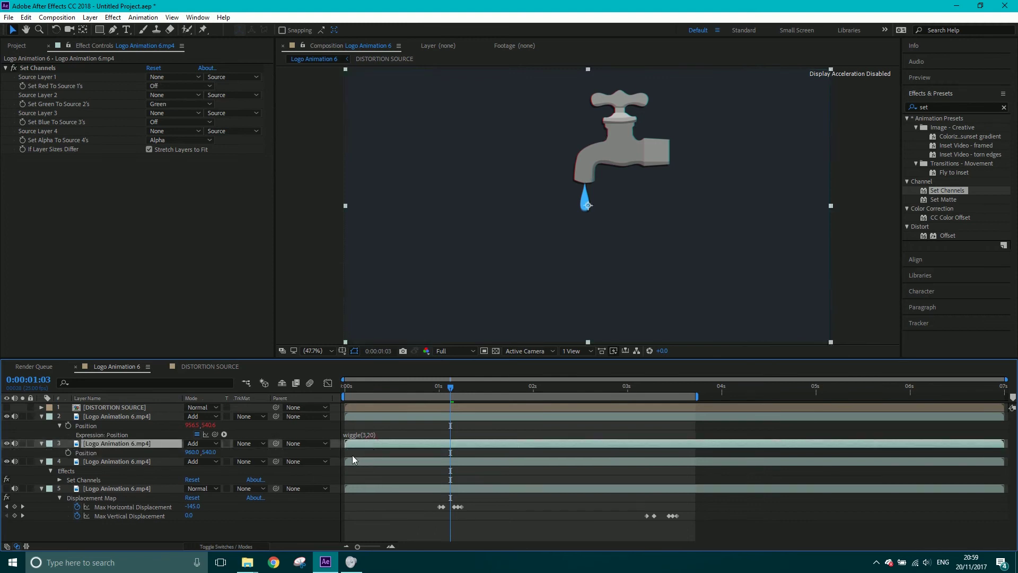
alt+click(67, 450)
key(ctrl+v)
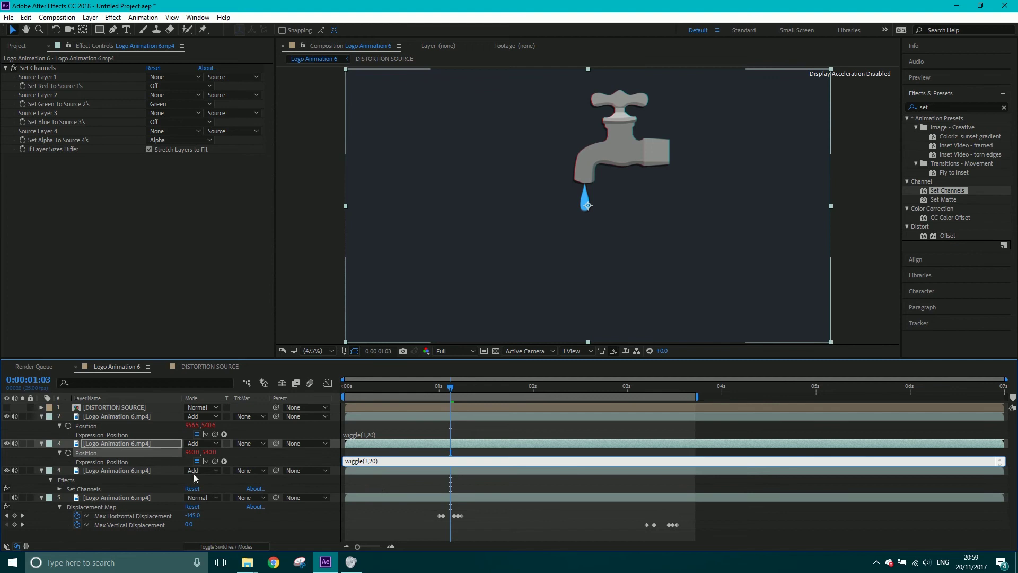
click(95, 469)
key(p)
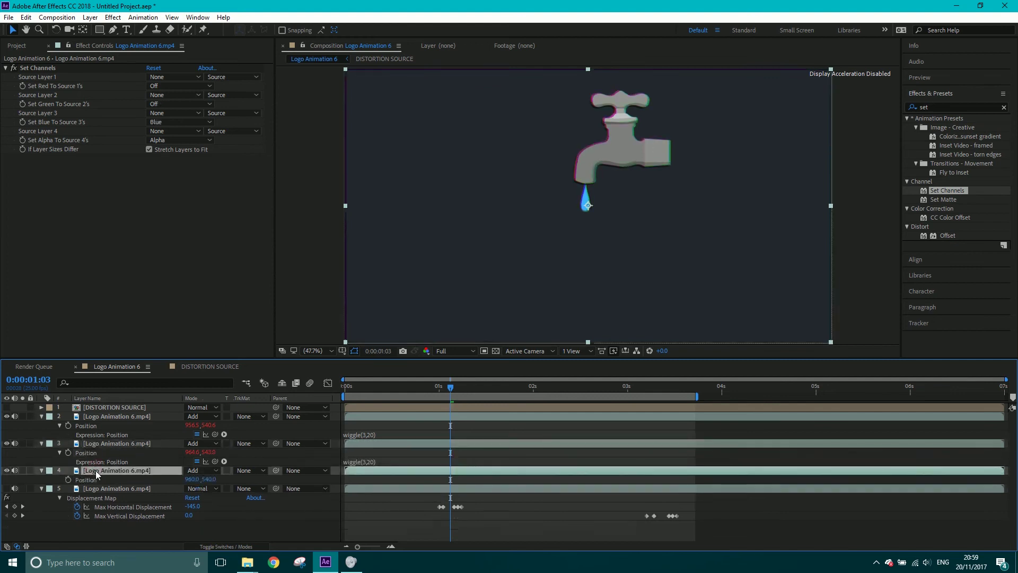
alt+click(68, 479)
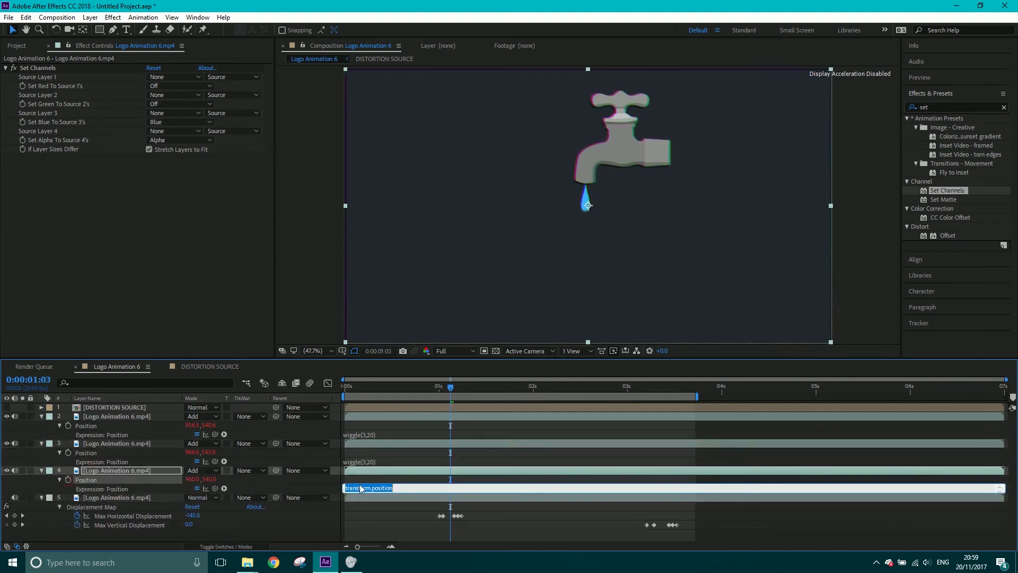
text(wiggle(3,20))
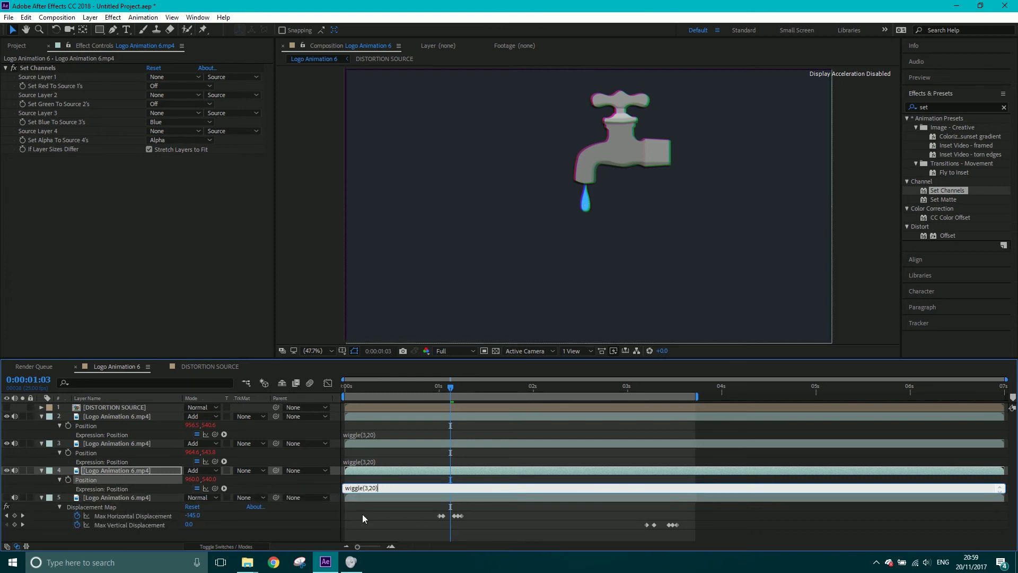
click(362, 514)
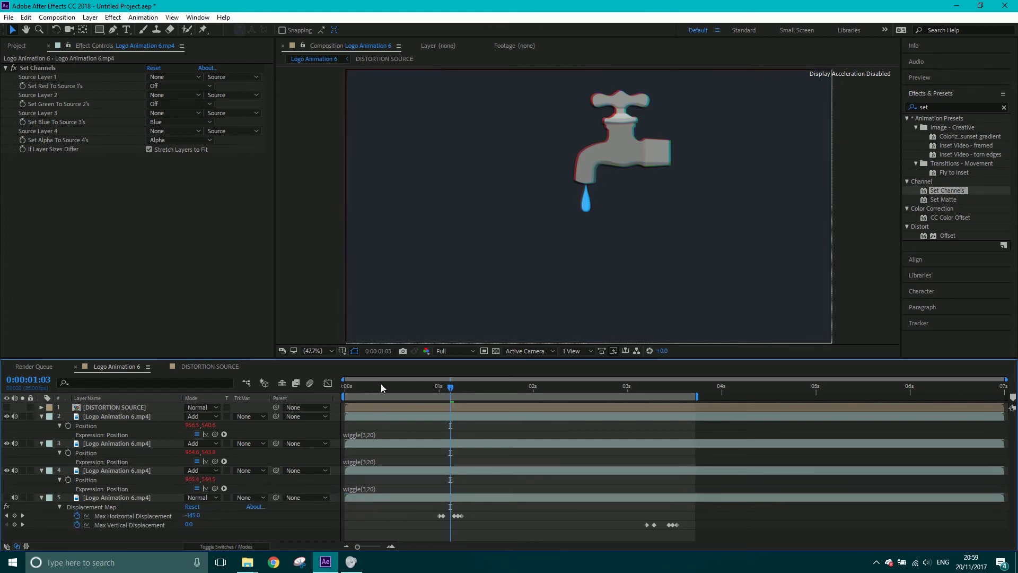
Step: Pre-compose the three channel layers into a new composition named RGB SPLIT
click(370, 469)
shift+click(122, 417)
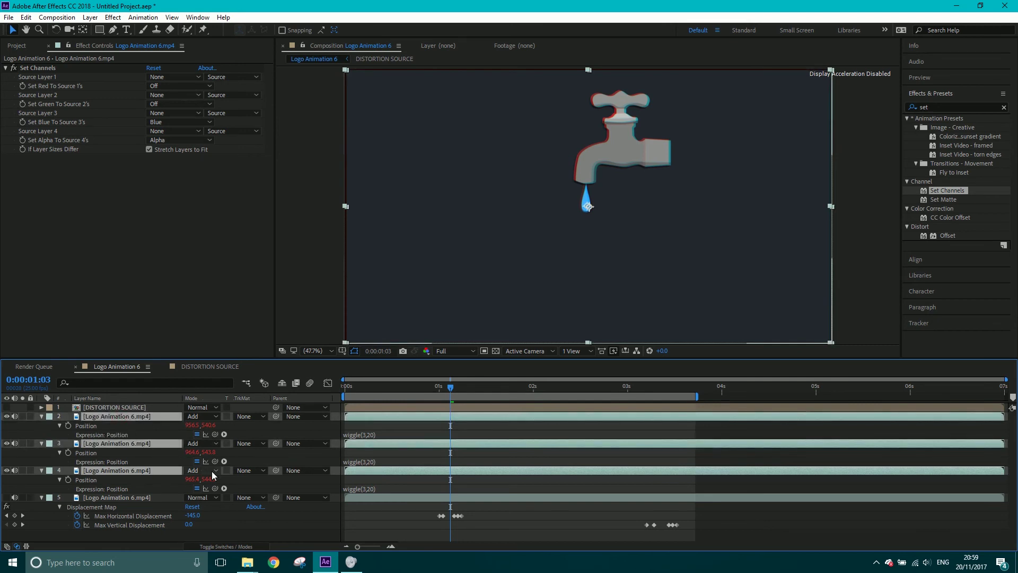
key(ctrl+shift+c)
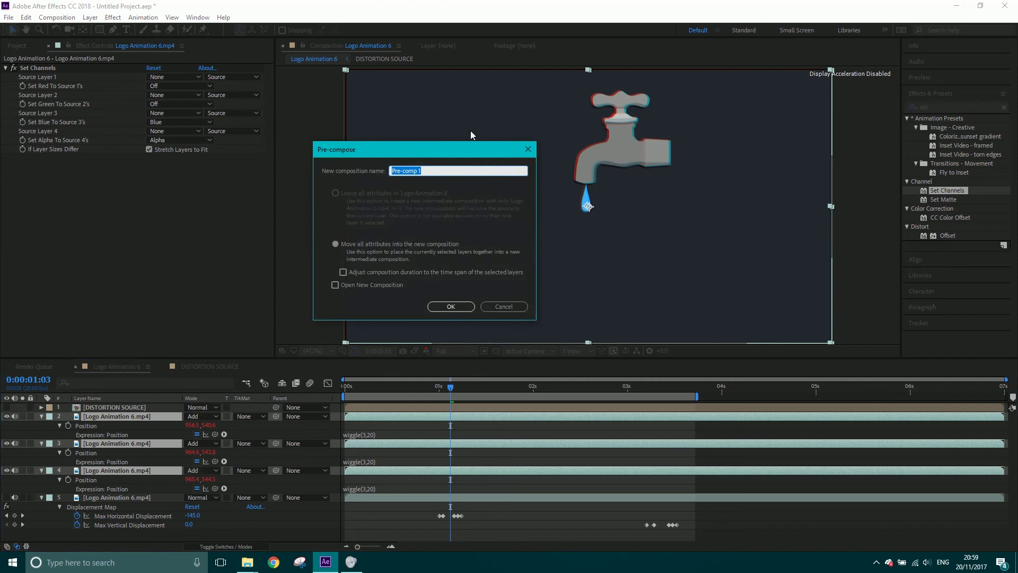
text(RGB SPLIT)
key(Return)
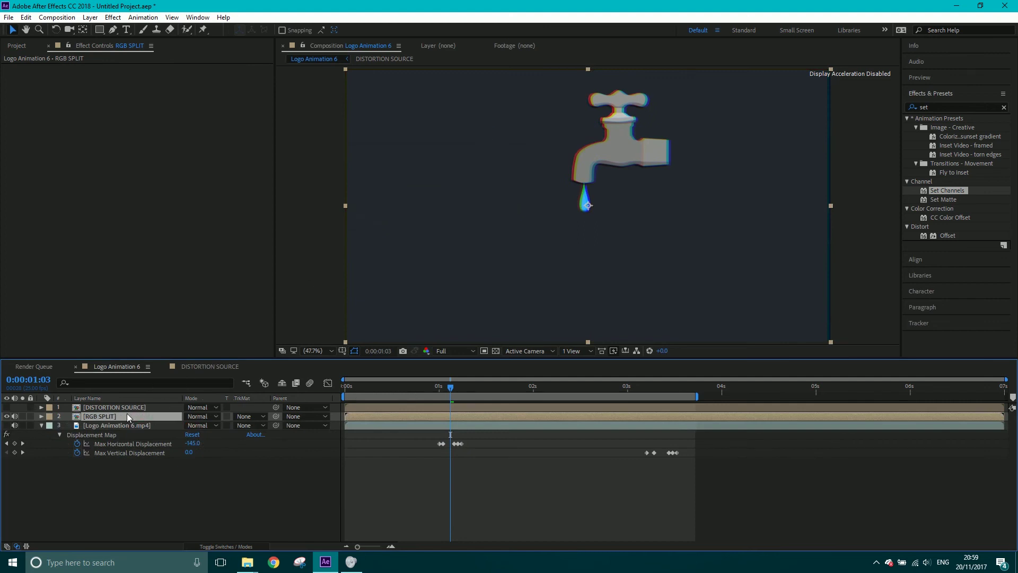
Step: Open the RGB SPLIT composition and preview the colour separation from near its start
double_click(129, 415)
drag(451, 386, 371, 397)
key(space)
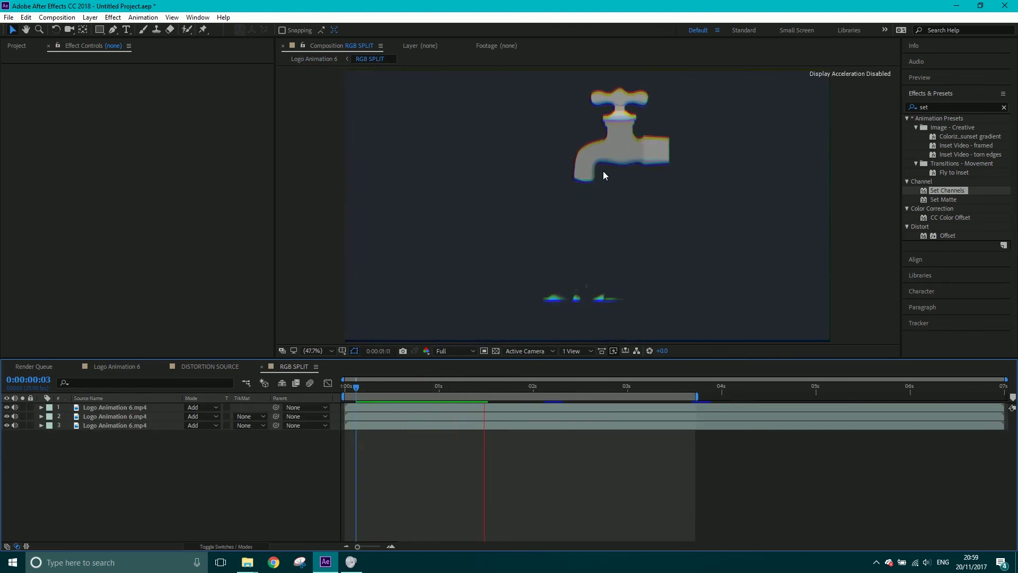
key(space)
drag(402, 387, 430, 393)
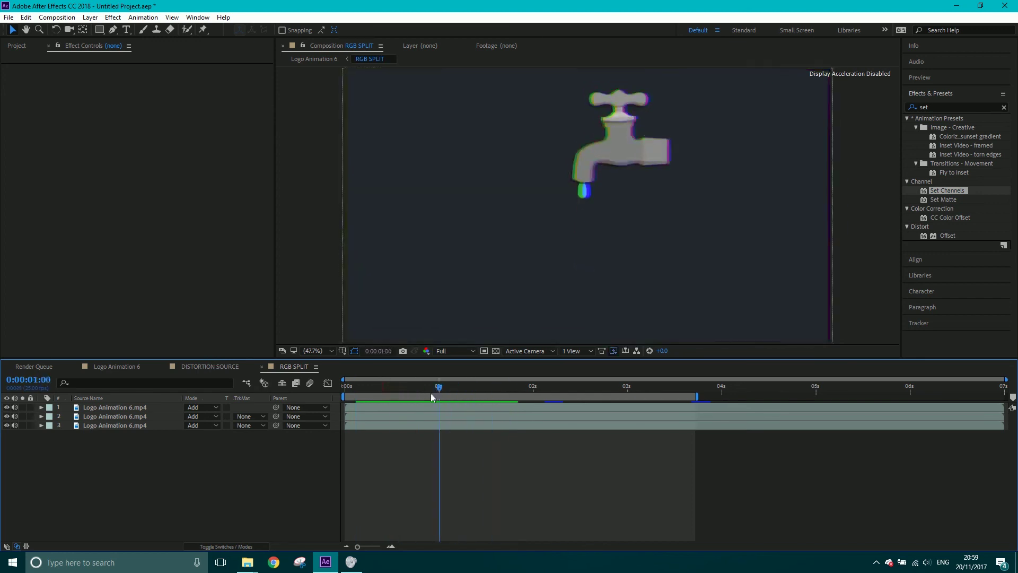
Step: Return to the Logo Animation 6 composition, hide the RGB SPLIT layer and show the displaced footage layer
click(131, 364)
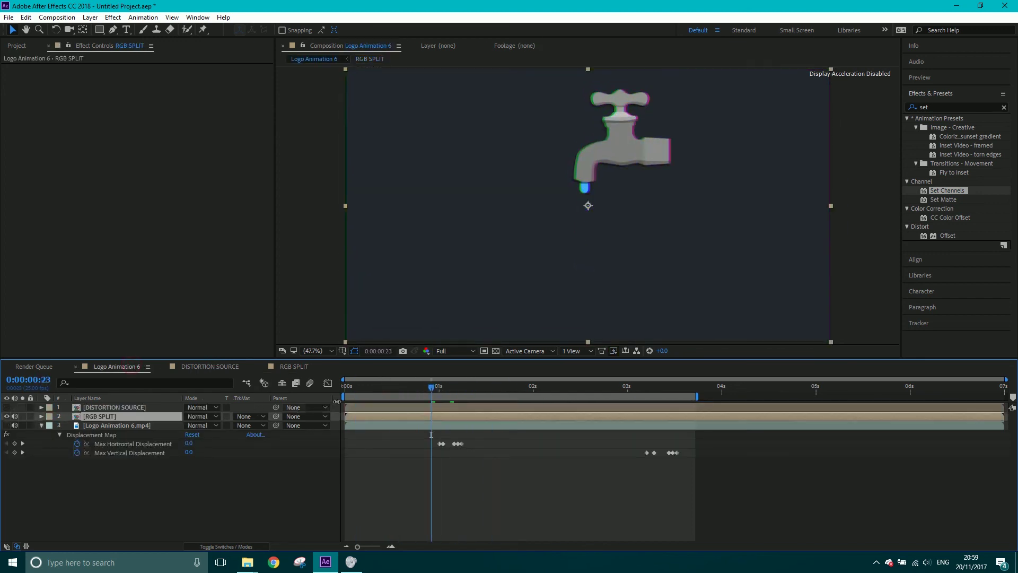
click(7, 416)
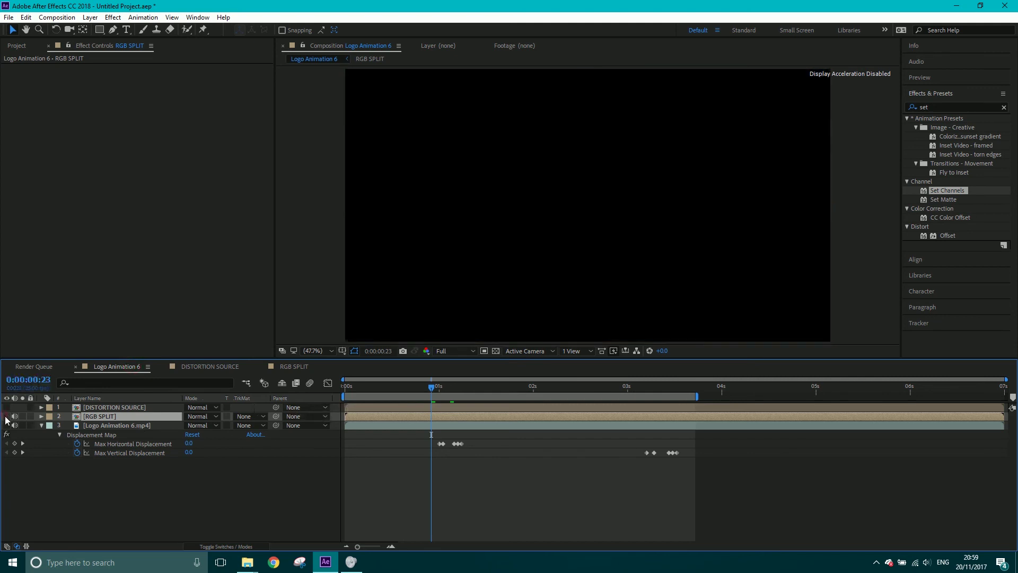
click(6, 425)
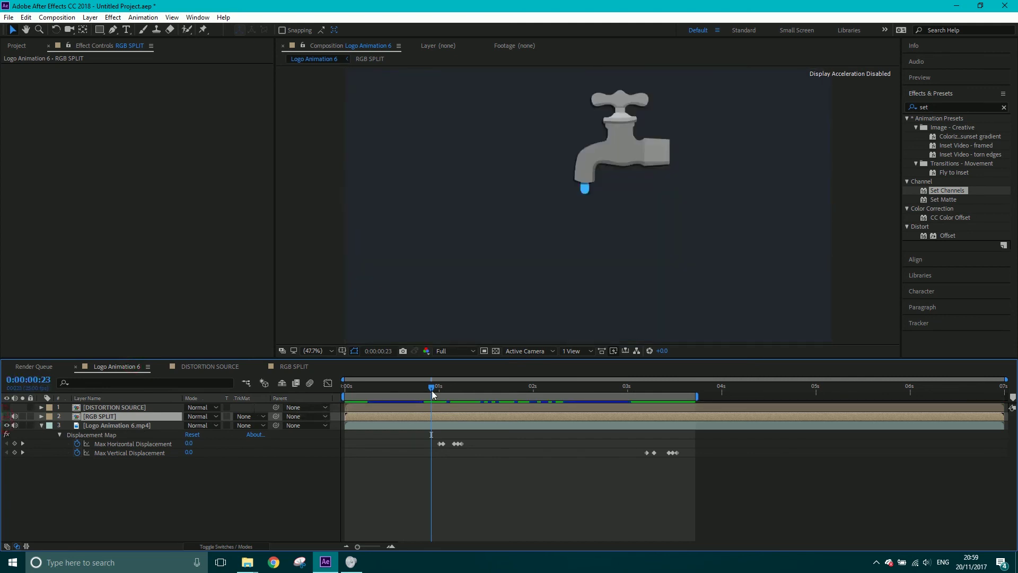
Step: Trim the start of the RGB SPLIT layer to 0:00:01:06 and advance playback to 0:00:01:10
drag(432, 391, 461, 391)
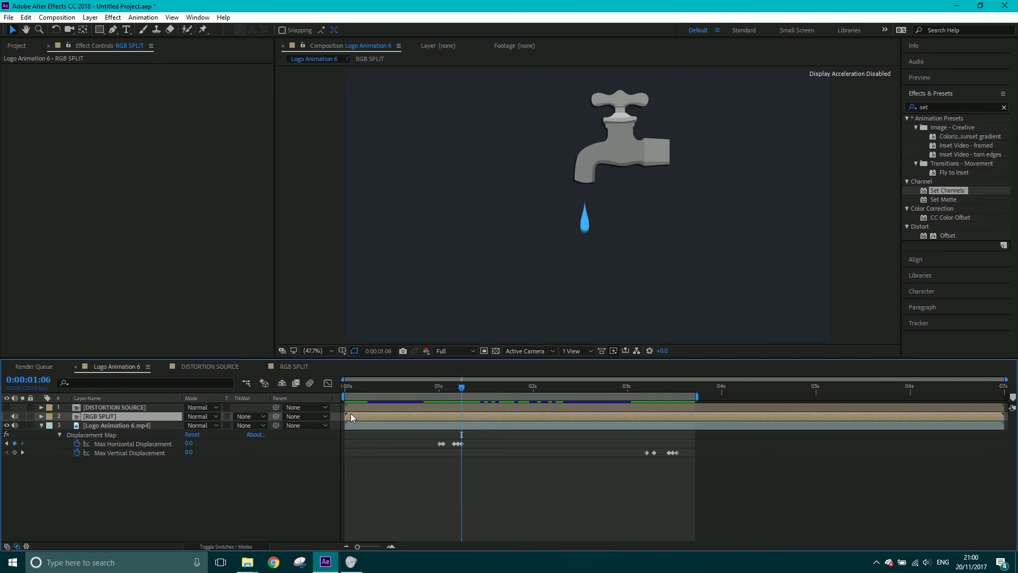
drag(347, 416, 459, 426)
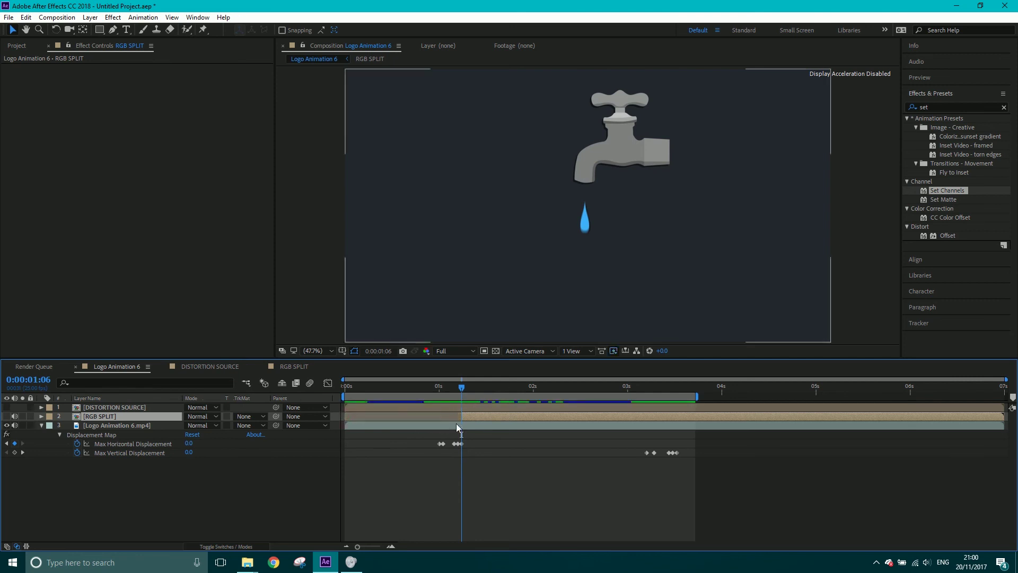
key(space)
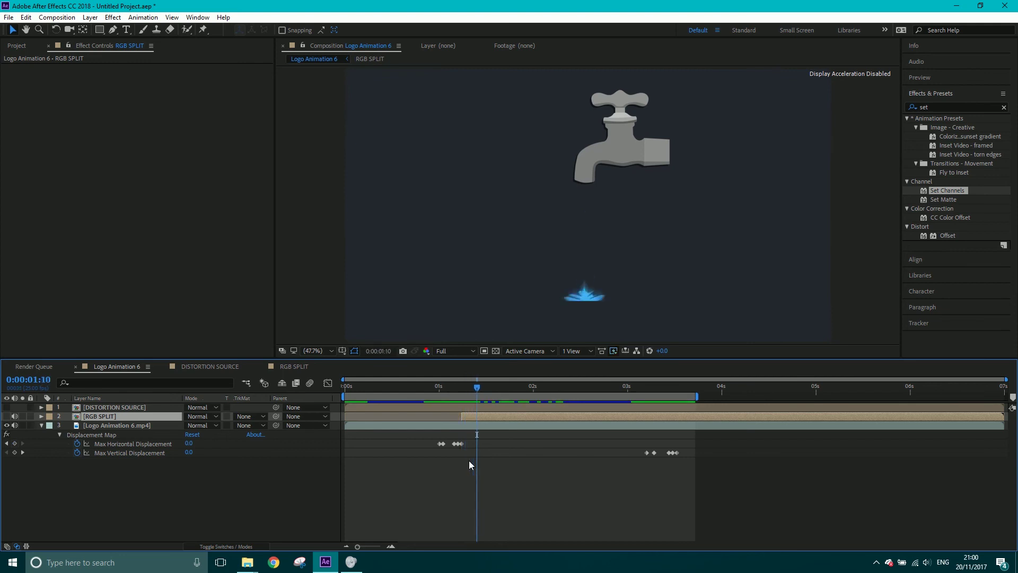
Step: Show the RGB SPLIT layer, split it at 0:00:01:10, and isolate a second segment from 0:00:02:05 to 0:00:02:08
click(7, 416)
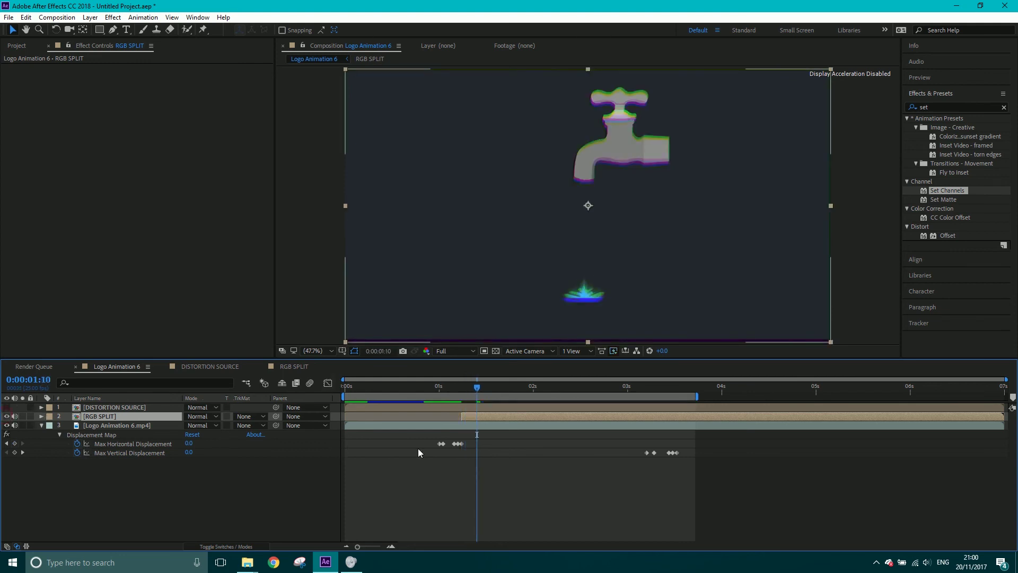
key(ctrl+shift+d)
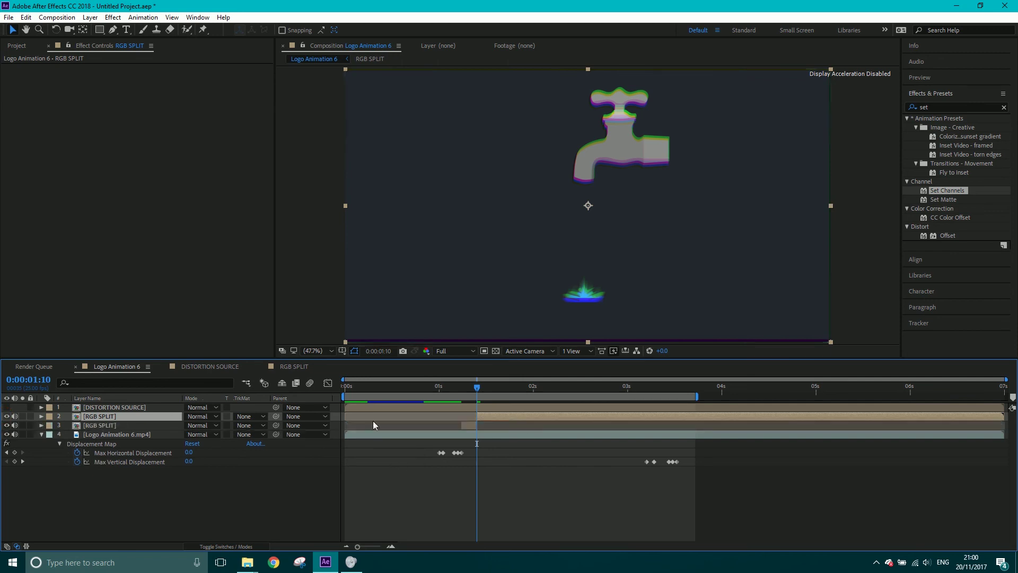
drag(478, 416, 552, 416)
drag(478, 393, 564, 388)
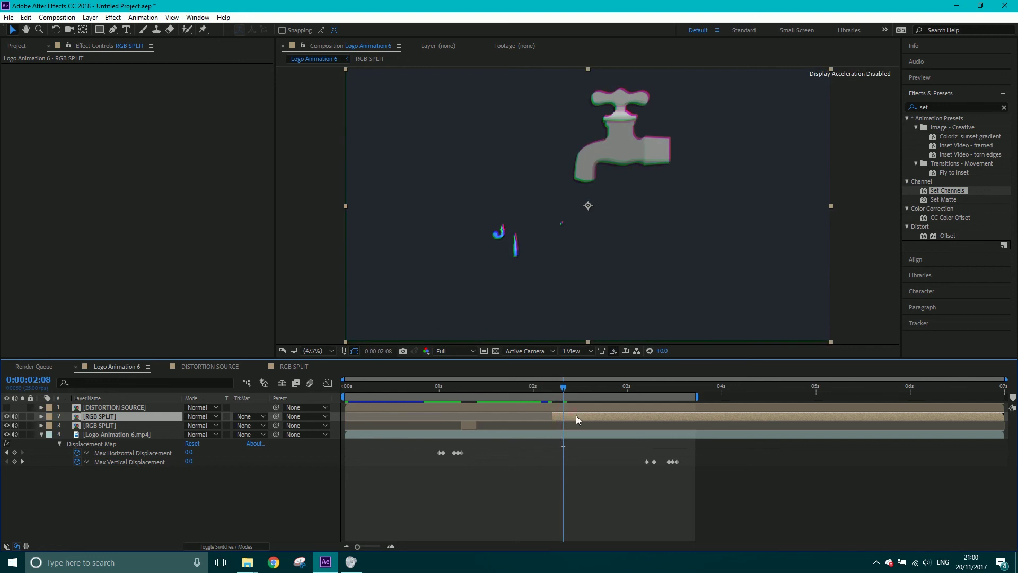
key(ctrl+shift+d)
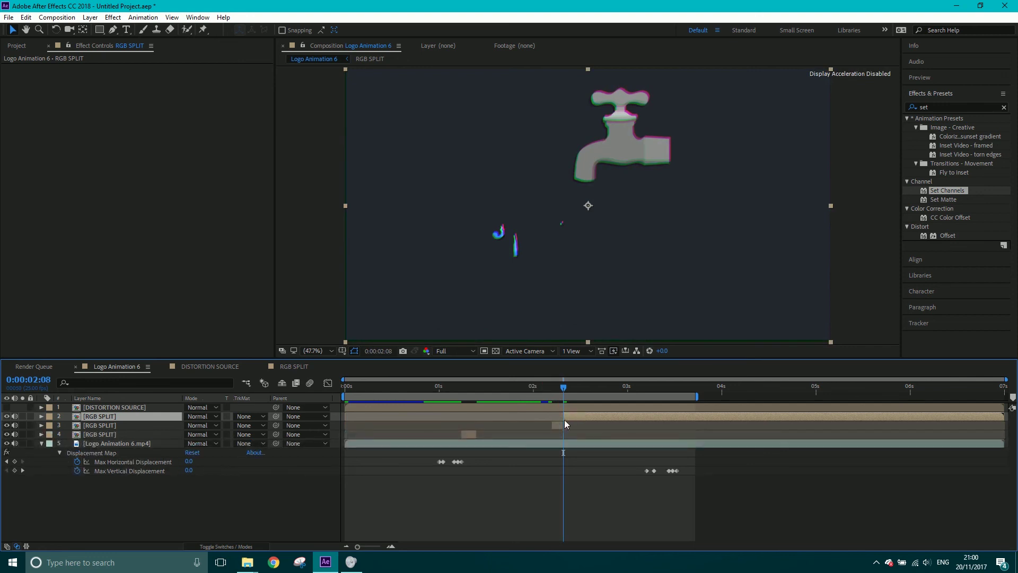
Step: Trim the remaining RGB SPLIT segment to start at 0:00:03:13 and end at 0:00:03:18
drag(572, 418, 673, 396)
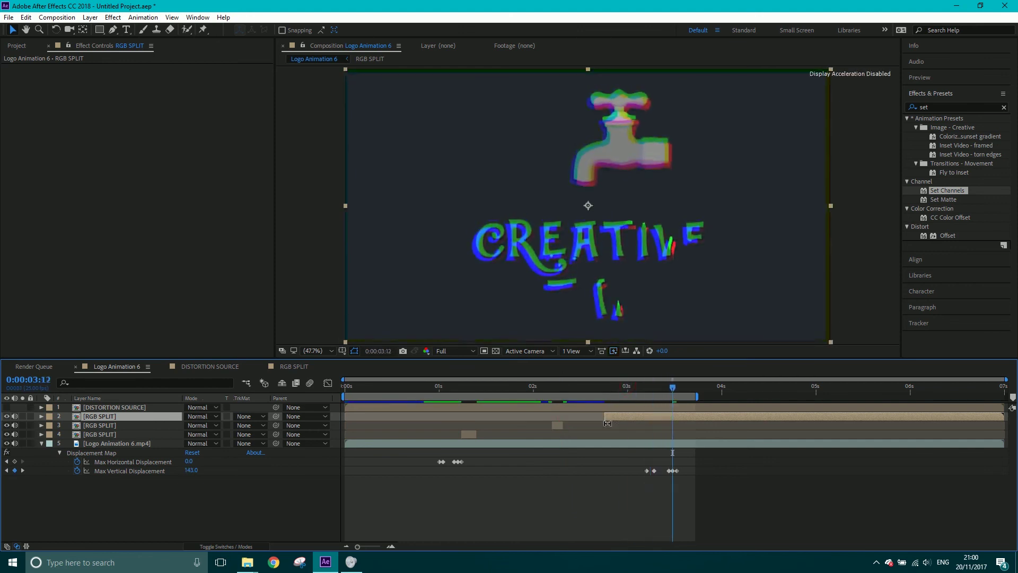
drag(605, 419, 703, 419)
drag(673, 388, 676, 421)
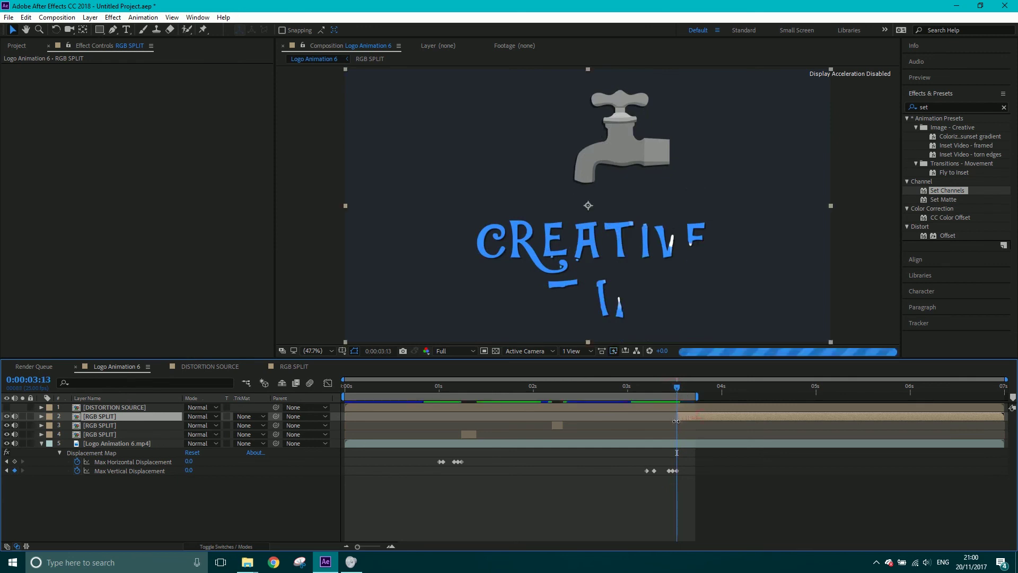
key(space)
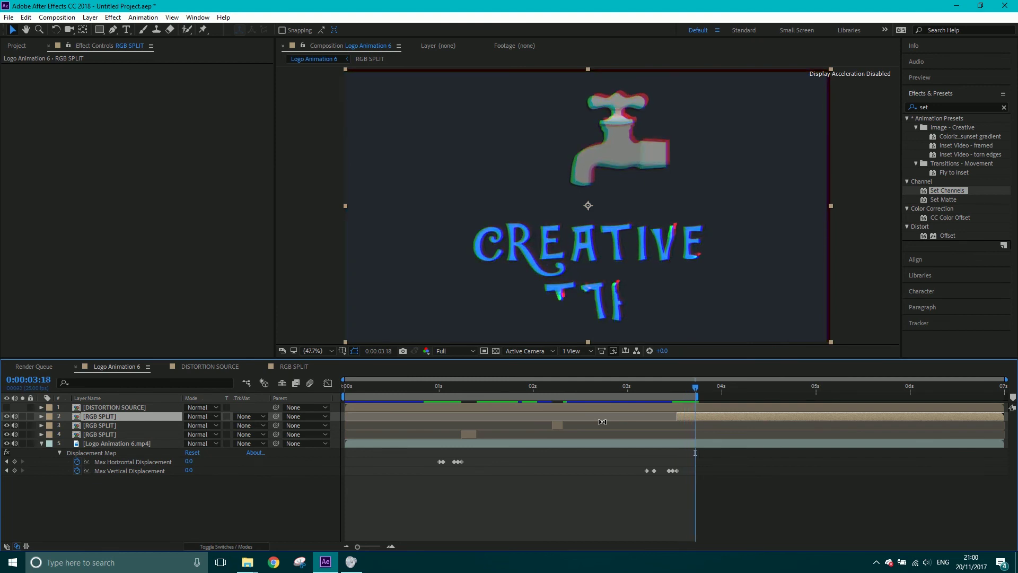
key(alt+bracketright)
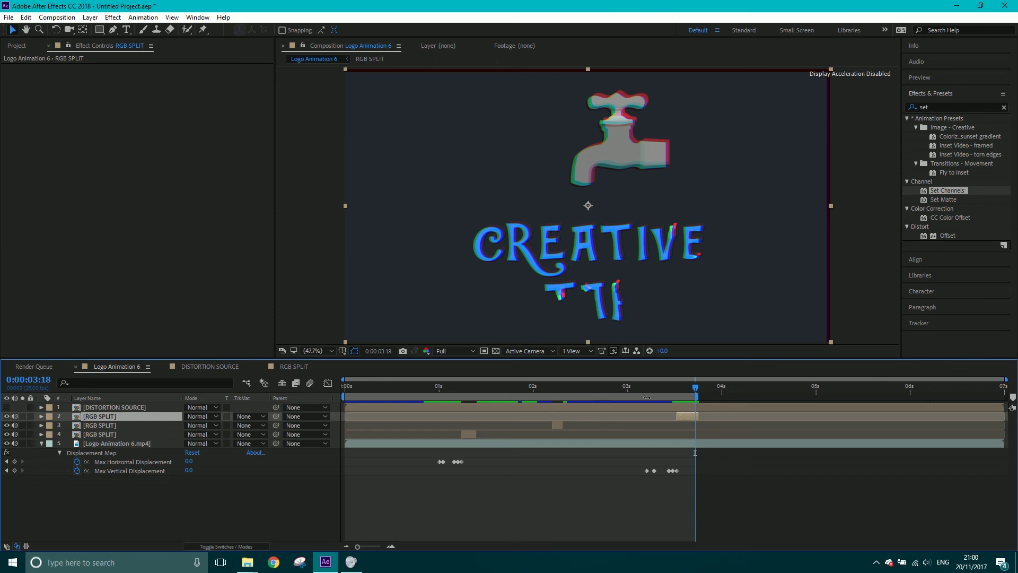
Step: Extend the work area to the composition's end and preview the animation, checking the first RGB split around 0:00:01:08
drag(699, 396, 1004, 396)
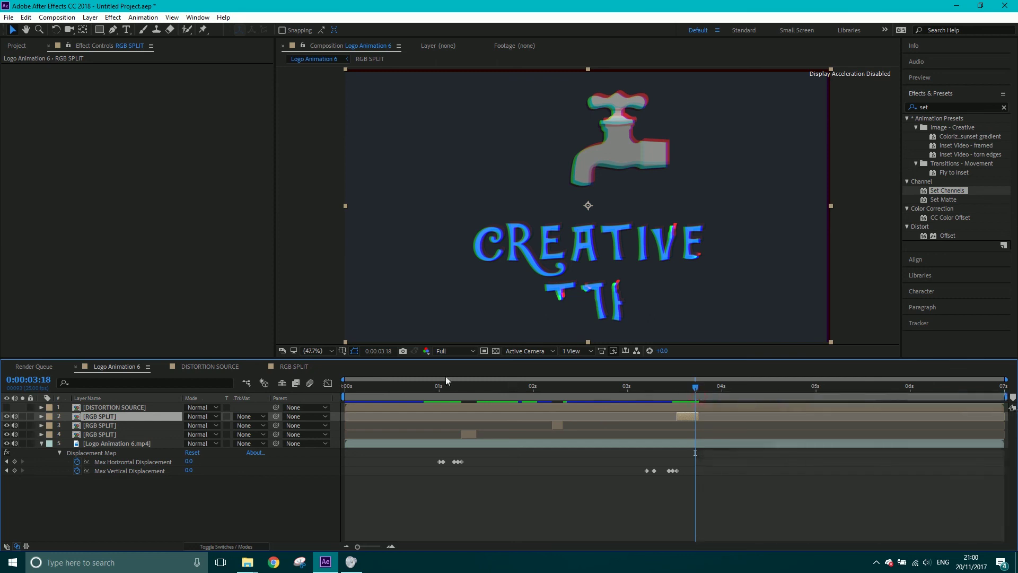
key(Home)
key(space)
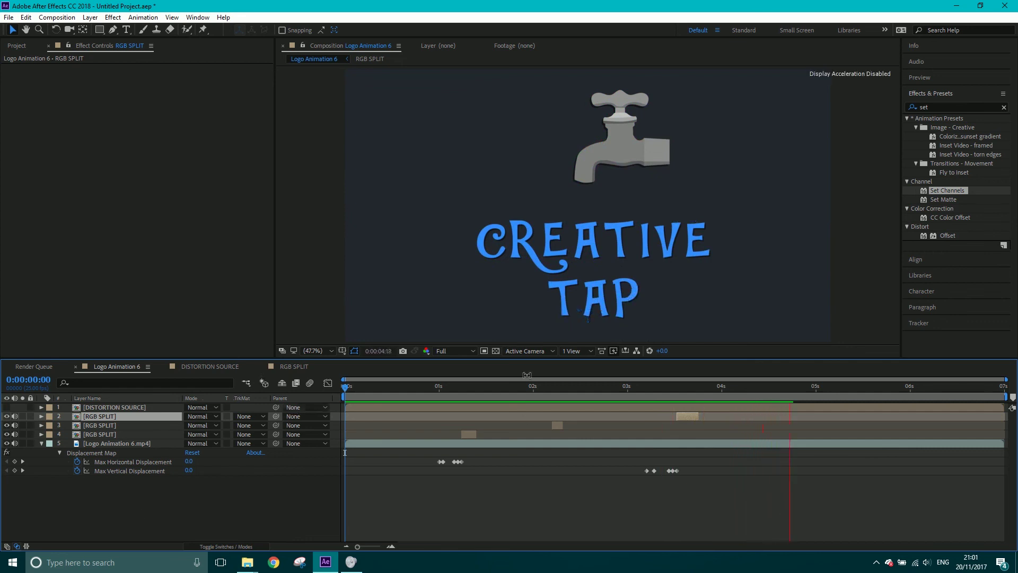
key(space)
mouse_move(473, 387)
mouse_down()
mouse_move(434, 394)
mouse_move(465, 397)
mouse_up()
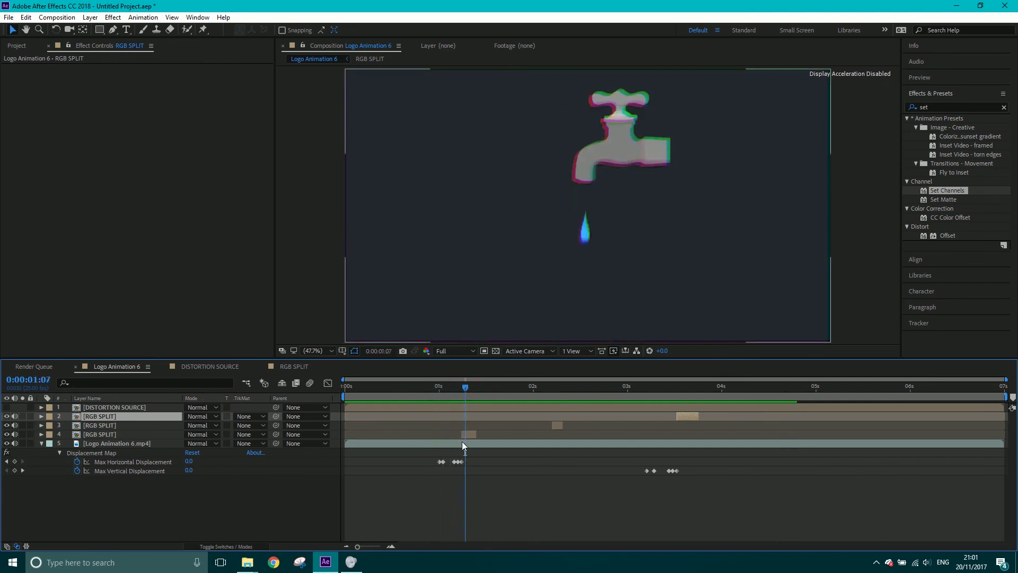
mouse_move(465, 385)
mouse_down()
mouse_move(482, 387)
mouse_move(469, 396)
mouse_up()
Step: Add Glitch Hiss.wav below the footage layer in the timeline, starting at 0:00:01:00
click(22, 50)
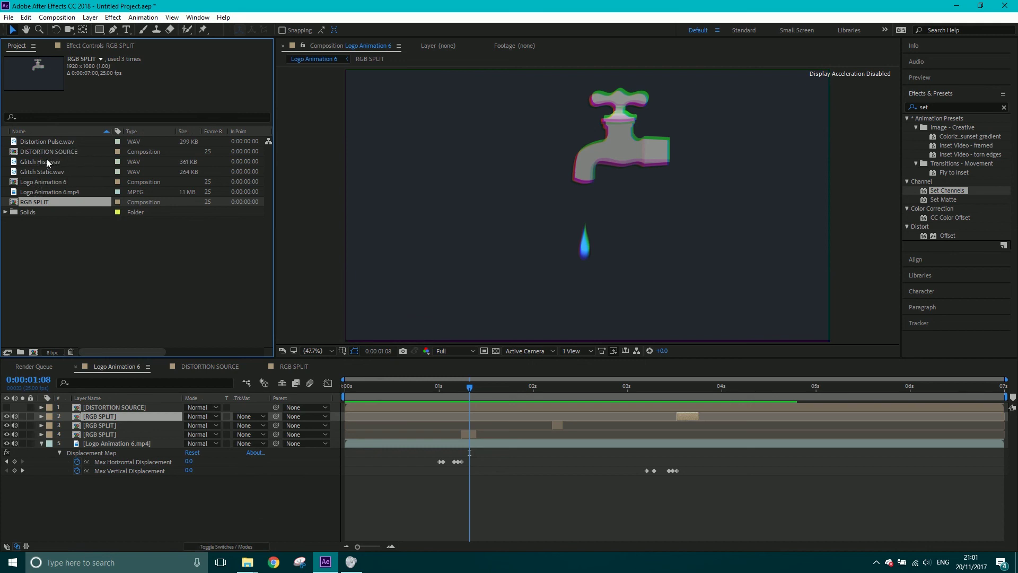
click(75, 162)
click(440, 390)
drag(440, 390, 439, 393)
drag(51, 166, 85, 485)
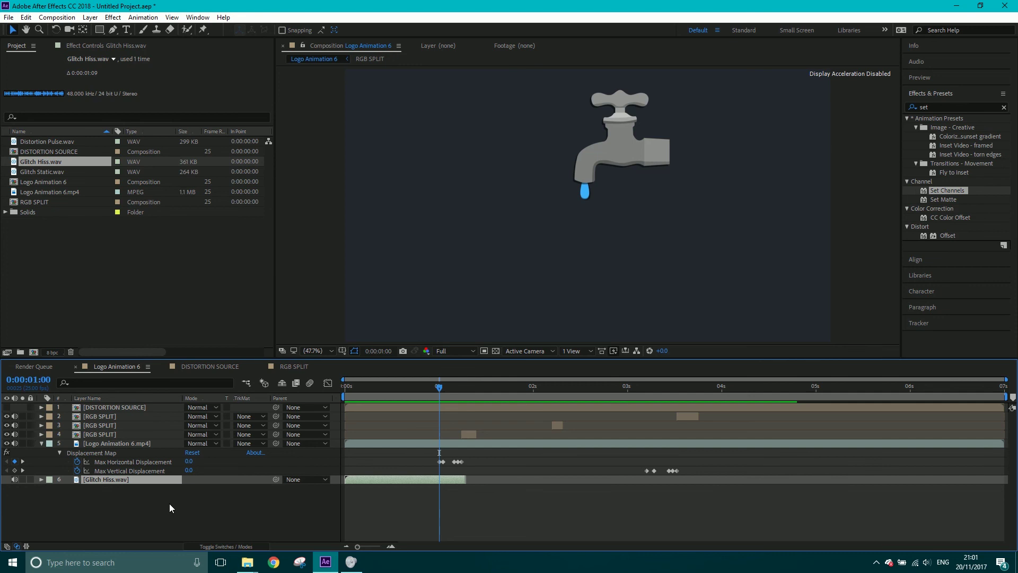
key(bracketleft)
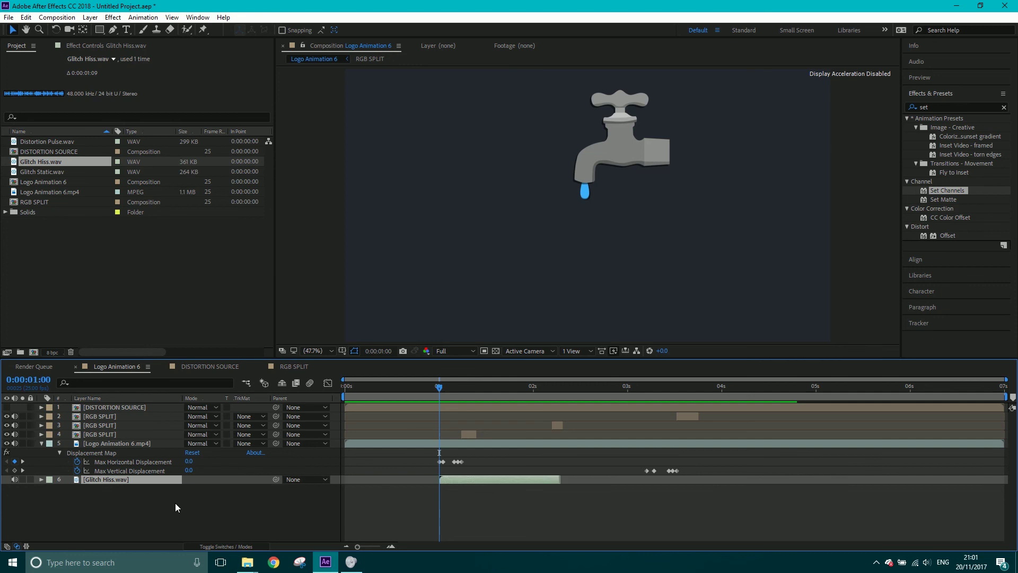
Step: Reveal the Glitch Hiss.wav waveform and trim the end of the sound to 0:00:01:09
click(50, 488)
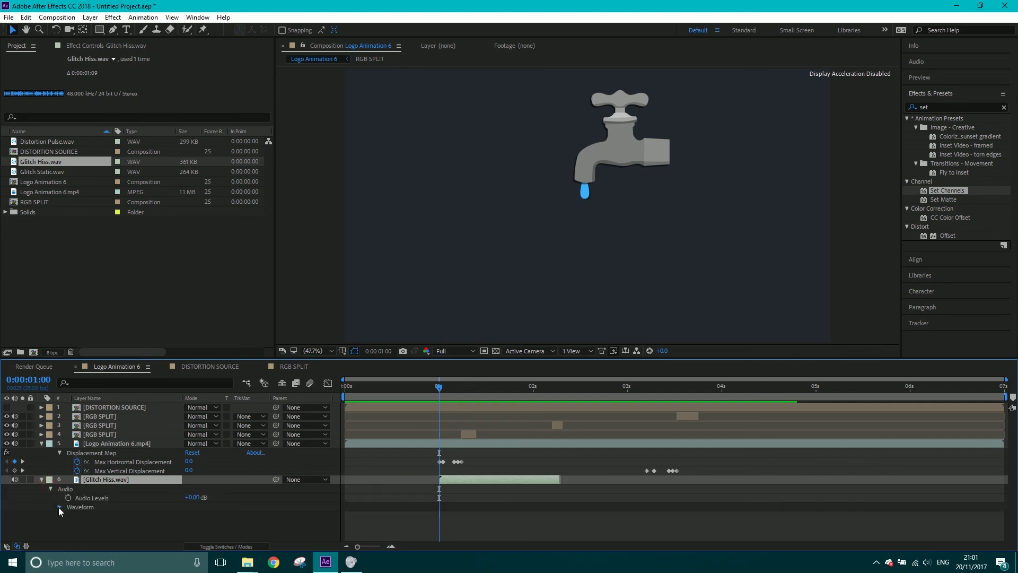
click(58, 506)
drag(443, 388, 473, 393)
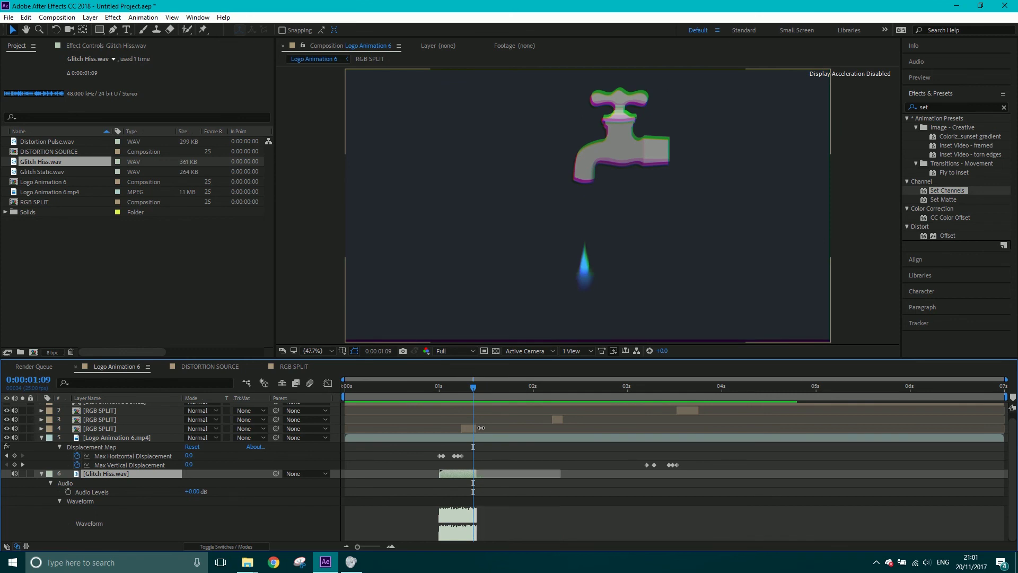
Step: Add Glitch Static.wav to the timeline, starting at 0:00:02:05 and trimmed to end at 0:00:02:08
mouse_move(473, 384)
mouse_down()
mouse_move(463, 390)
mouse_move(551, 403)
mouse_up()
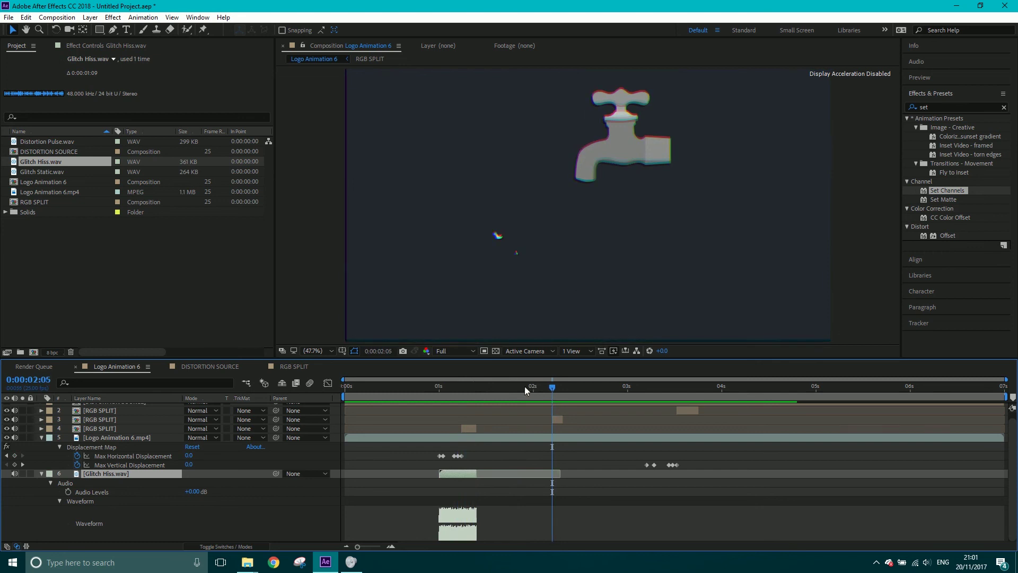
click(47, 175)
drag(46, 175, 88, 519)
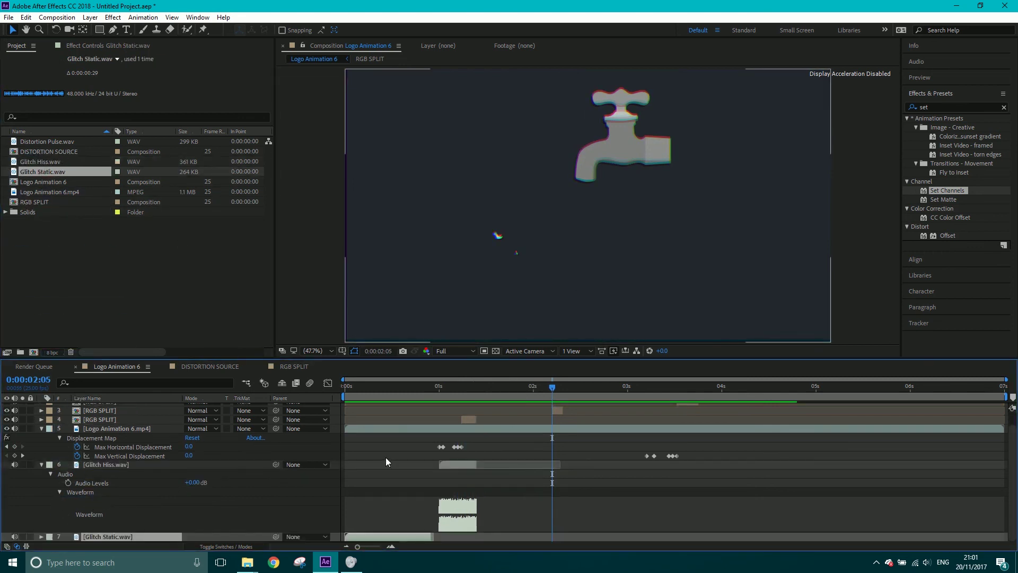
key(bracketleft)
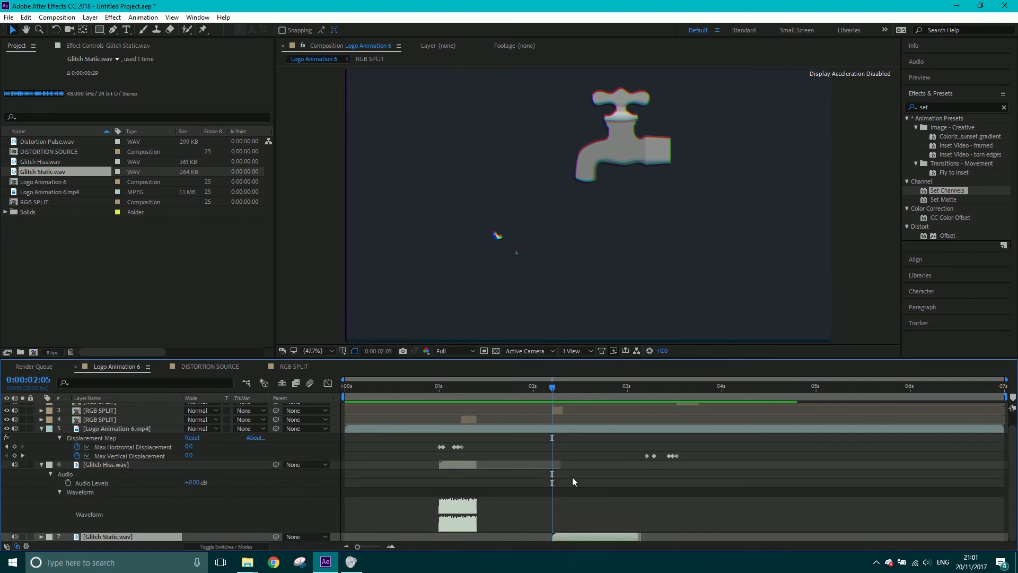
drag(552, 391, 563, 390)
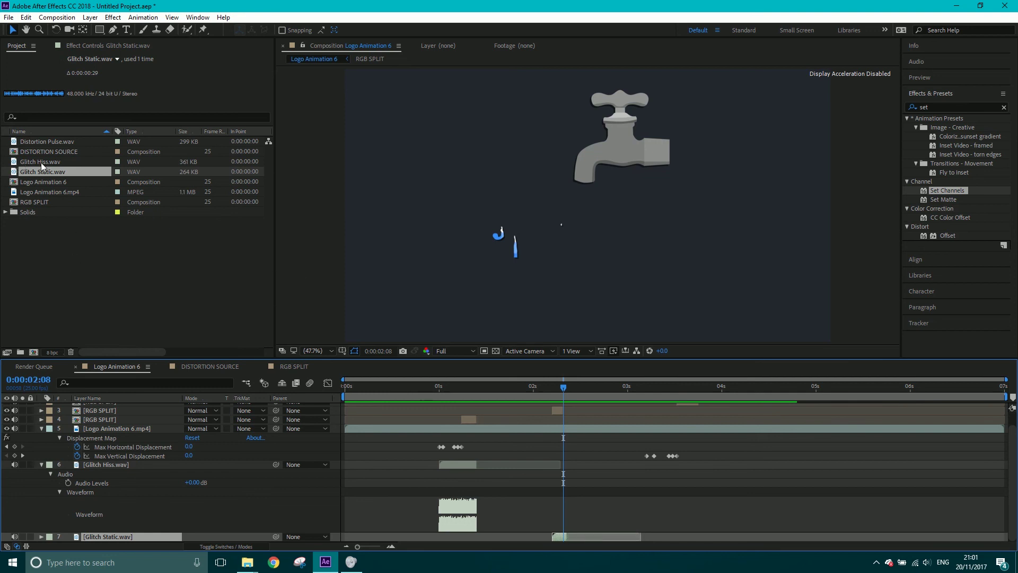
Step: Add Distortion Pulse.wav as the lowest layer, collapse the Glitch Hiss.wav properties, and start the pulse at 0:00:03:05
drag(52, 140, 103, 540)
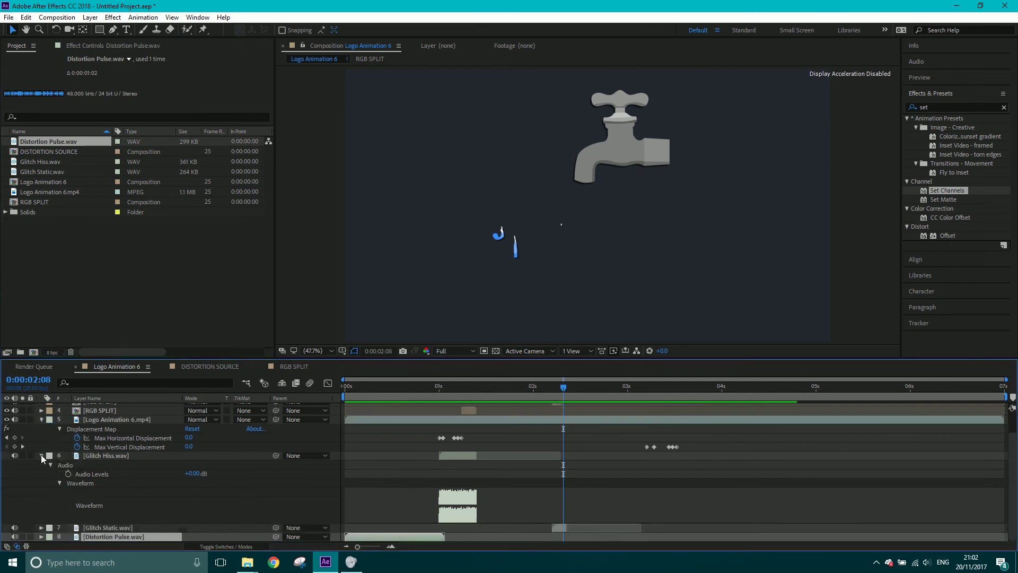
click(41, 455)
click(645, 390)
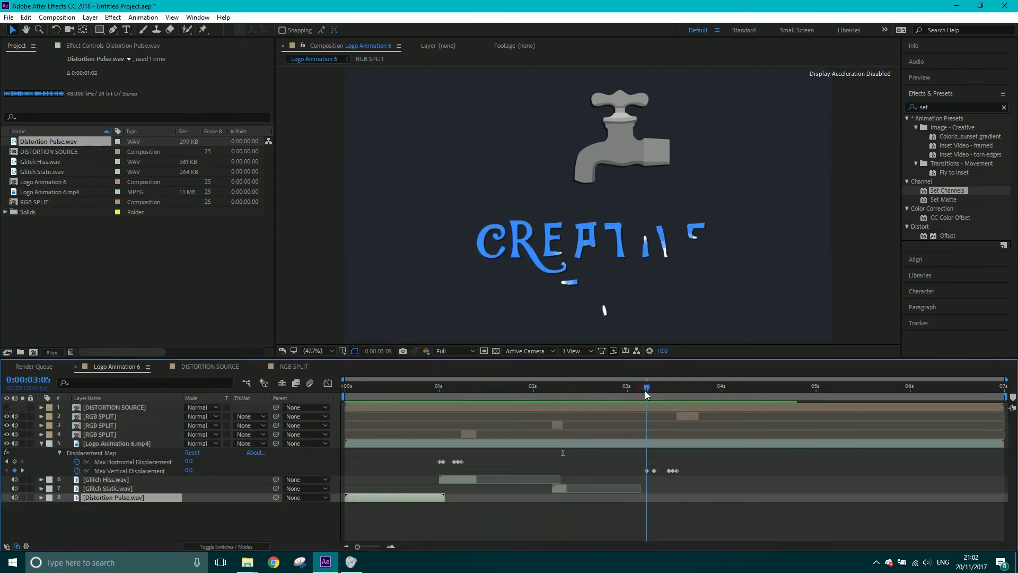
key(bracketleft)
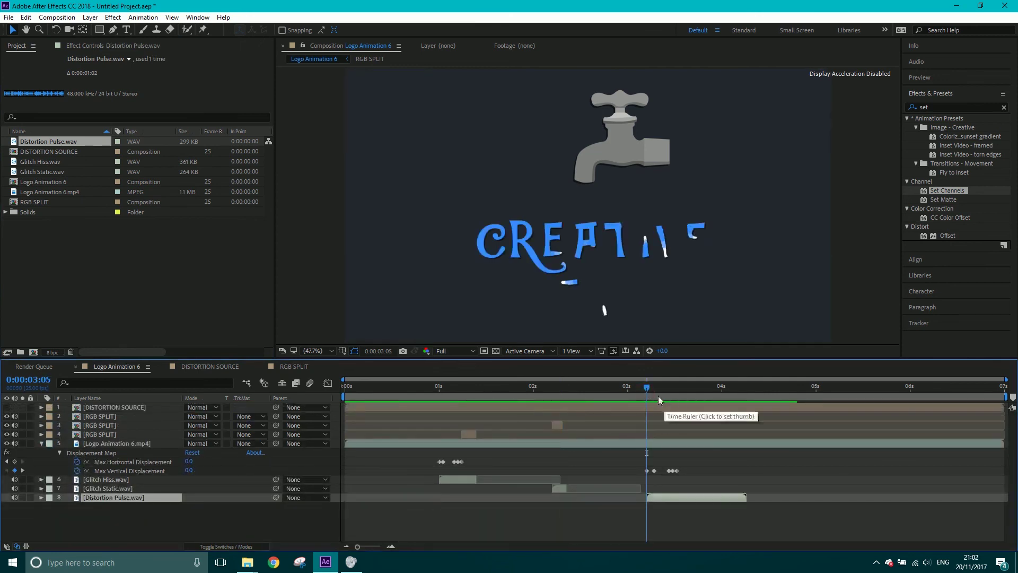
Step: Trim the end of the Distortion Pulse.wav layer to 0:00:03:19
click(651, 388)
drag(652, 388, 694, 392)
key(Page_Down)
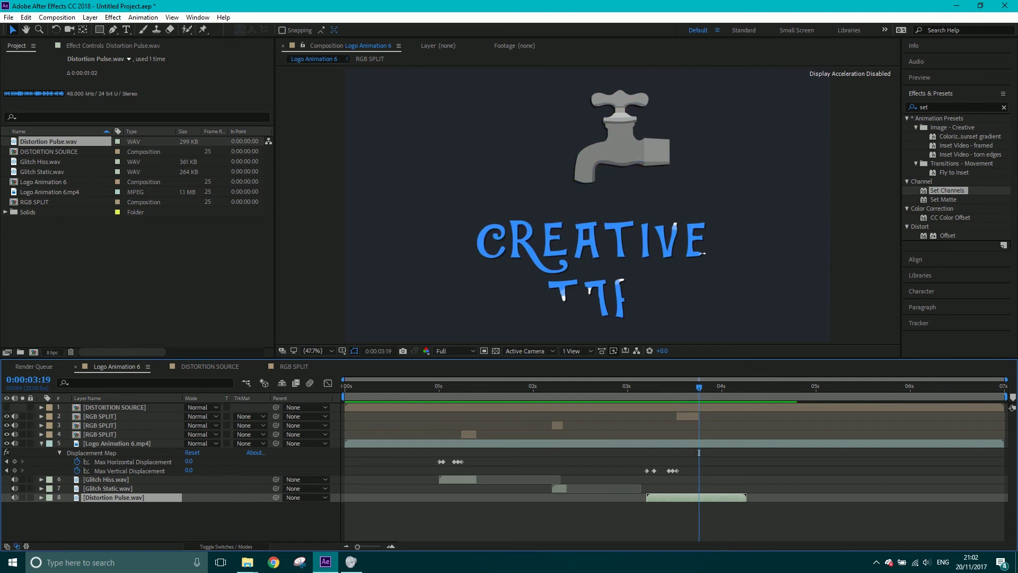
key(alt+bracketright)
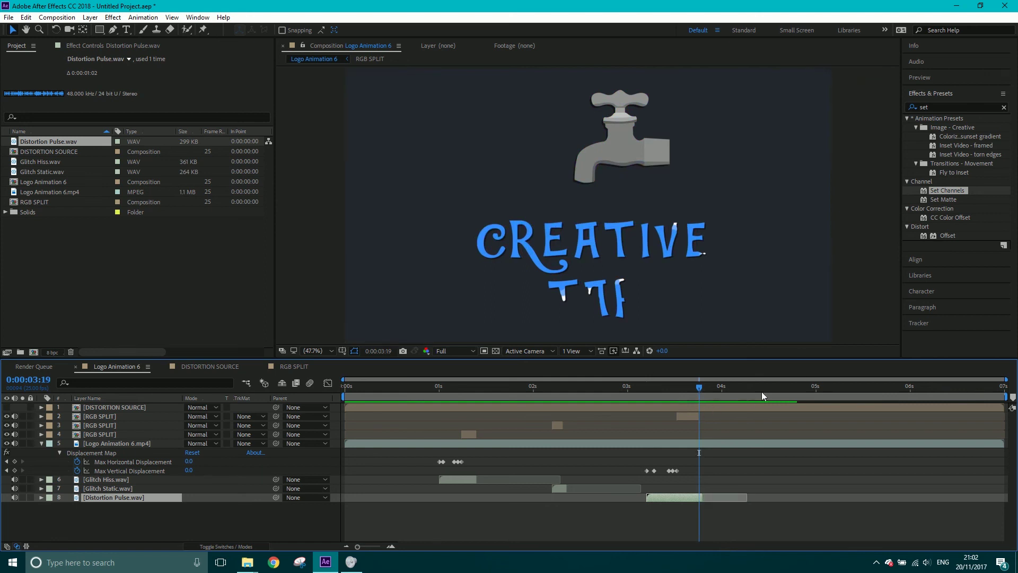
Step: Shorten the work area to end just past 0:00:05:00, then preview the animation and review its glitch moments
key(space)
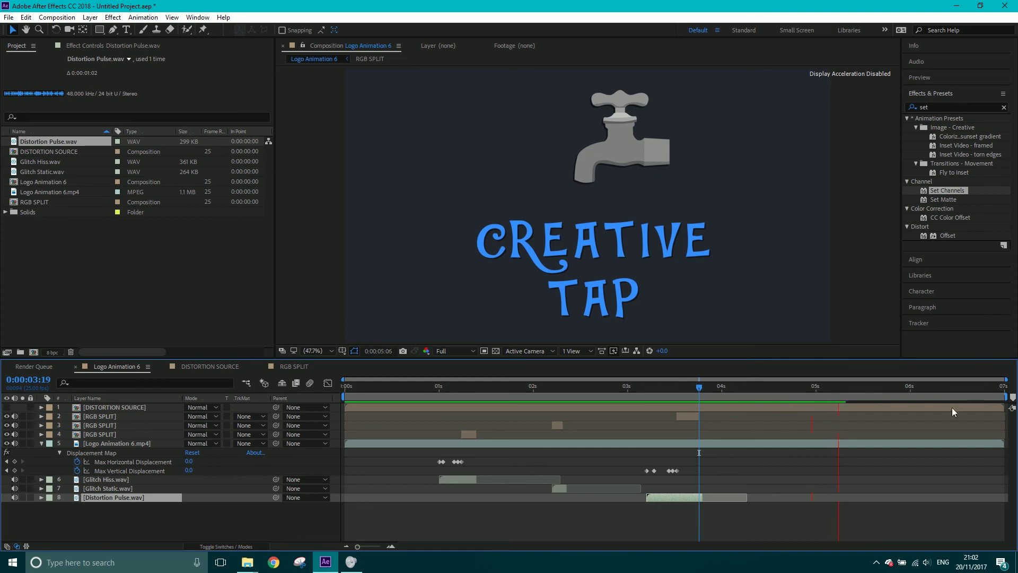
drag(1005, 396, 836, 397)
click(789, 386)
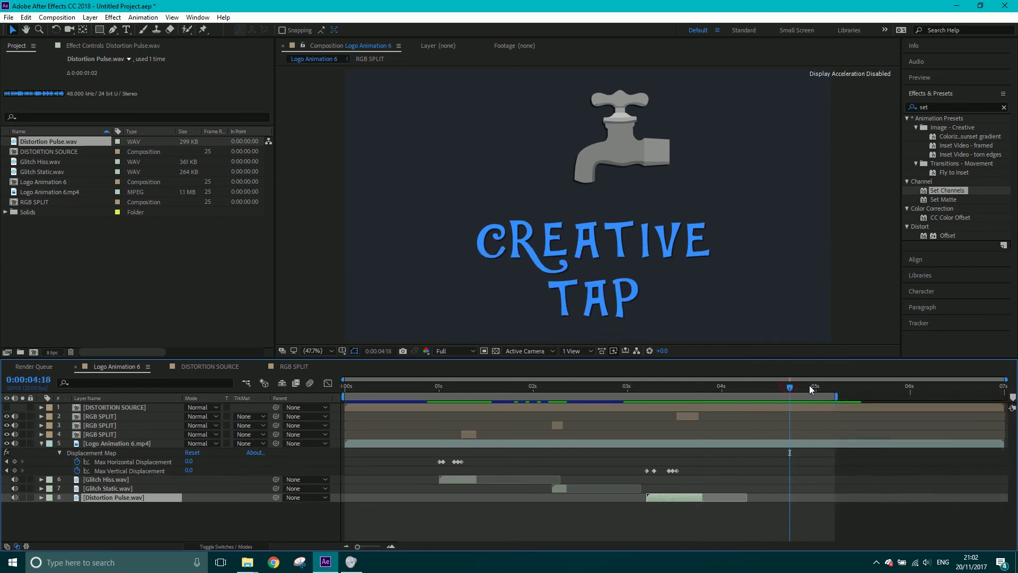
key(space)
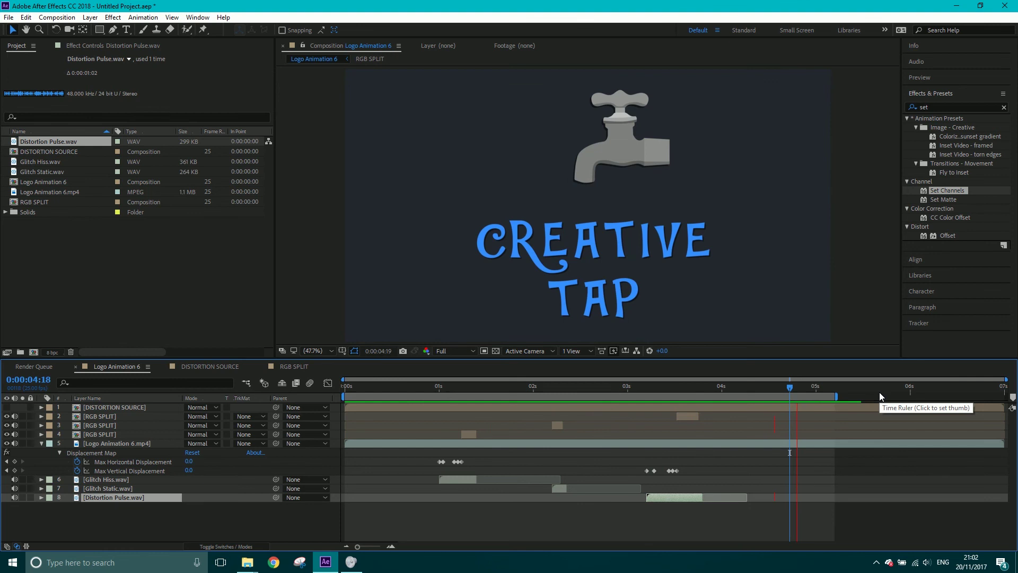
key(space)
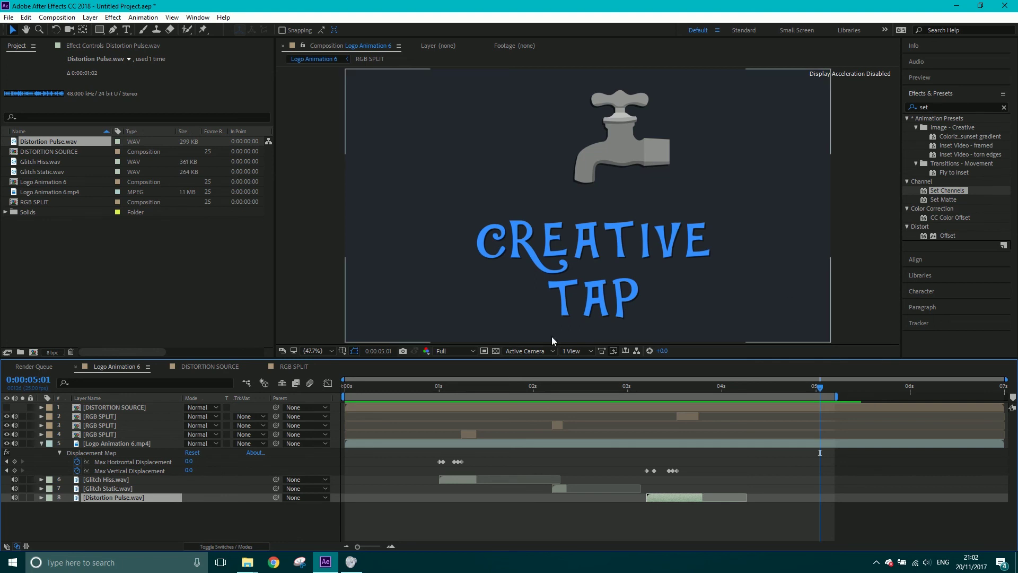
drag(554, 385, 560, 386)
drag(653, 390, 665, 388)
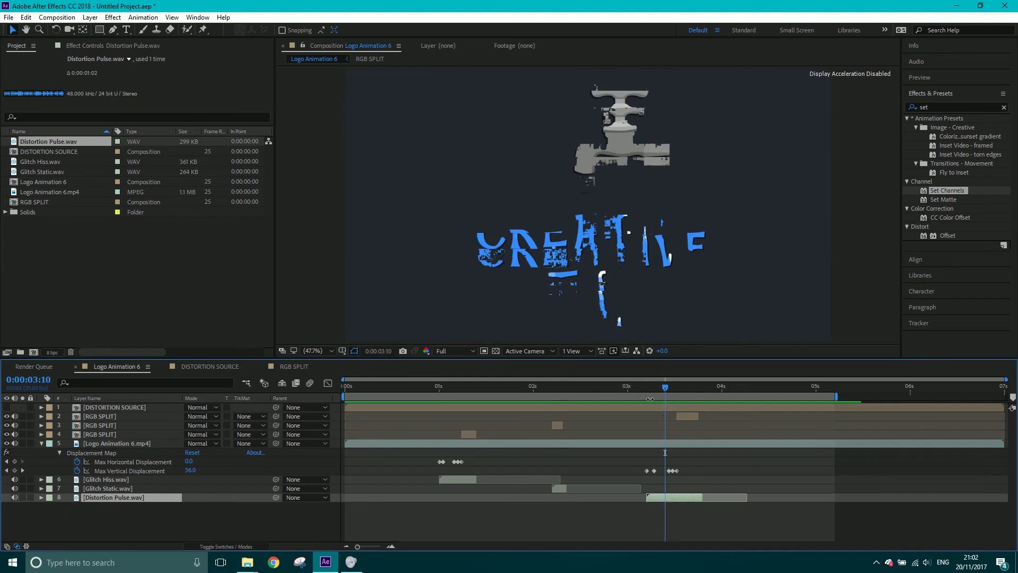